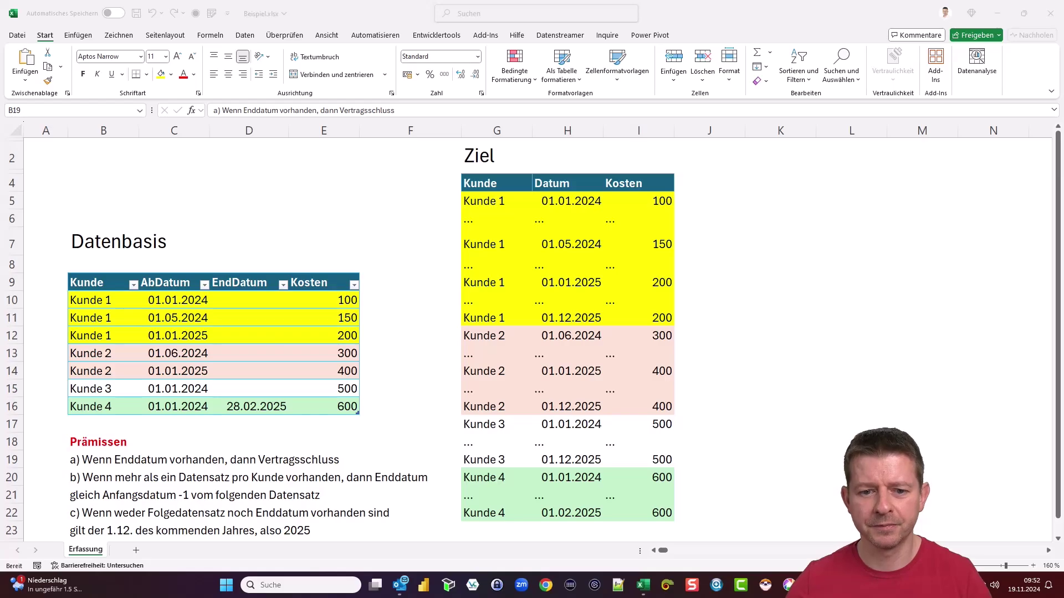
Annotate the Kunde column and Kunde 4's start date, end date and 600 cost
scroll(169, 339, down, 2)
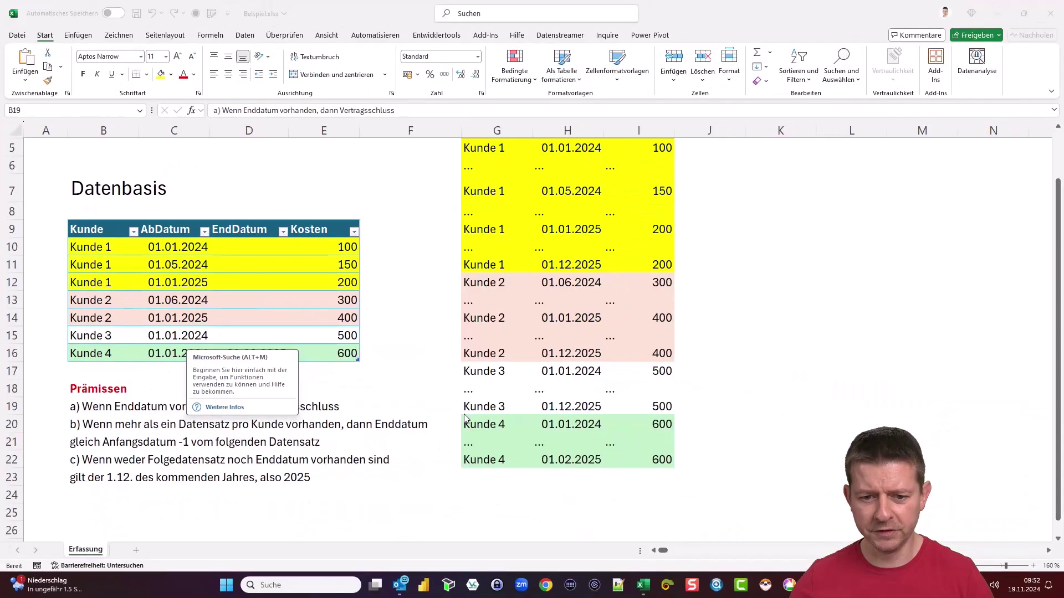
click(410, 388)
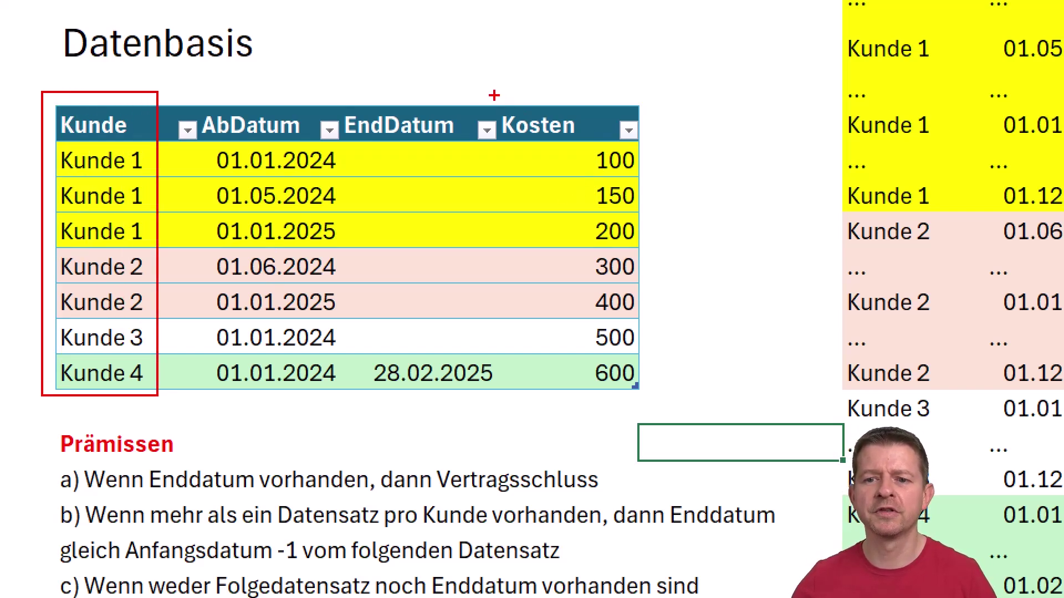
drag(494, 95, 648, 399)
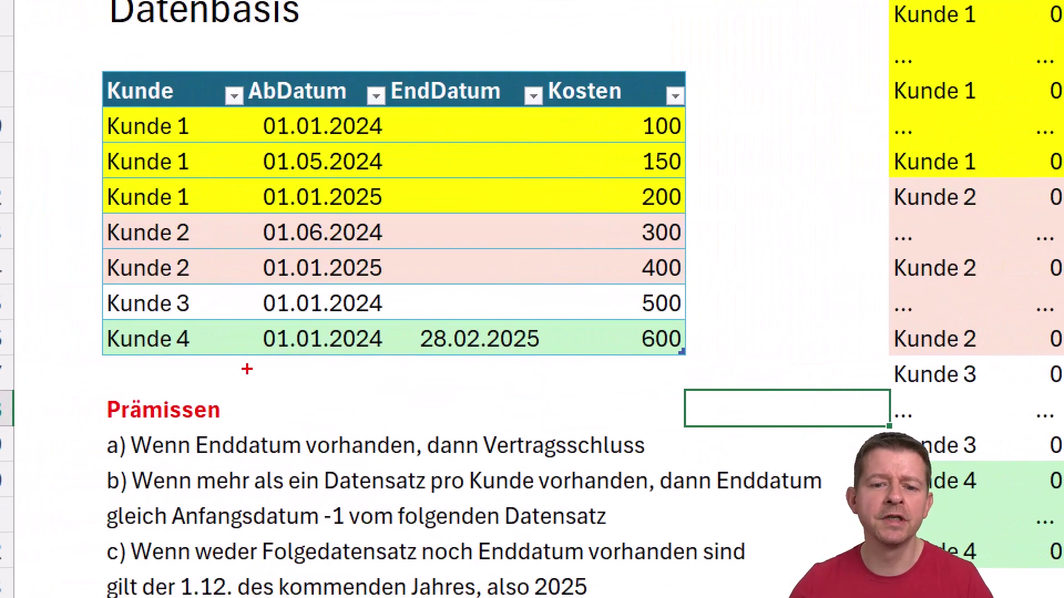
drag(94, 319, 390, 355)
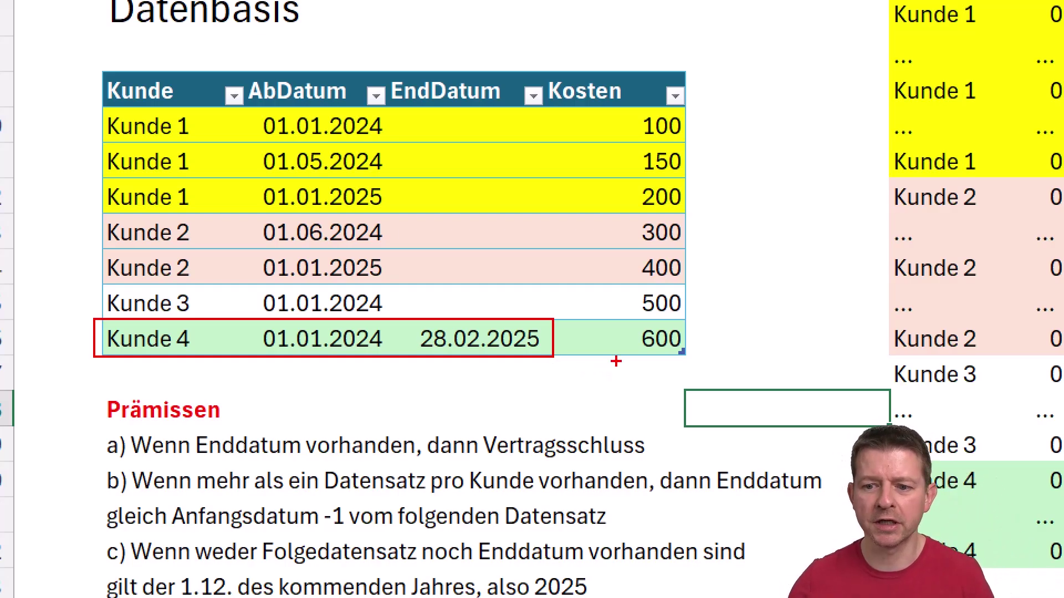
drag(631, 320, 685, 359)
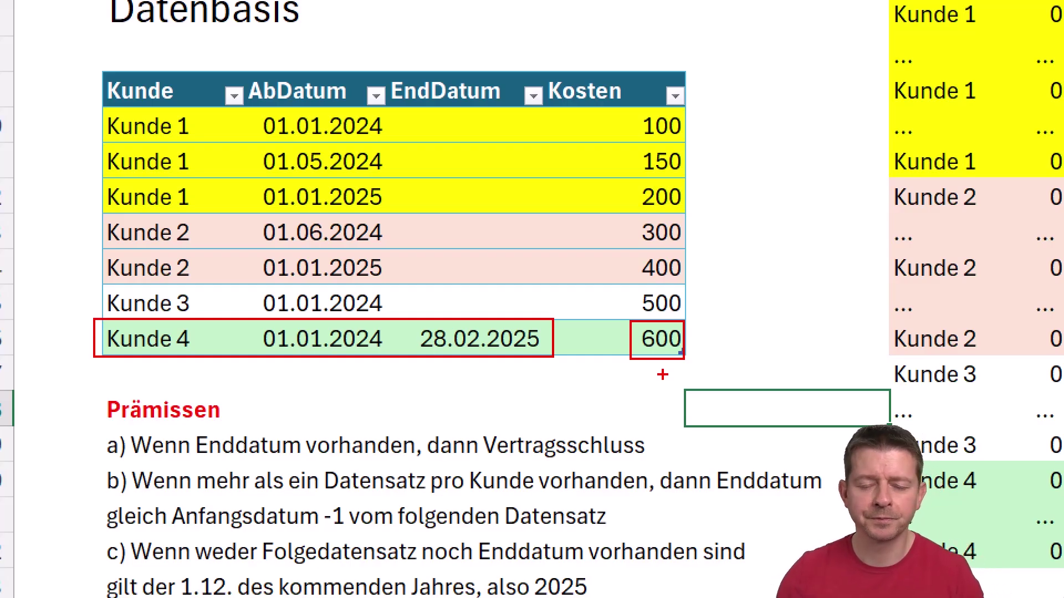
key(Escape)
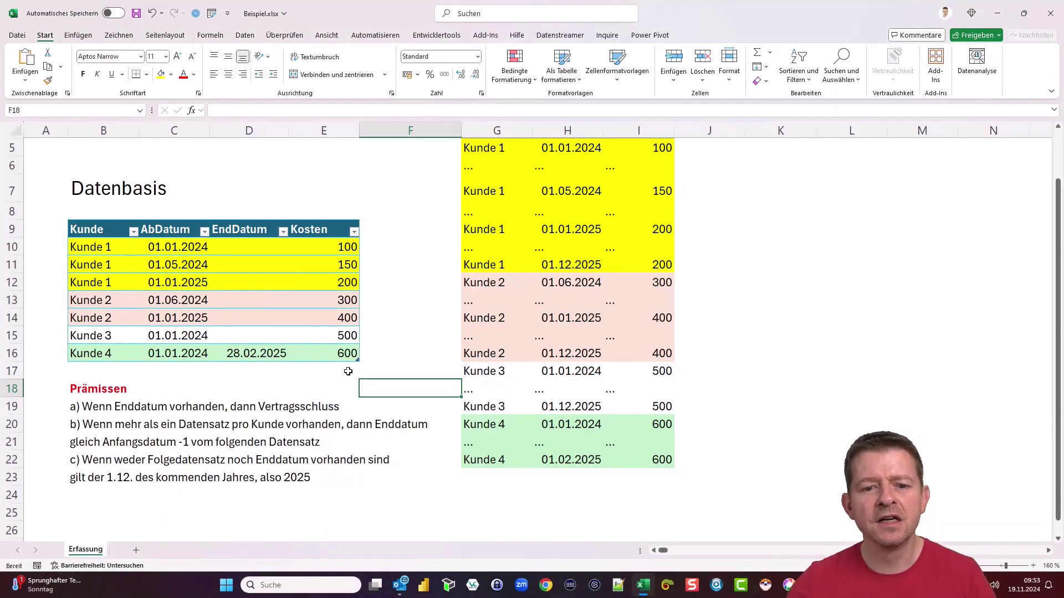
Highlight Kunde 4's rows in the Ziel table, starting at 01.01.2024
key(ctrl+1)
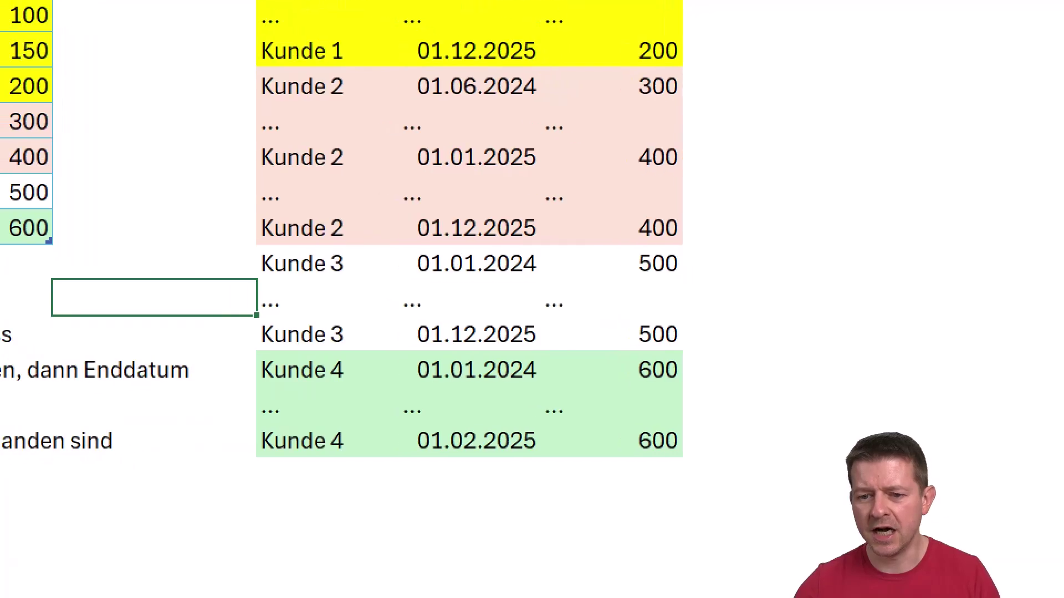
drag(252, 348, 687, 459)
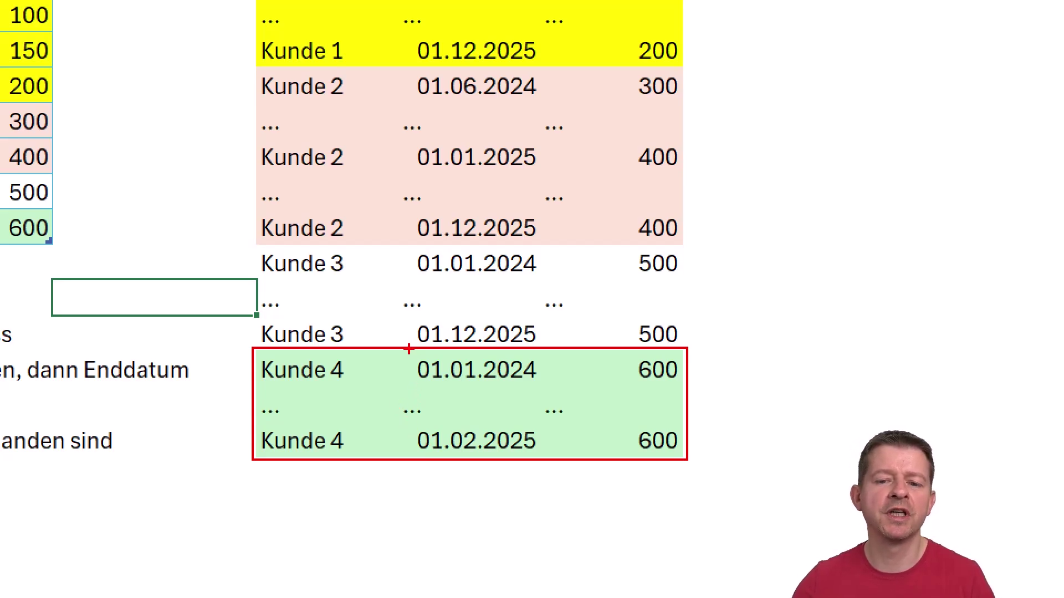
mouse_move(409, 349)
mouse_down()
mouse_move(470, 376)
mouse_move(542, 387)
mouse_up()
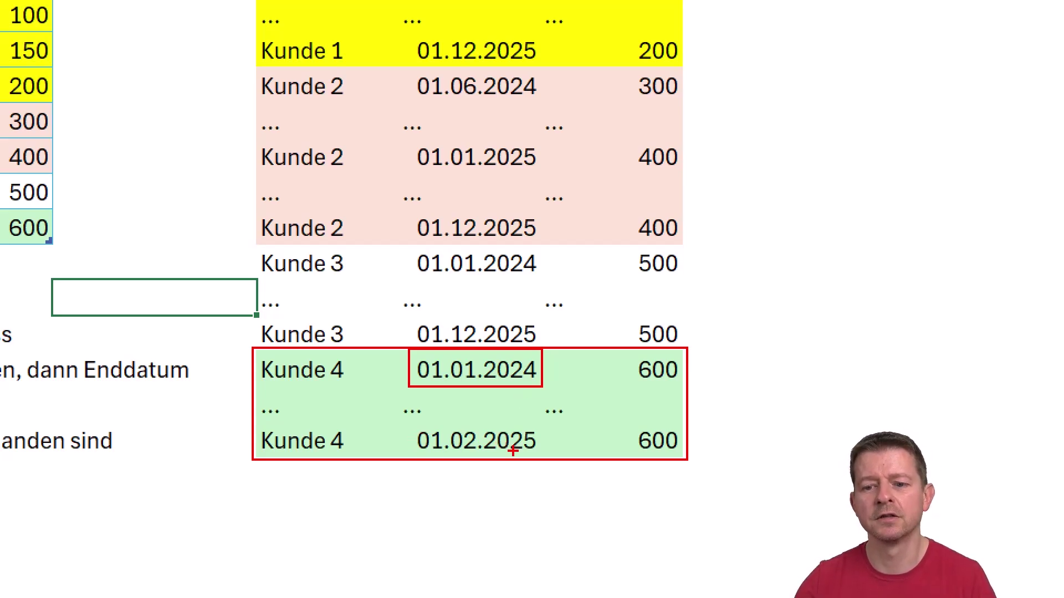
key(Escape)
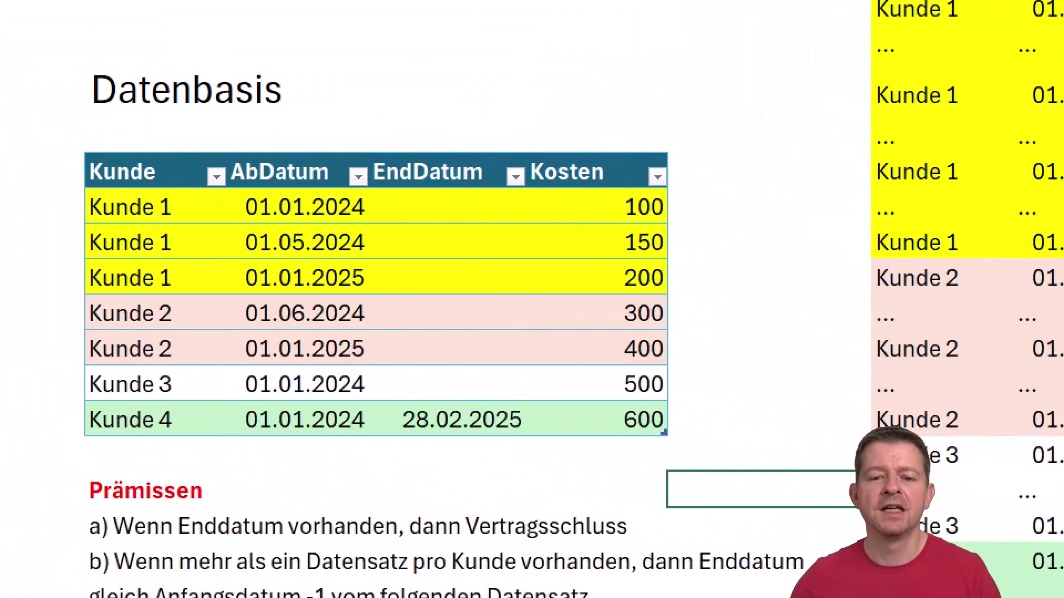
Mark Kunde 3's missing end date and the Kunde 1 rows' end dates in Datenbasis
drag(75, 355, 669, 392)
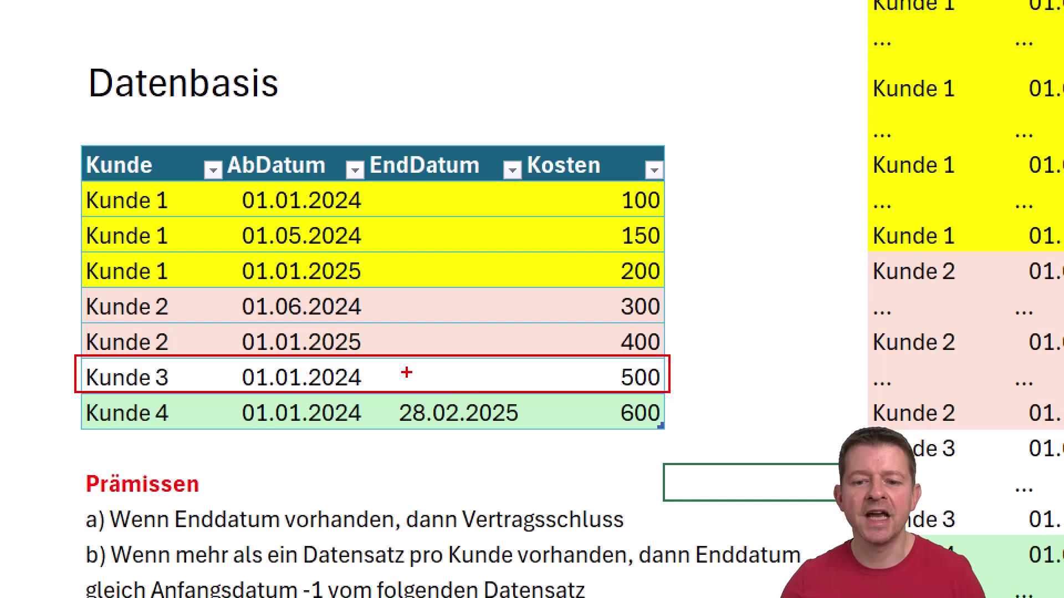
drag(407, 373, 486, 382)
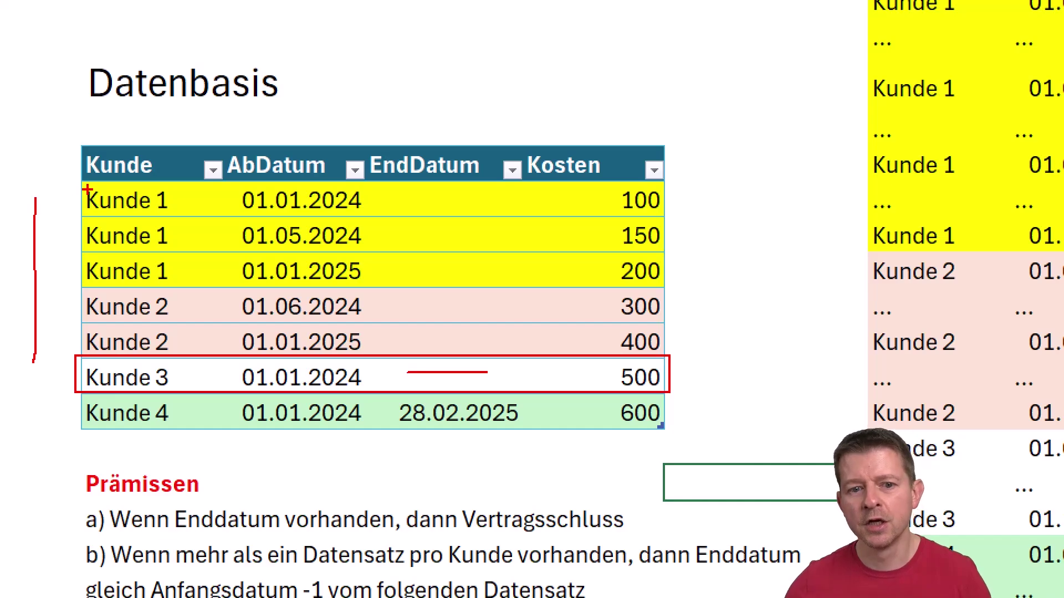
mouse_move(76, 181)
mouse_down()
mouse_move(147, 226)
mouse_move(663, 216)
mouse_up()
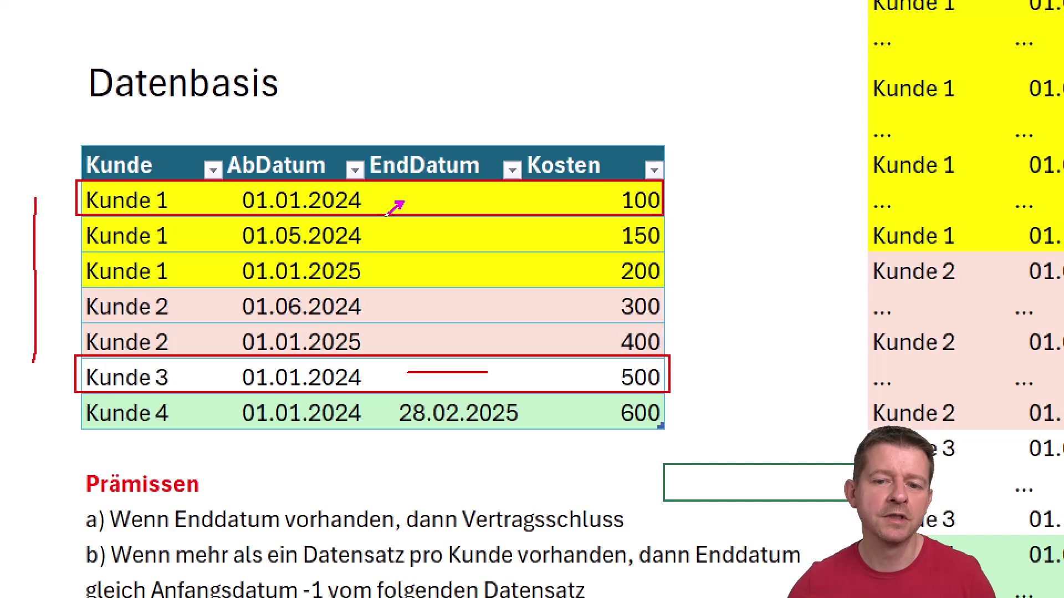
drag(363, 228, 404, 202)
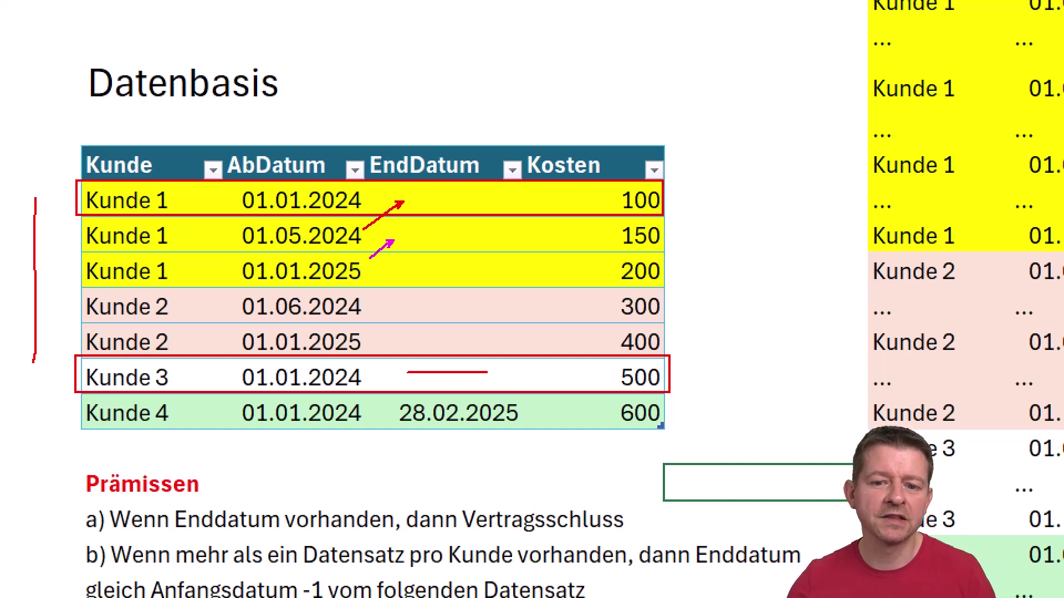
drag(370, 258, 350, 268)
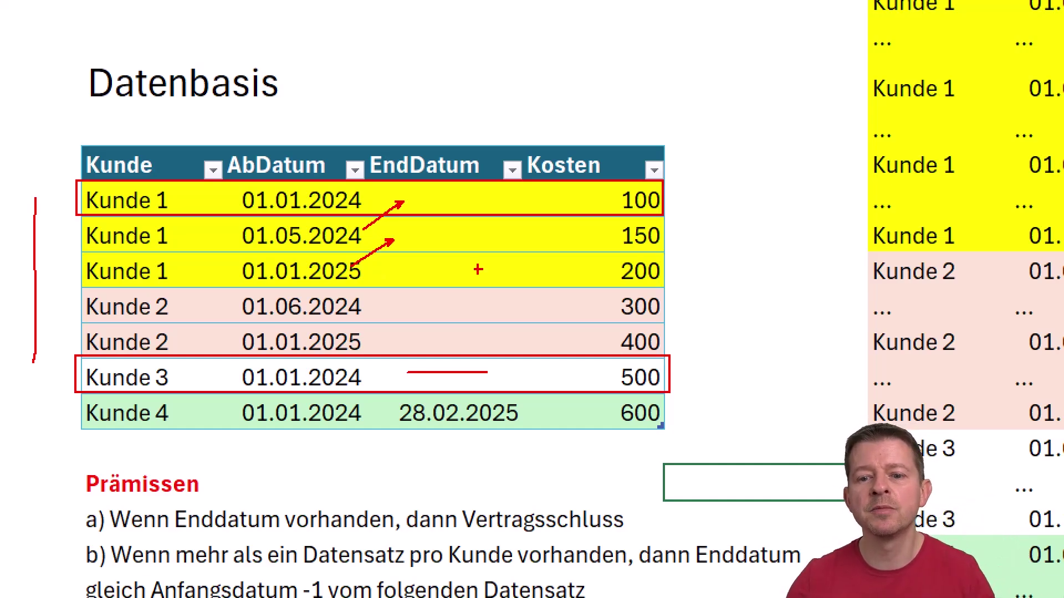
drag(432, 270, 487, 271)
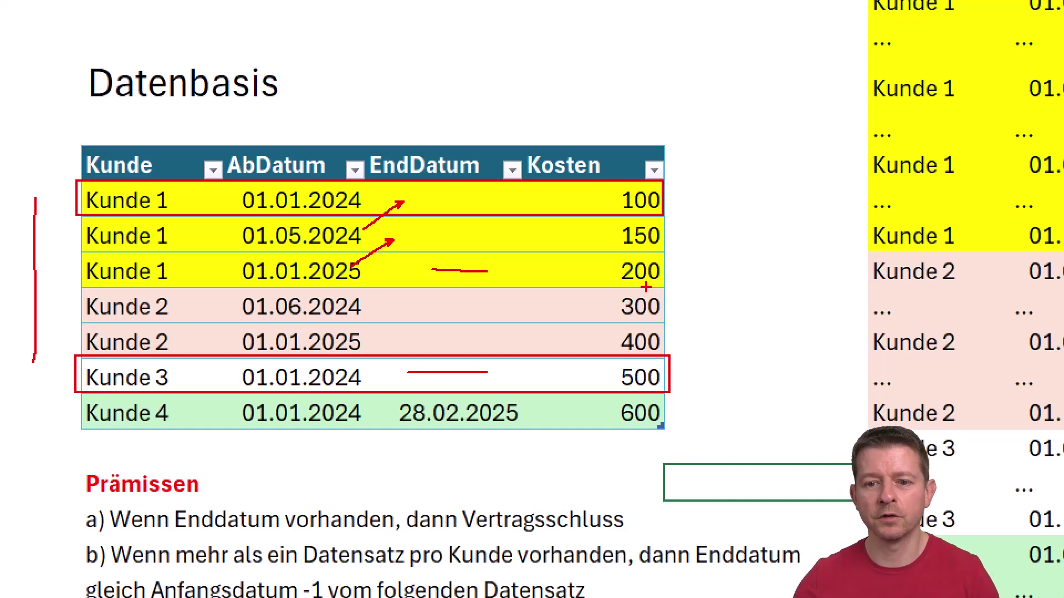
key(Escape)
Outline the Kunde 1 block in Ziel and select a cell in the Datenbasis table
scroll(638, 259, up, 1)
key(ctrl+1)
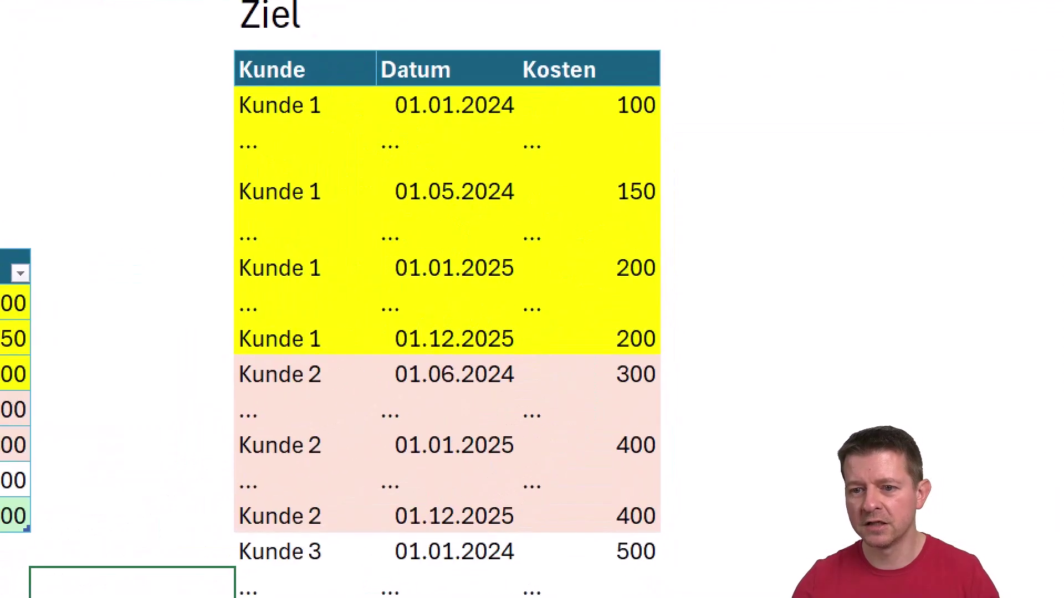
drag(234, 48, 695, 364)
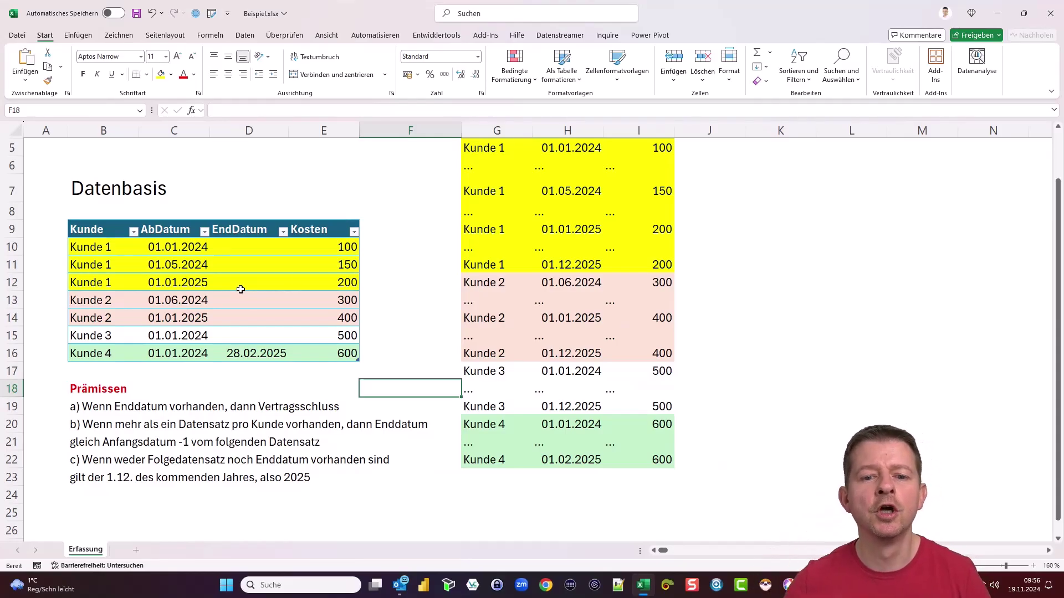
click(240, 289)
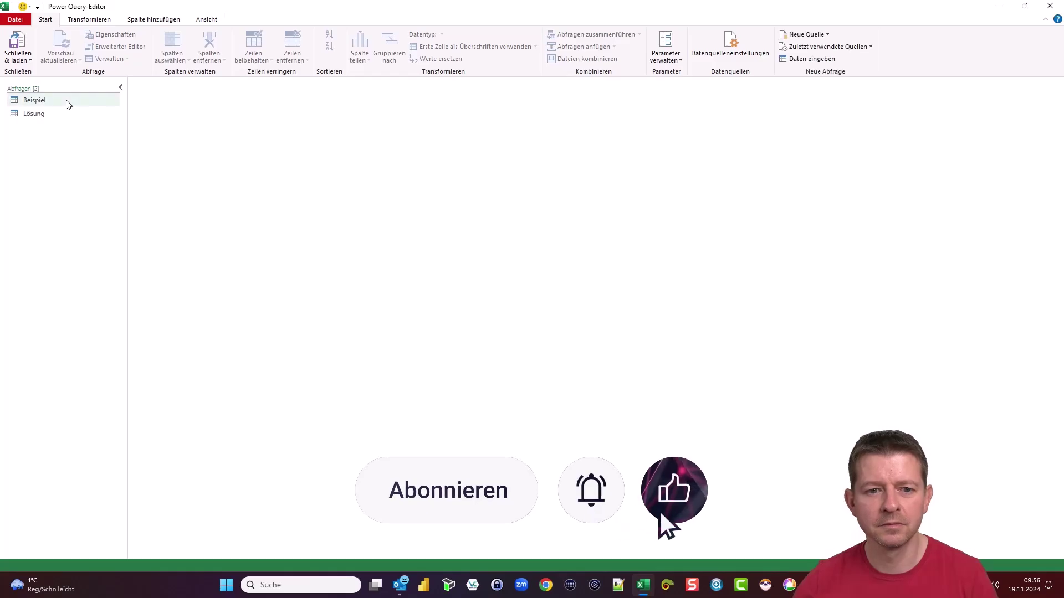
Select the Beispiel query to preview its seven rows of Kunde, AbDatum, EndDatum and Kosten
click(69, 103)
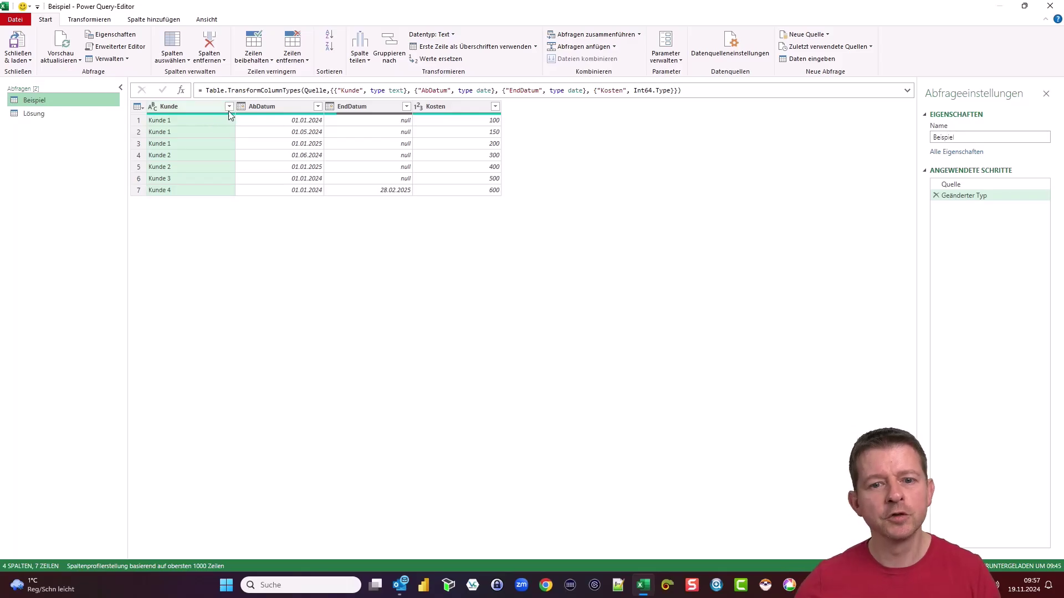
Sort the Beispiel rows ascending by Kunde, then ascending by AbDatum
click(274, 108)
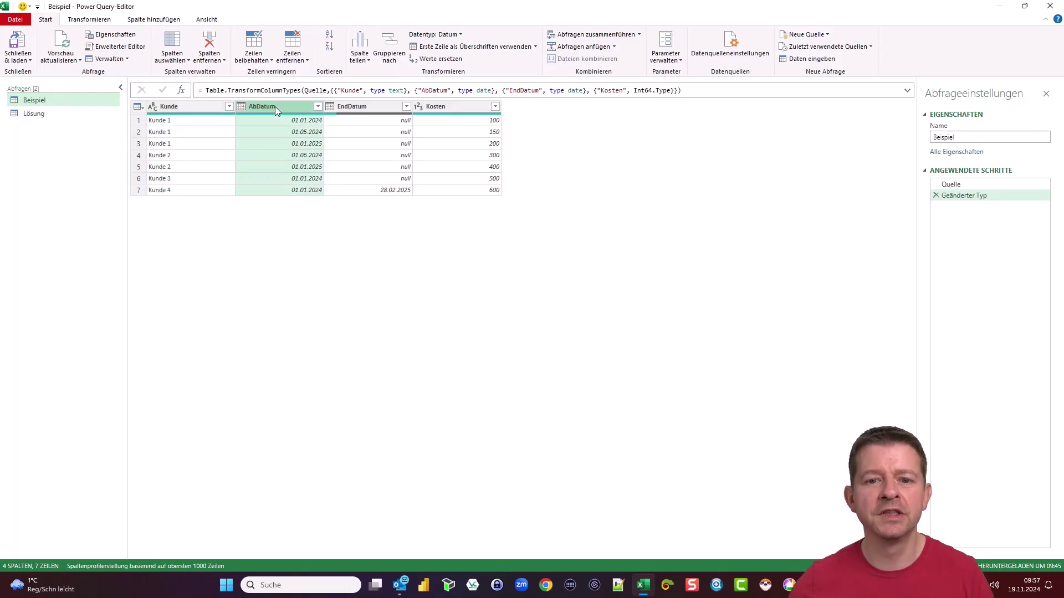
click(203, 115)
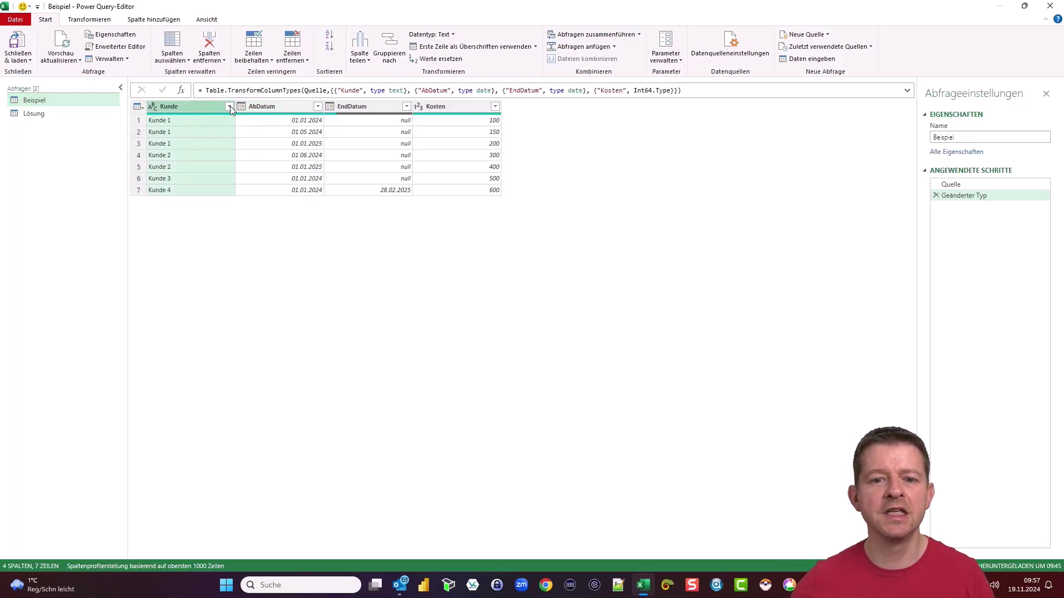
click(229, 106)
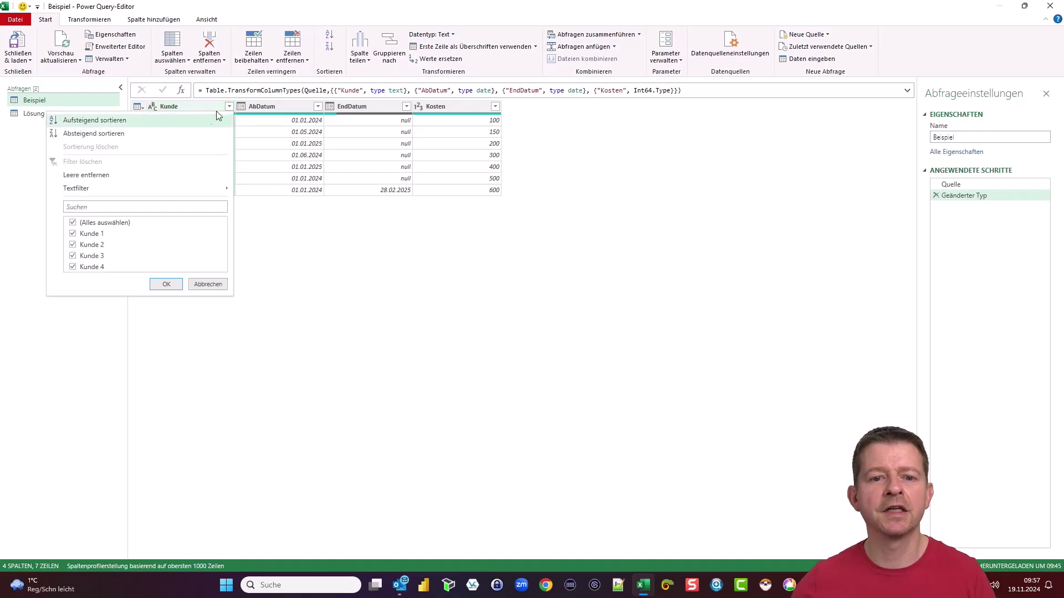
click(112, 122)
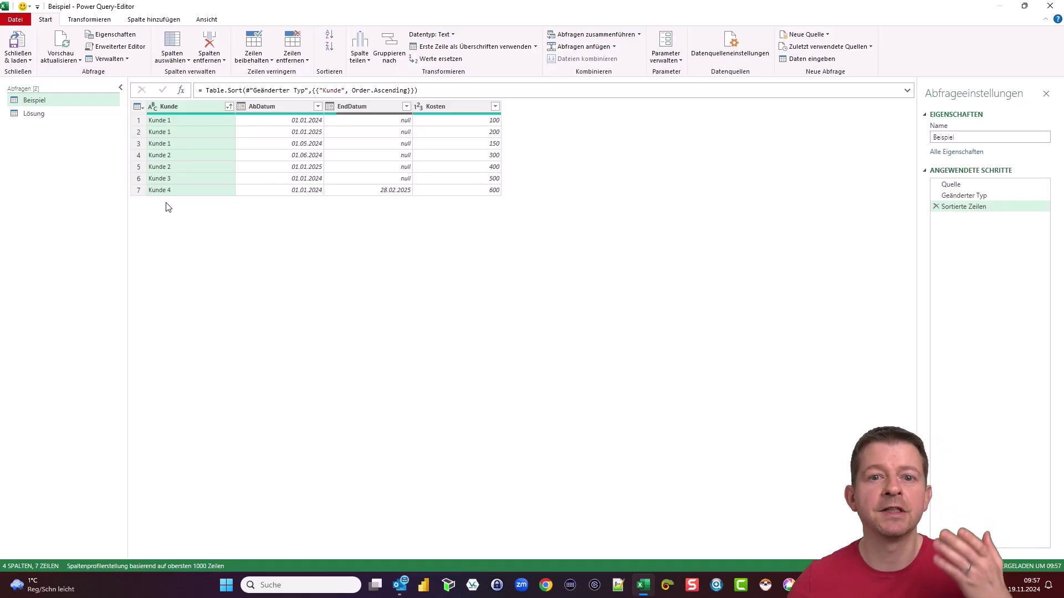
click(318, 107)
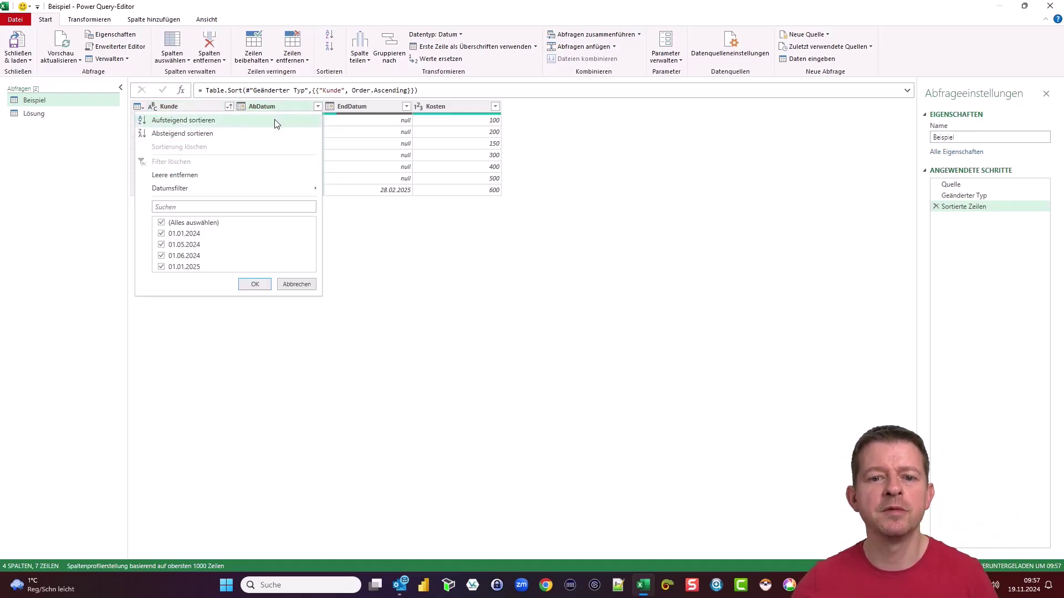
click(183, 120)
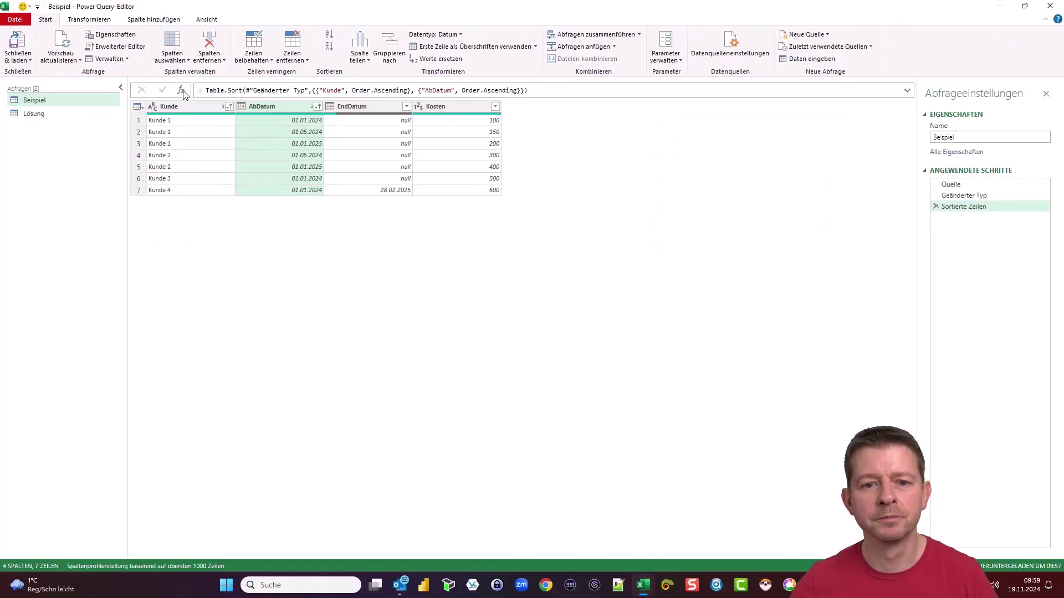
Add a custom step with the formula Table.StopFolding(#"Sortierte Zeilen")
click(181, 91)
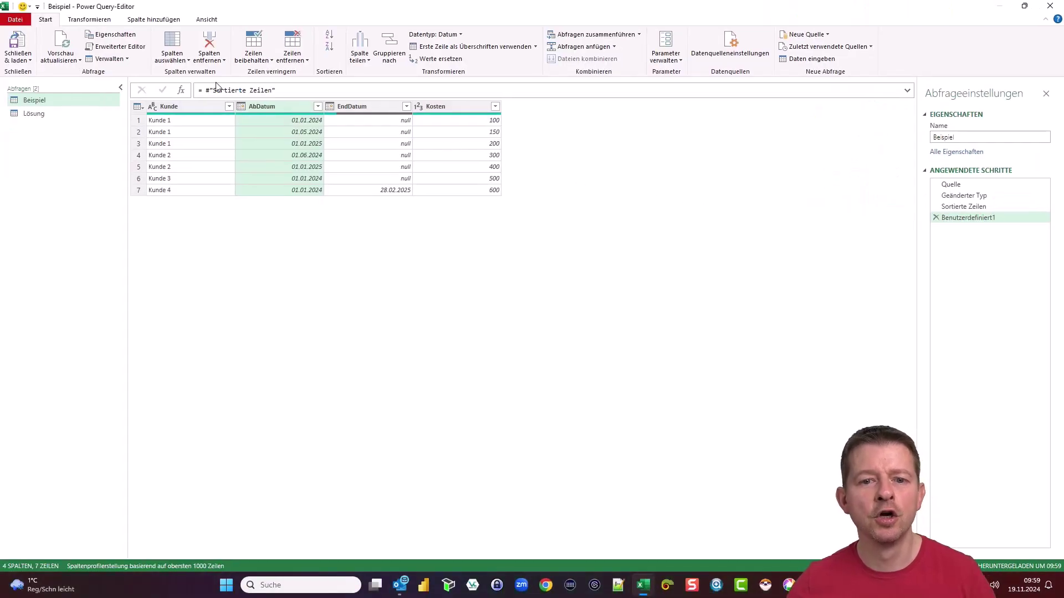
click(206, 89)
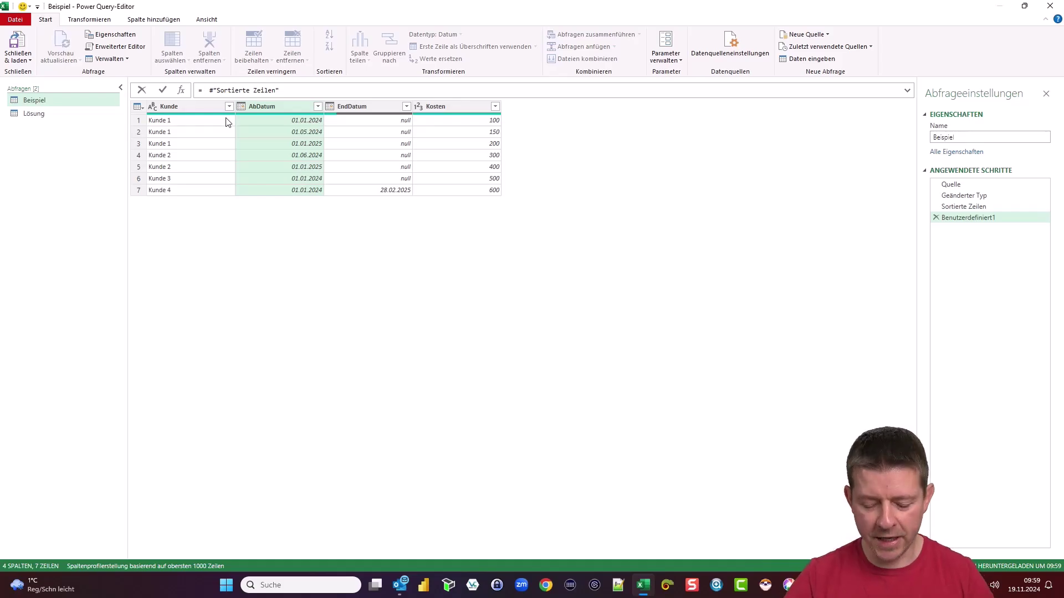
text(Table.)
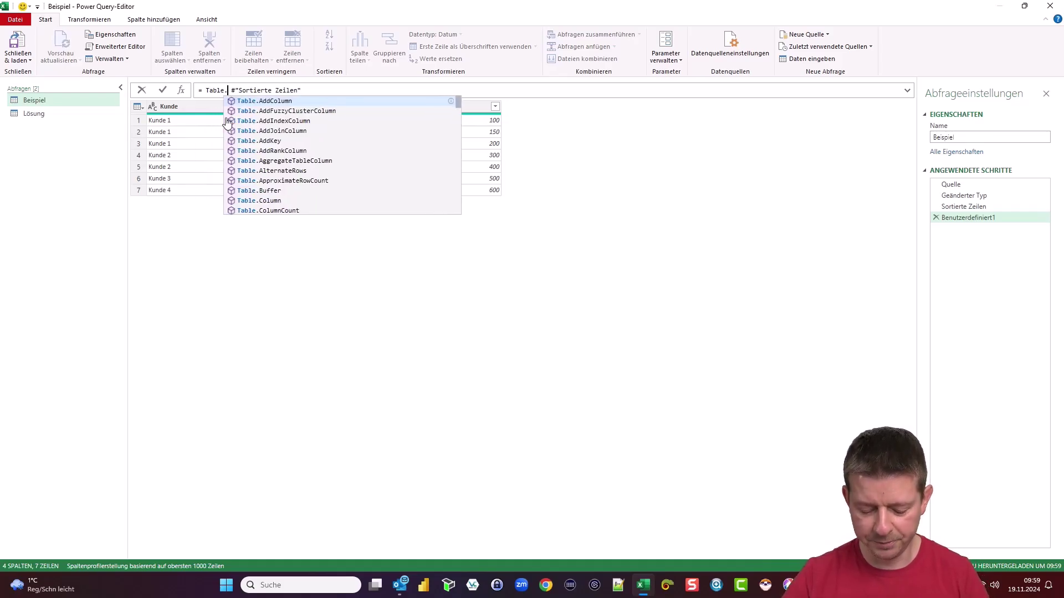
text(Stop)
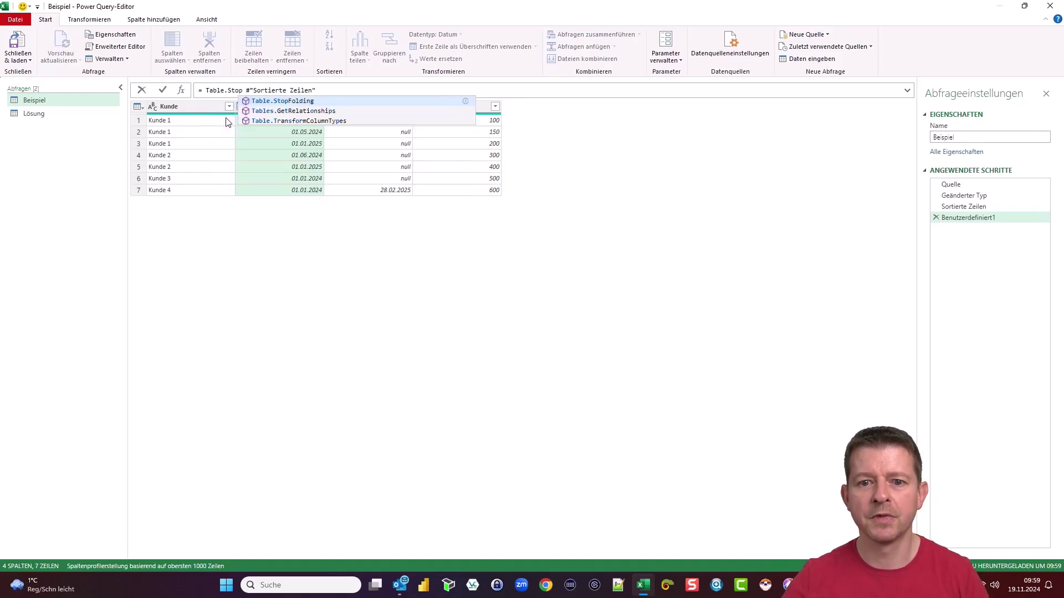
key(Tab)
text(()
key(End)
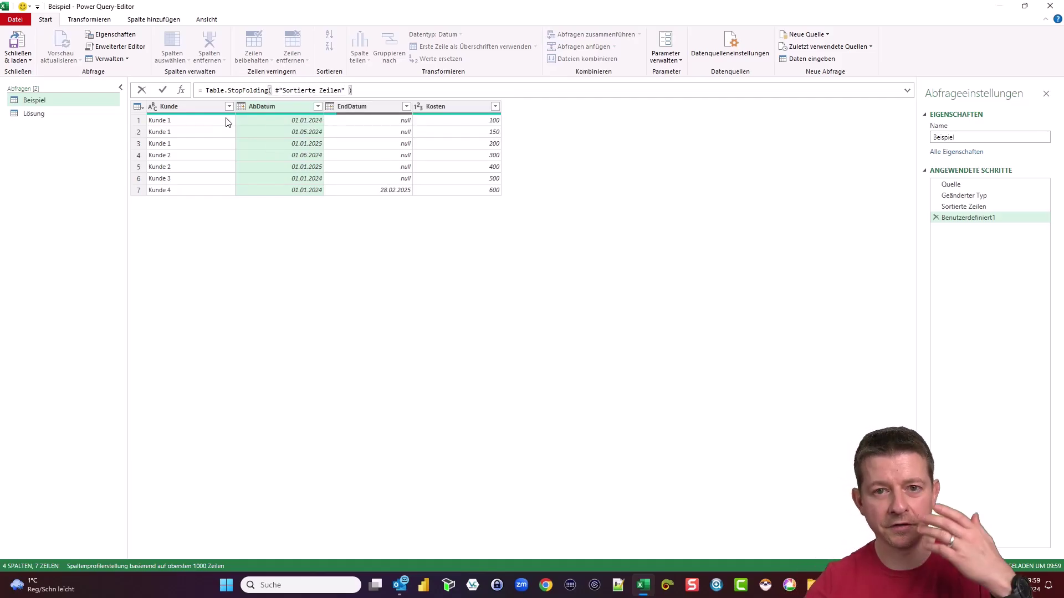
key(Return)
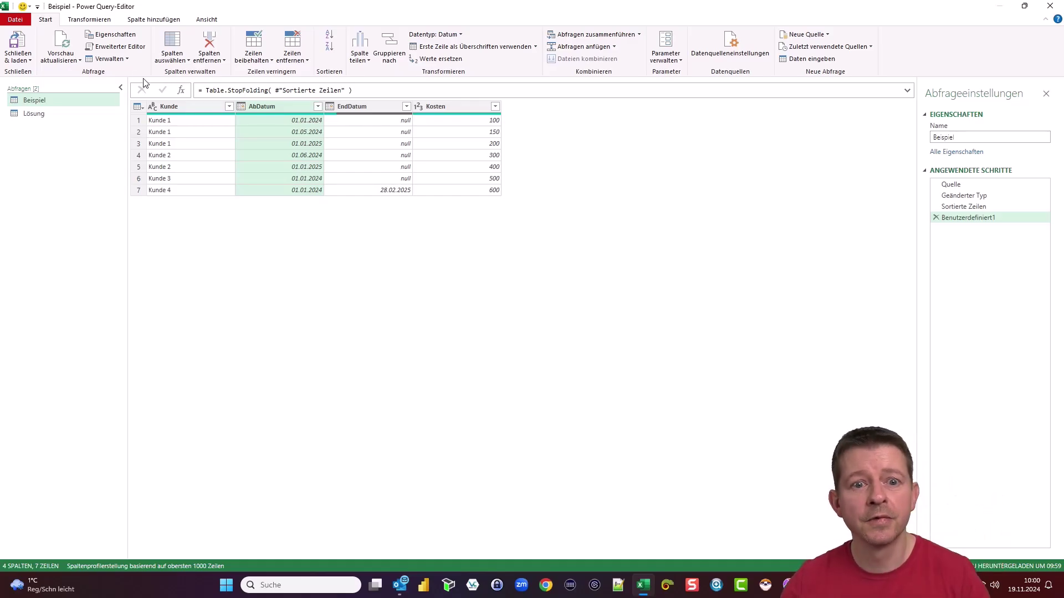
Add index columns starting at 0 and at 1, and begin renaming the Index column
click(140, 22)
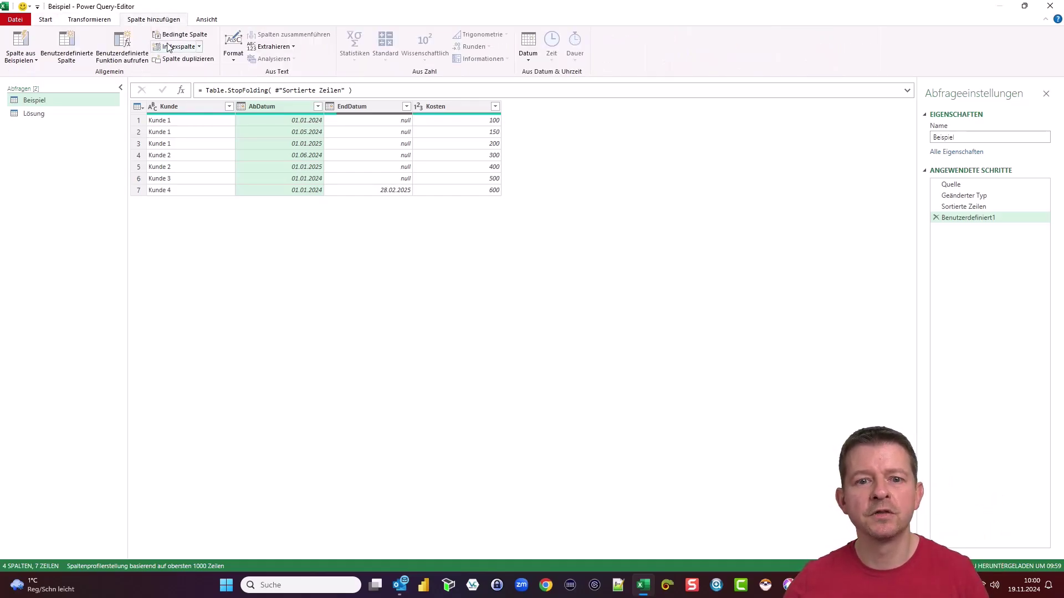
click(199, 47)
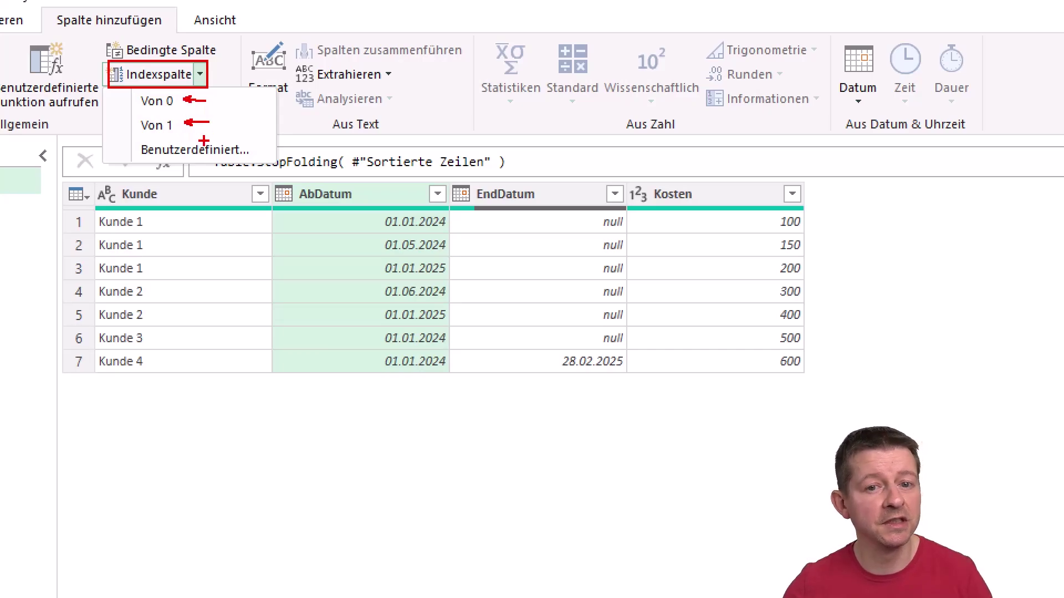
click(199, 47)
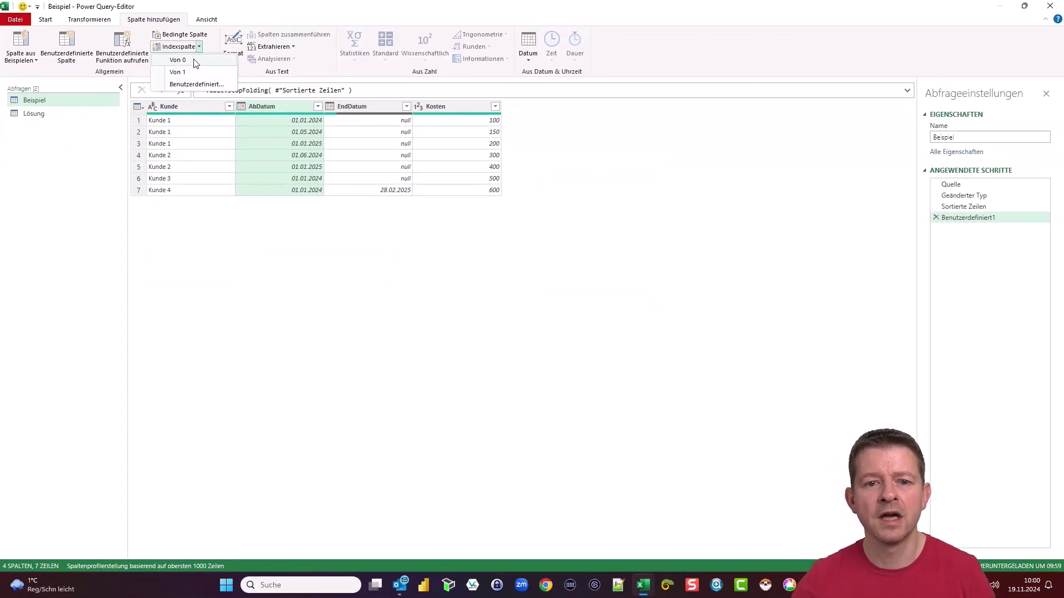
click(194, 61)
click(199, 47)
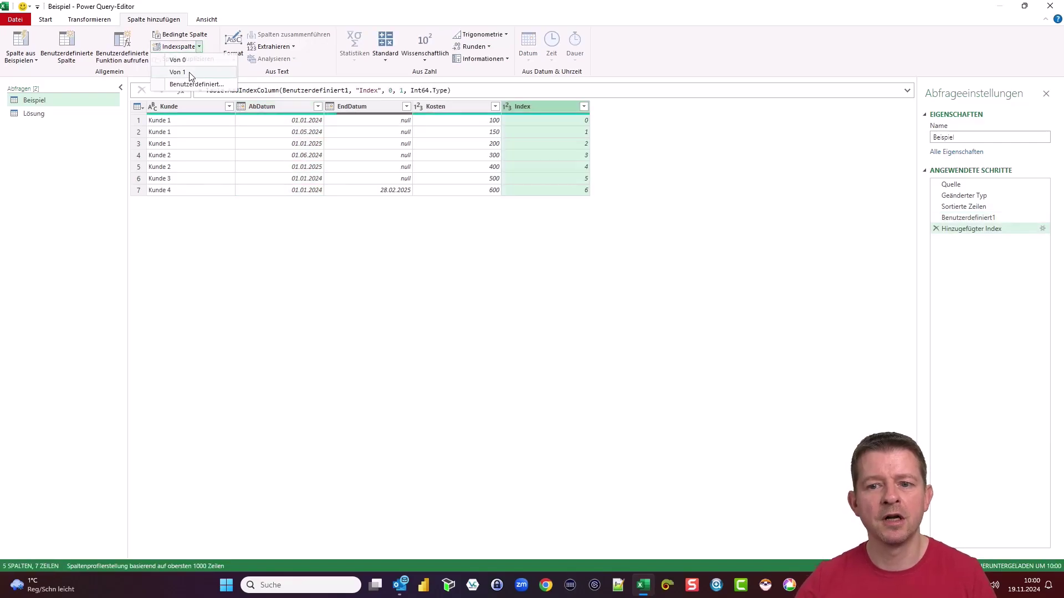
click(190, 73)
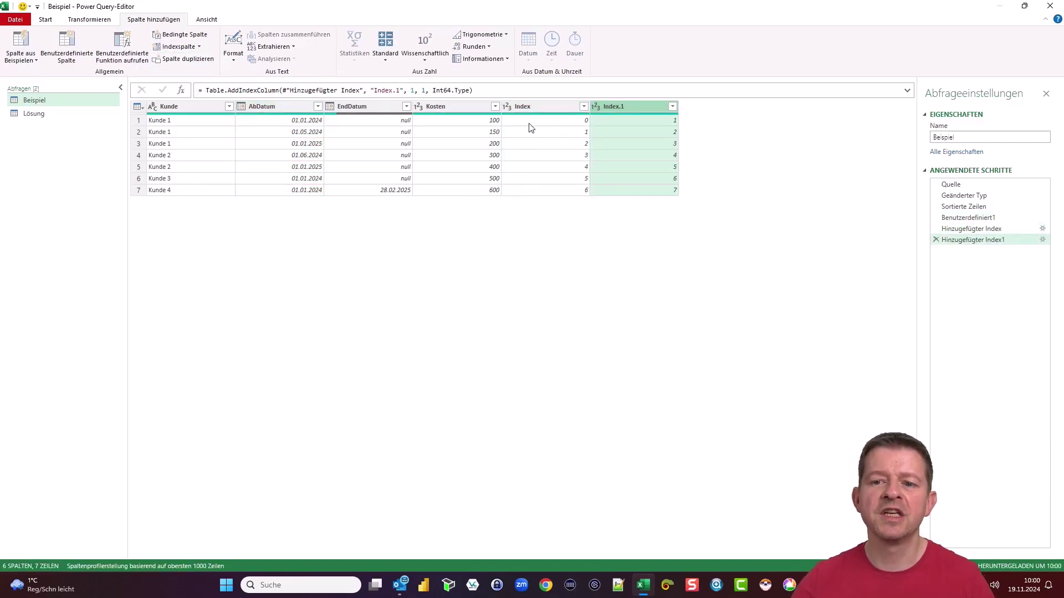
click(541, 108)
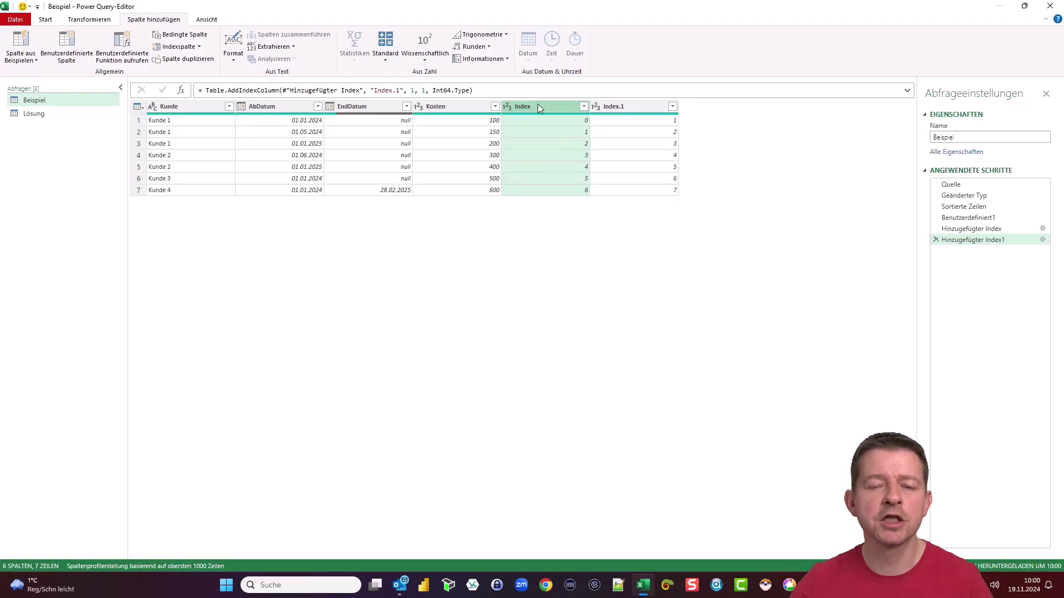
double_click(549, 106)
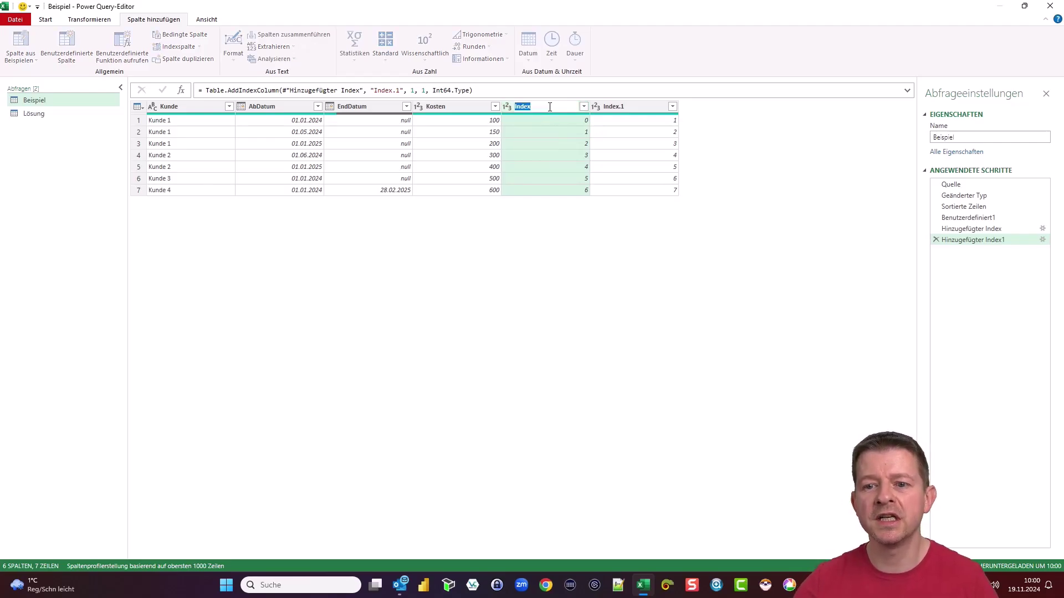
Rename the Index column to Aktuell and the Index.1 column to Nachfolger
text(Aktuell)
key(Return)
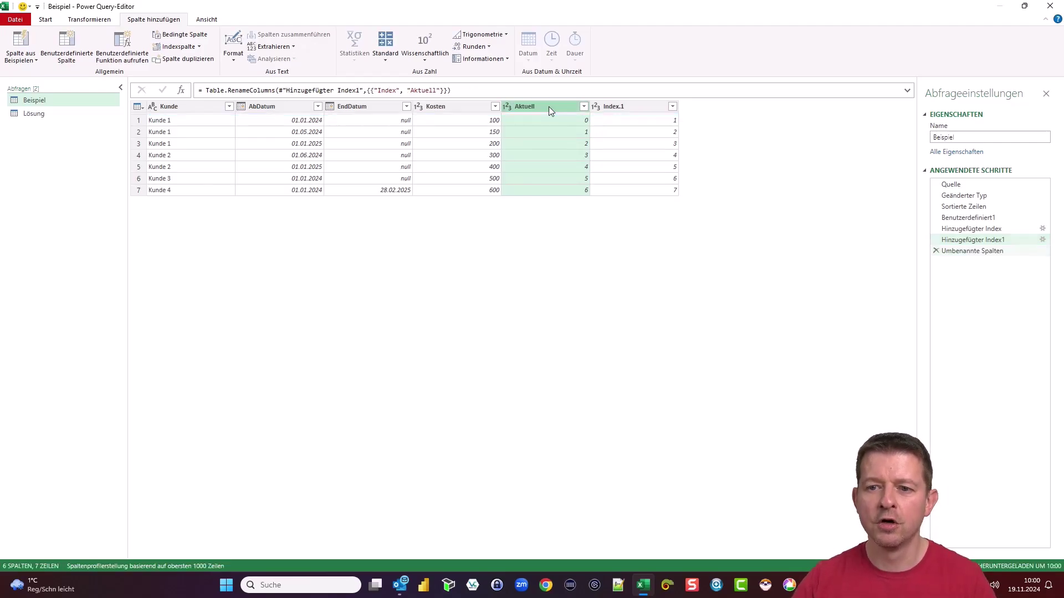
double_click(618, 106)
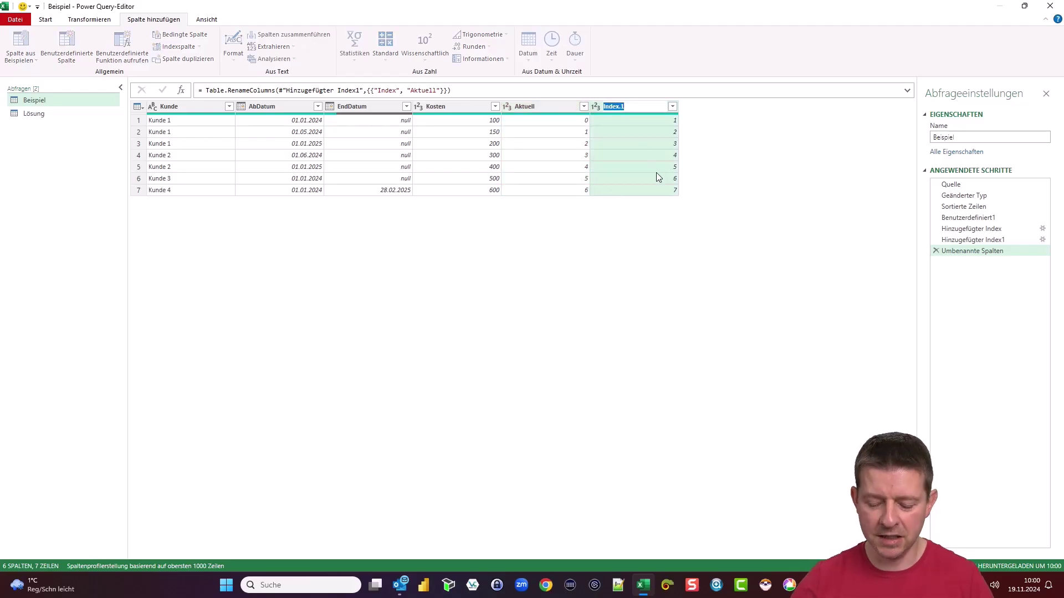
text(Nachfolger)
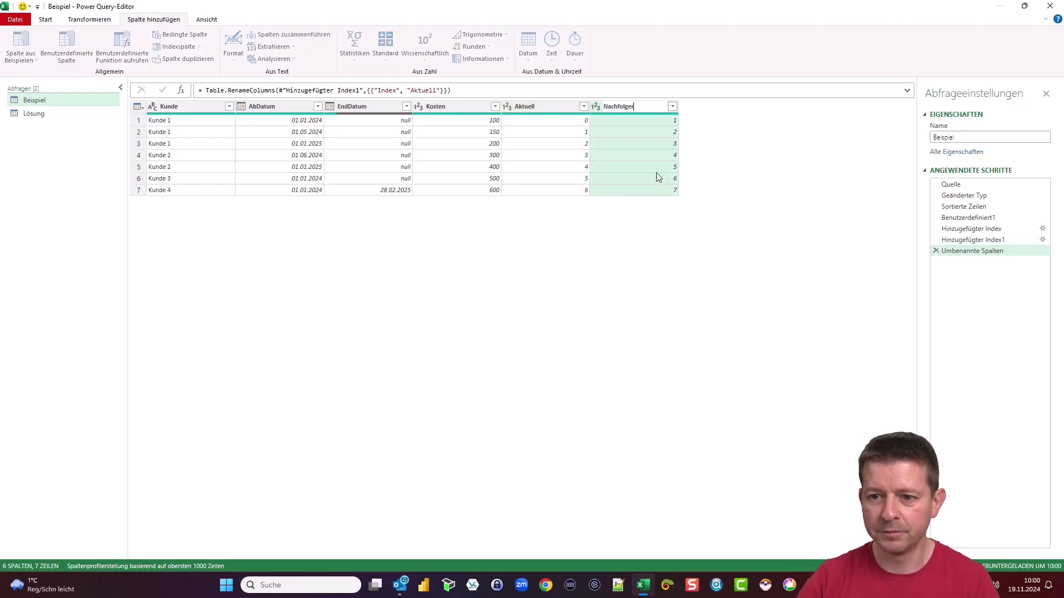
key(Return)
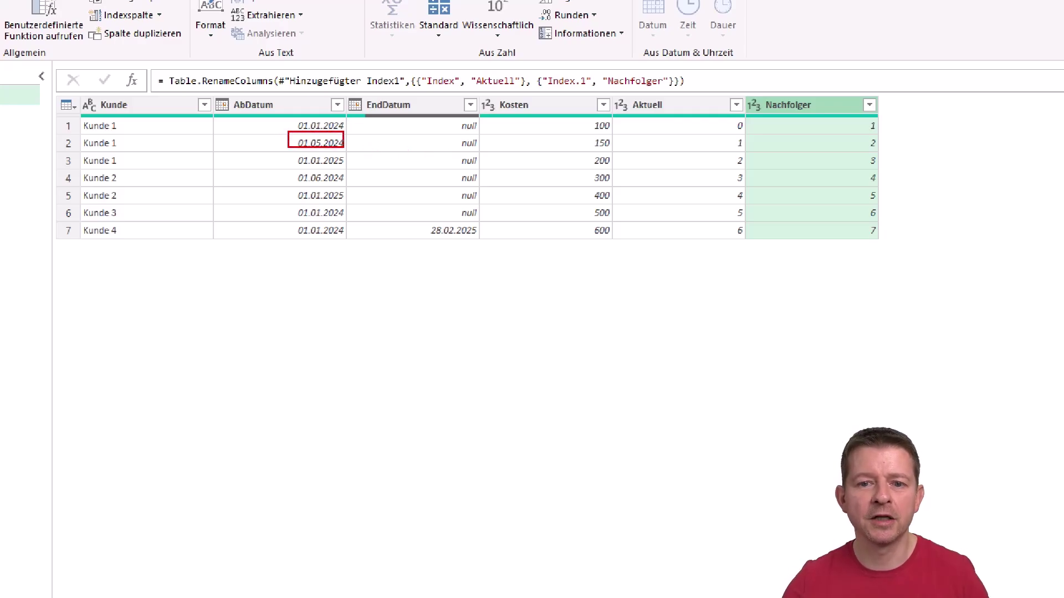
drag(298, 136, 350, 151)
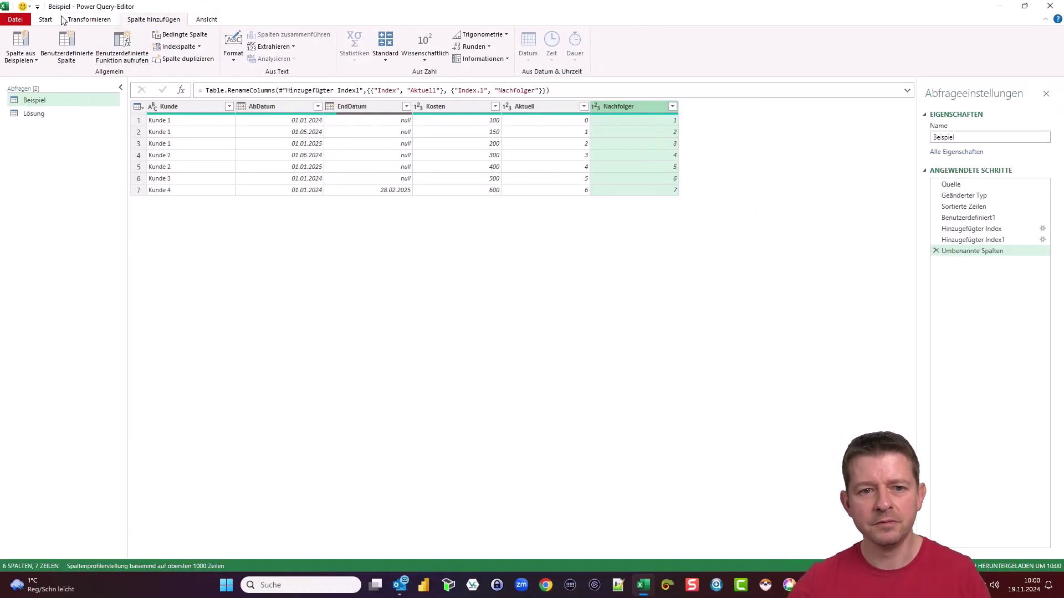
Start a merge of Beispiel with Beispiel (aktuell) as the second table
click(47, 19)
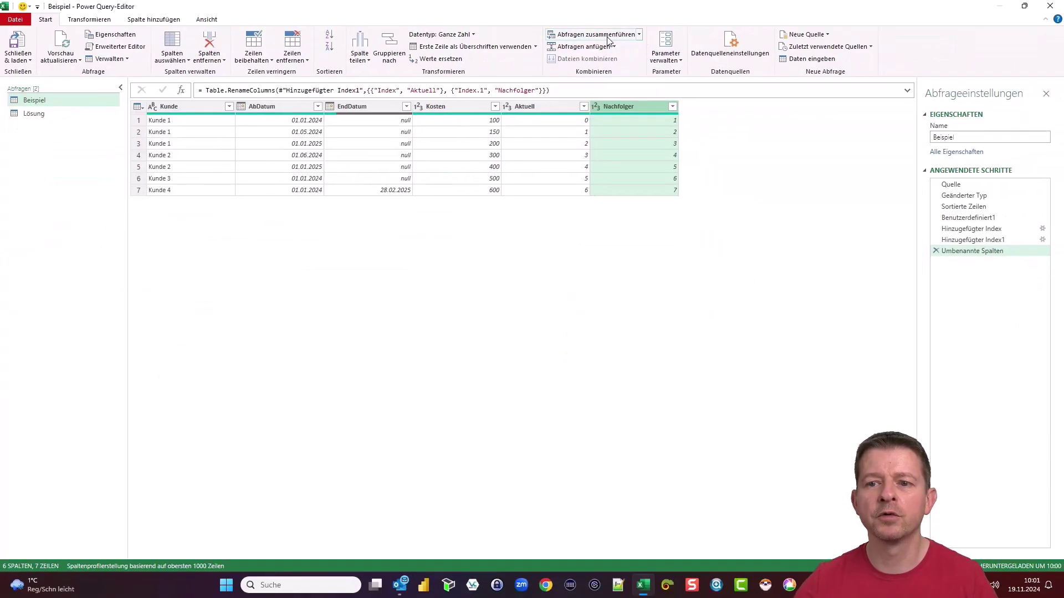
click(609, 40)
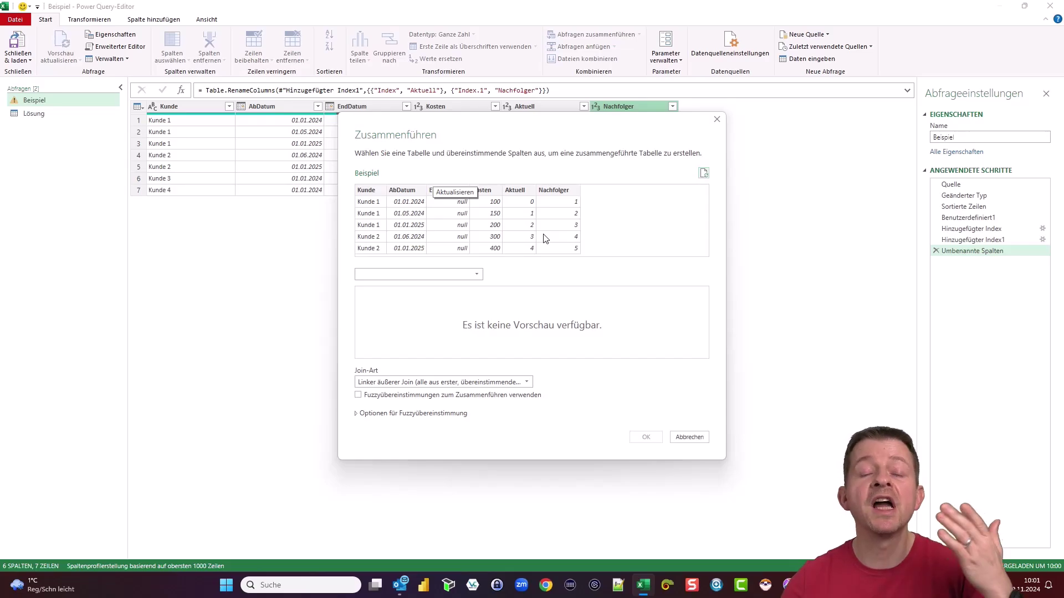
click(479, 275)
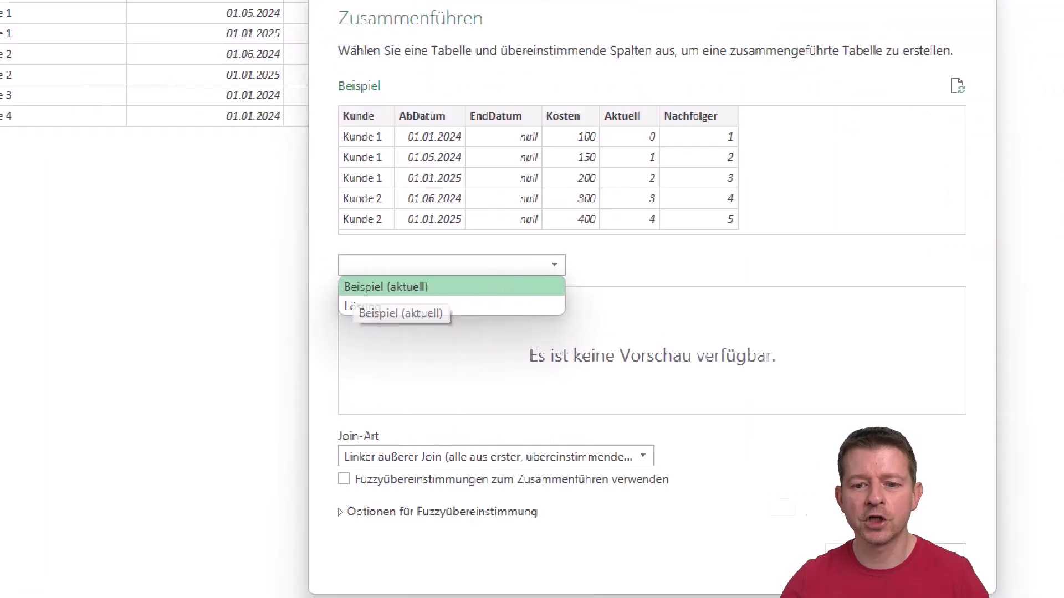
drag(389, 276, 436, 296)
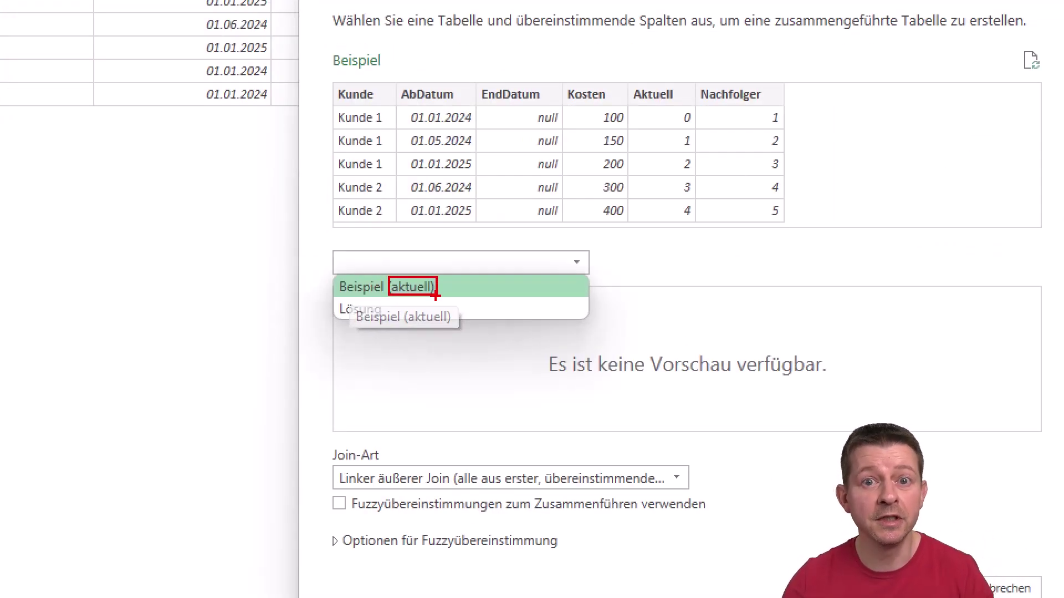
click(413, 276)
click(403, 287)
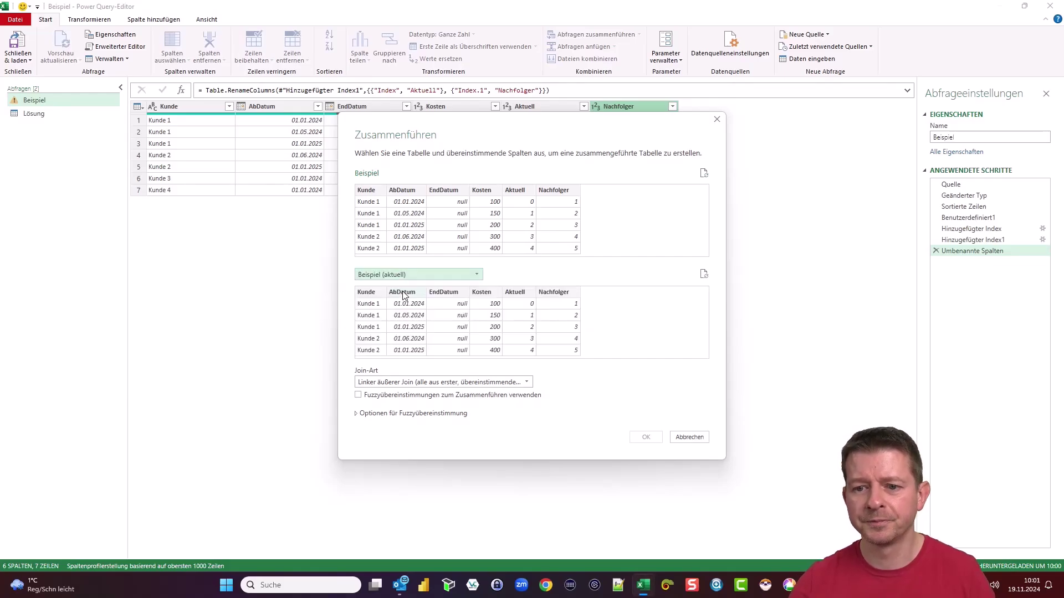
Annotate the two tables shown in the Zusammenführen dialog
key(ctrl+1)
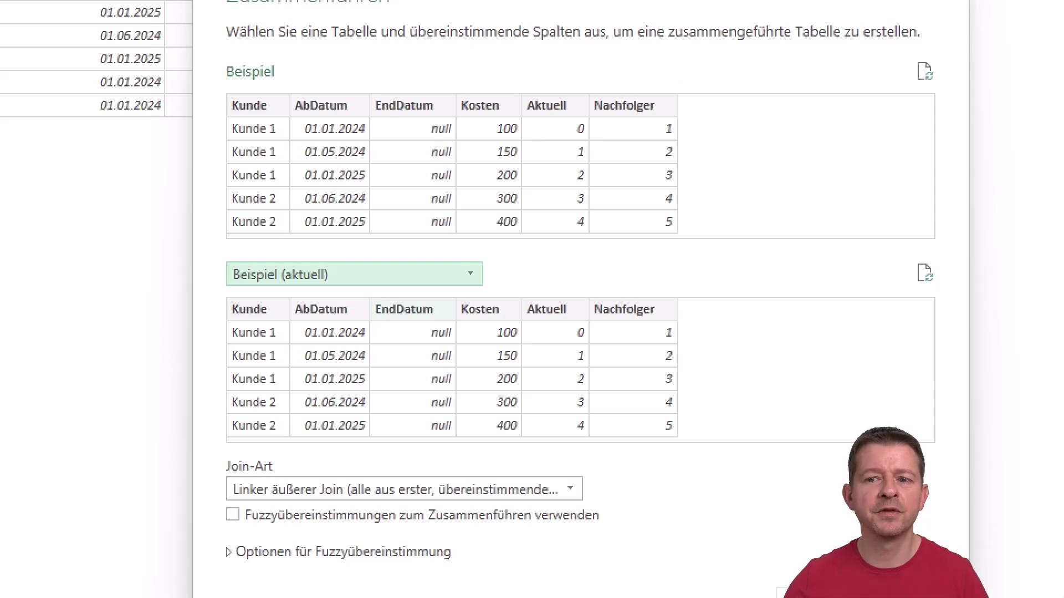
mouse_move(587, 94)
mouse_down()
mouse_move(594, 119)
mouse_move(677, 166)
mouse_move(687, 239)
mouse_up()
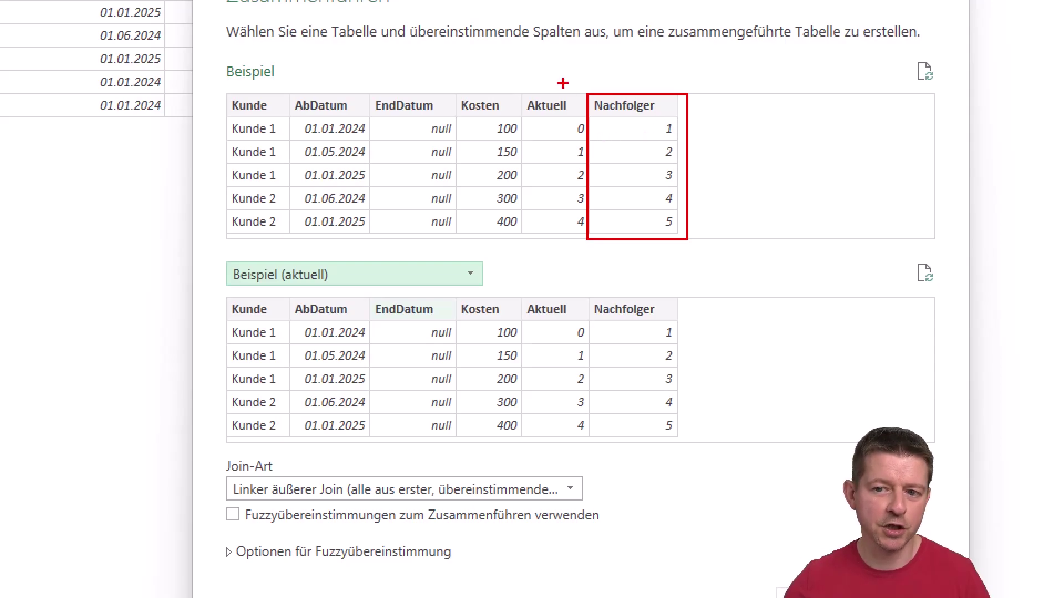
drag(565, 94, 562, 53)
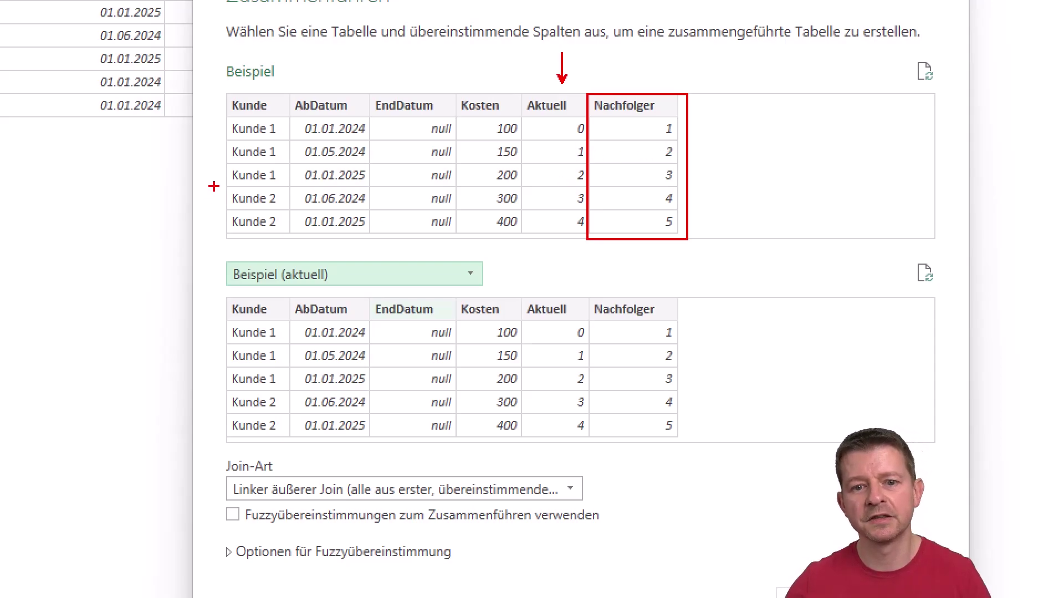
drag(224, 161, 691, 210)
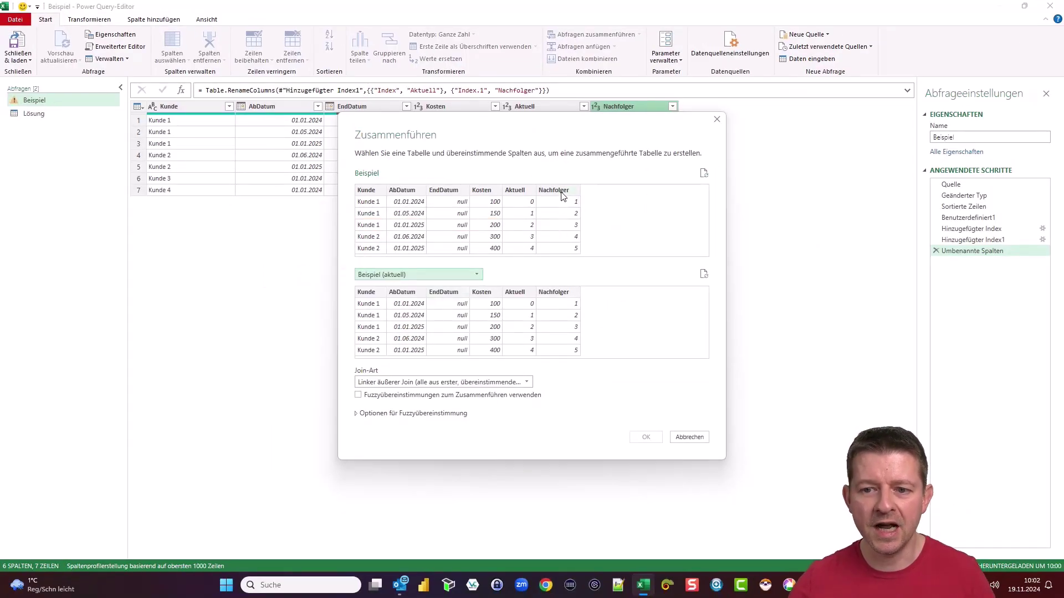
Match Nachfolger and Kunde to Aktuell and Kunde with a left outer join, and confirm
click(562, 192)
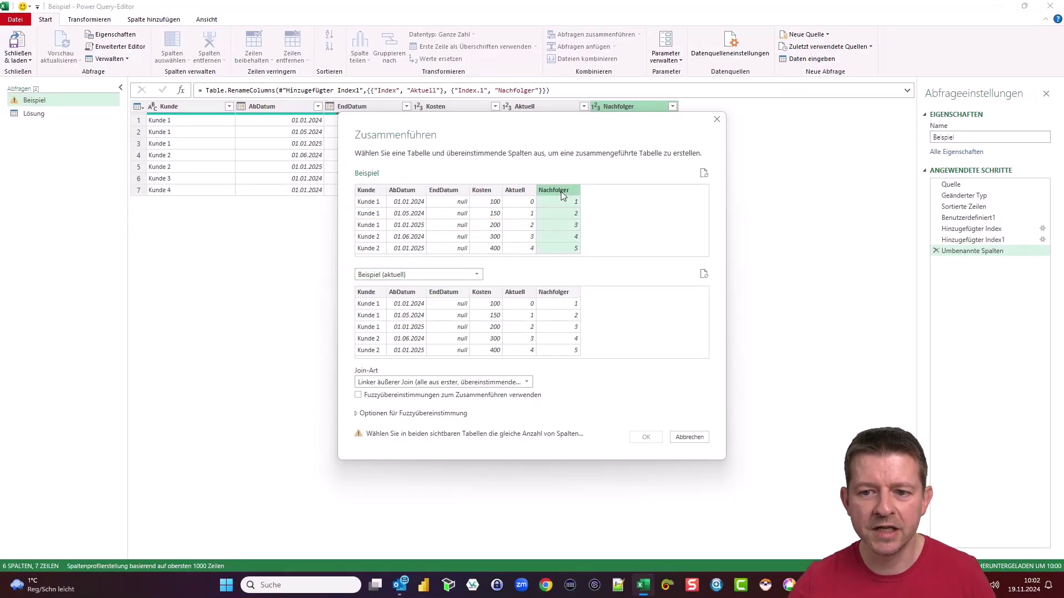
click(515, 292)
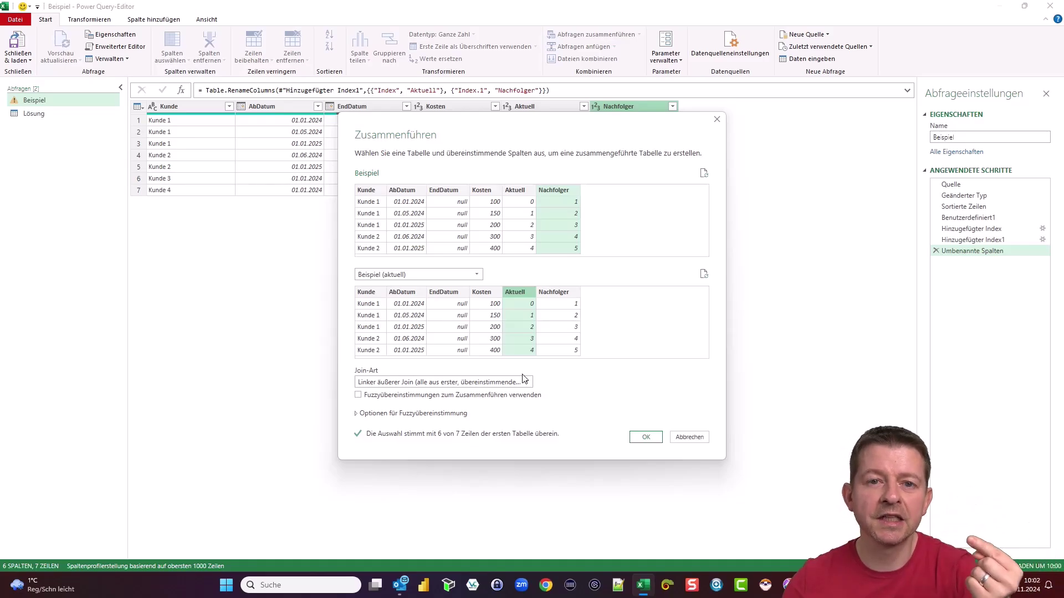
ctrl+click(368, 192)
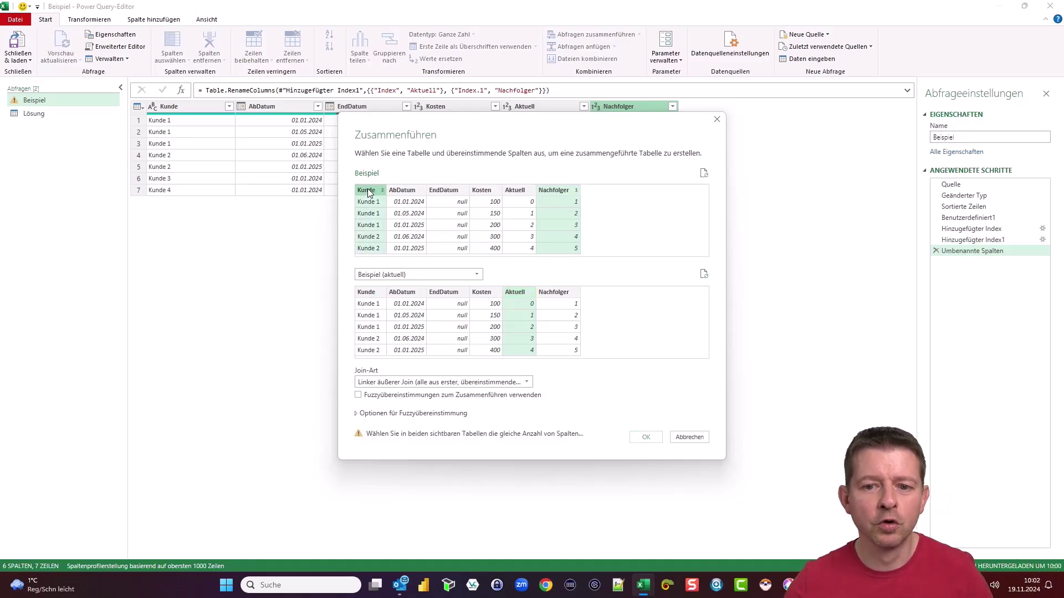
ctrl+click(372, 294)
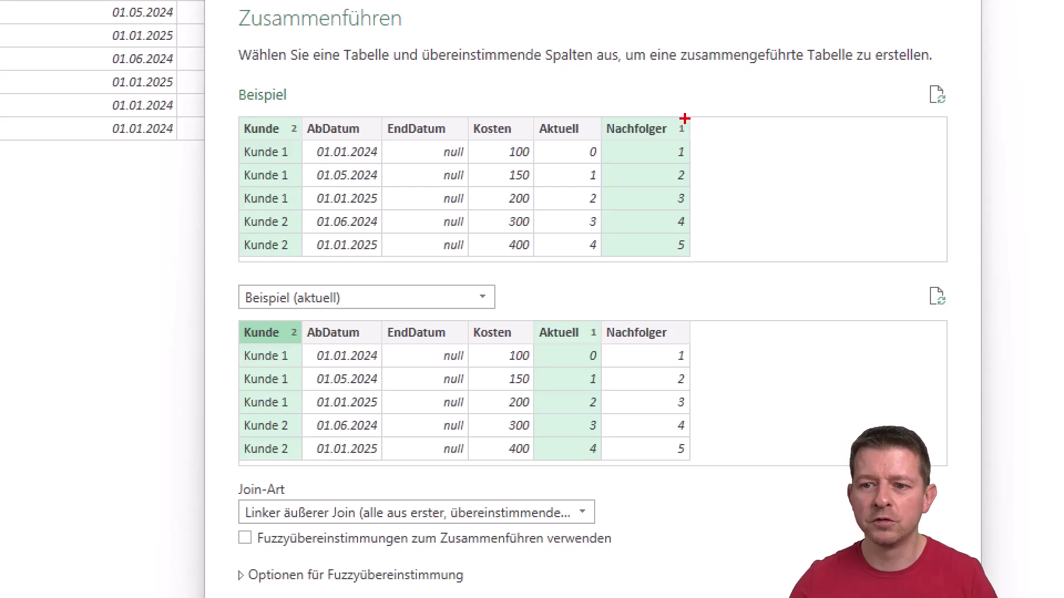
drag(673, 114, 687, 141)
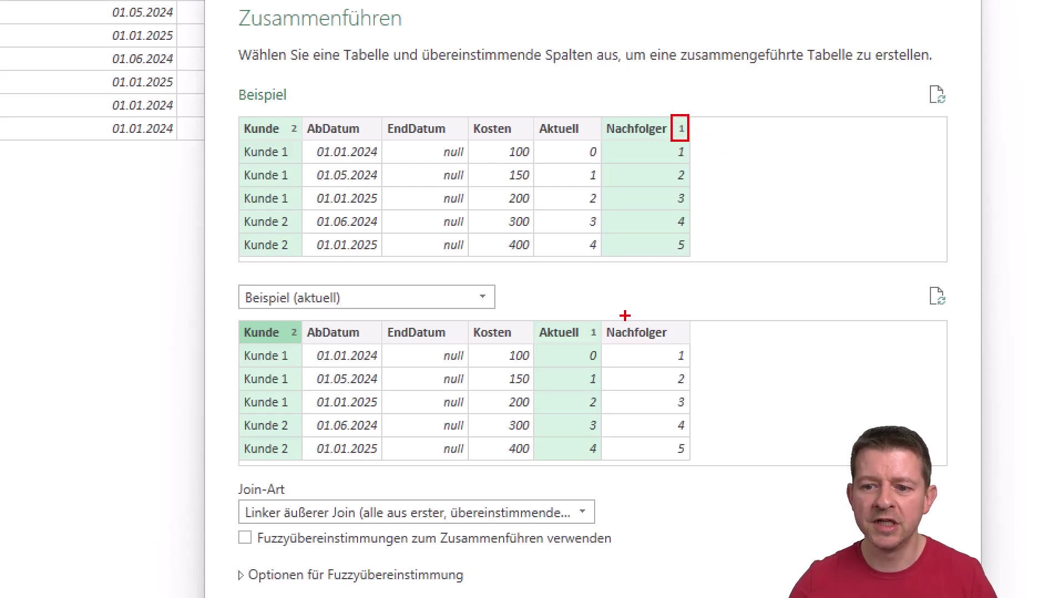
drag(584, 315, 601, 345)
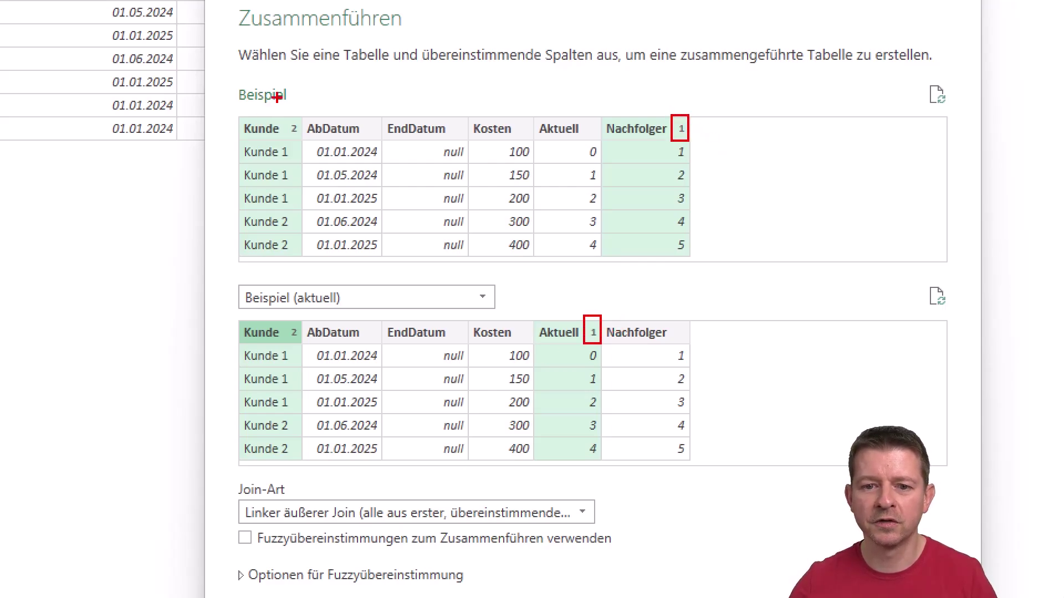
drag(282, 116, 301, 138)
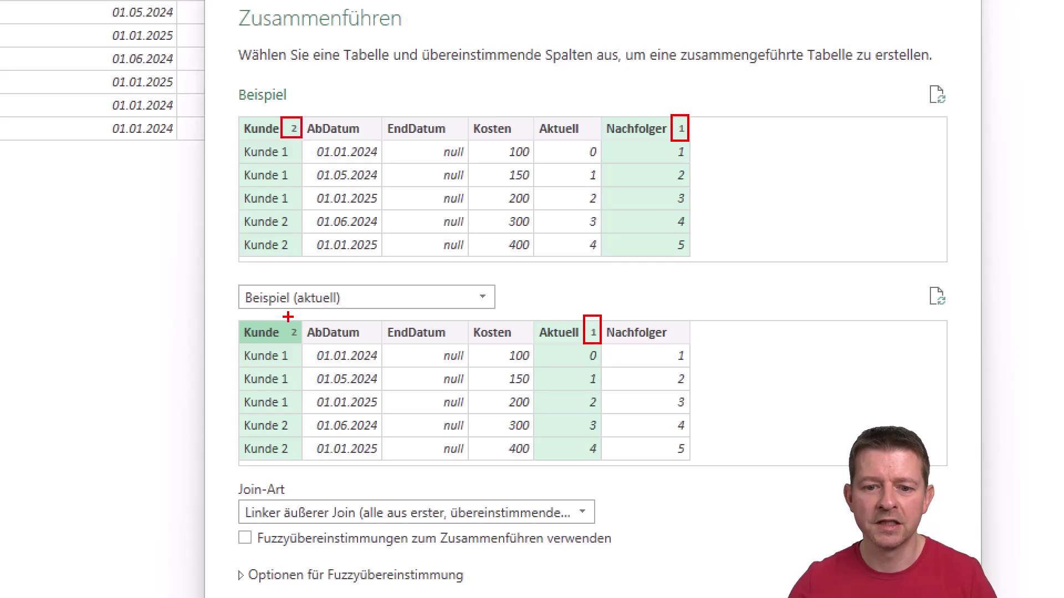
drag(286, 320, 304, 345)
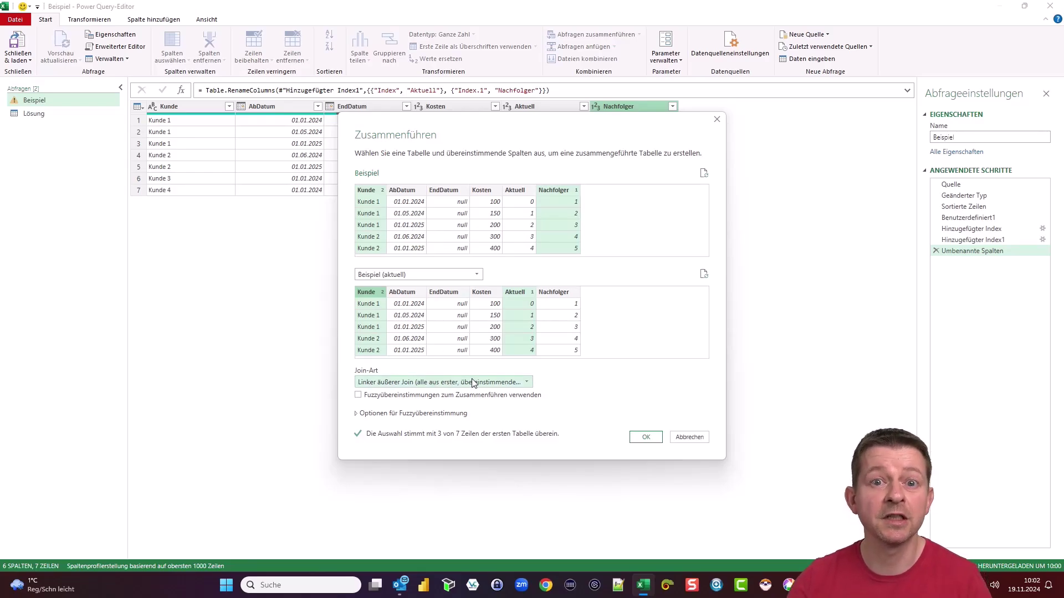
click(645, 438)
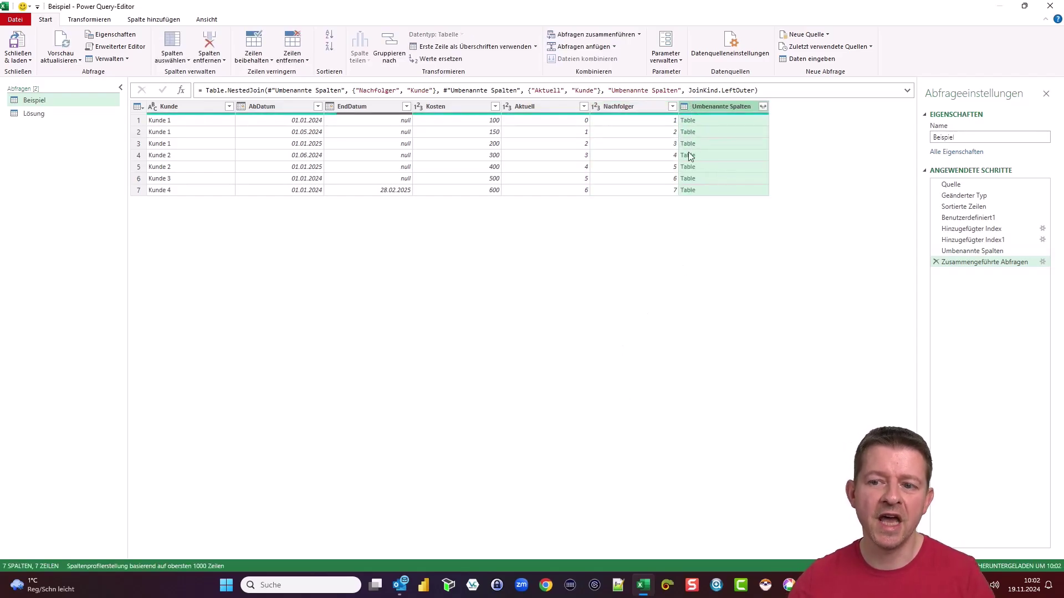
Expand the merged column to only AbDatum, without the original column-name prefix
click(762, 106)
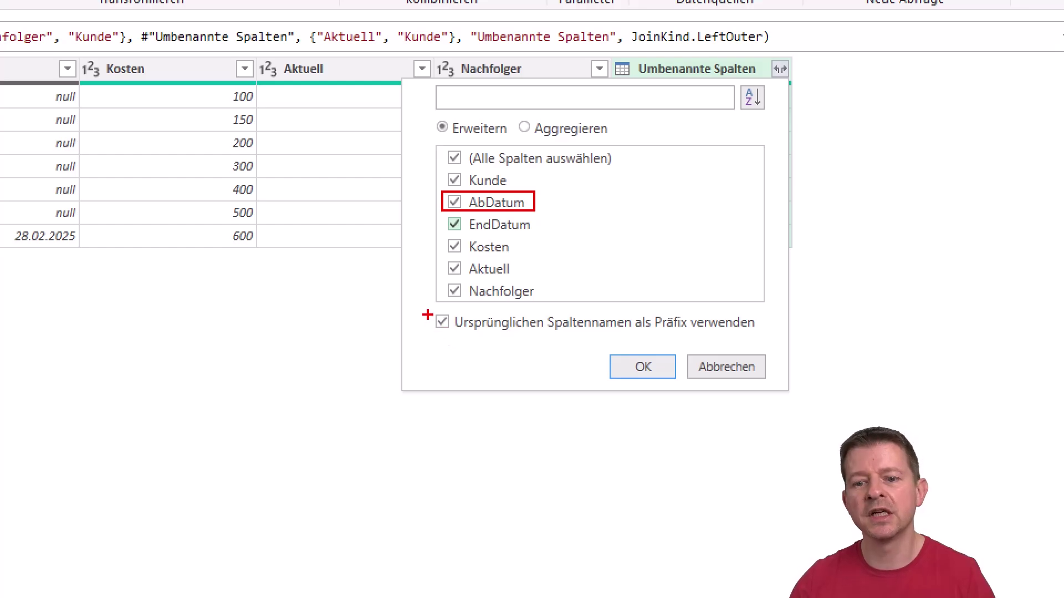
drag(424, 306, 760, 342)
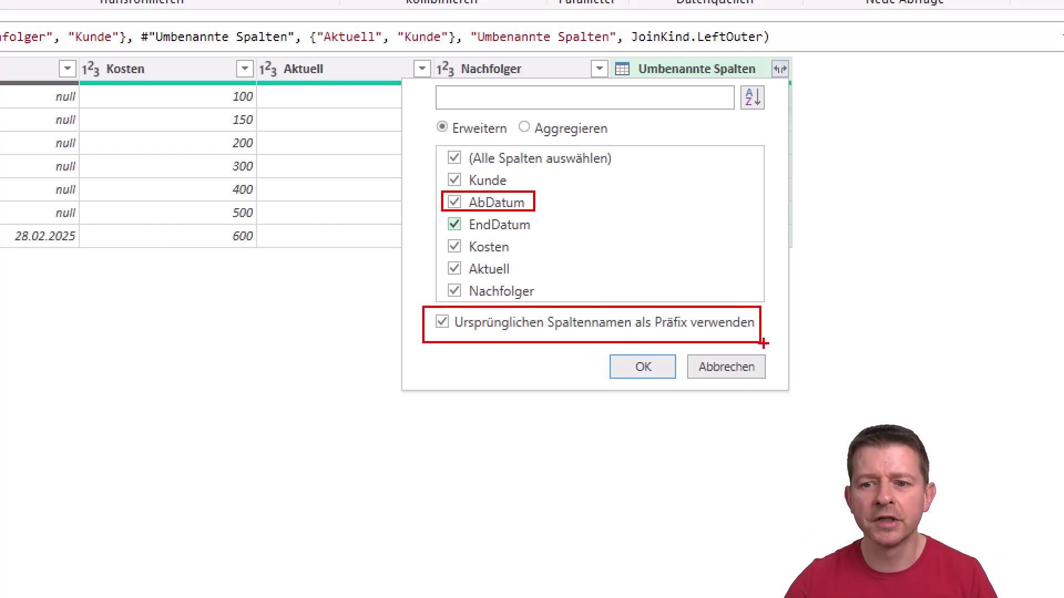
key(Escape)
key(Escape)
click(762, 107)
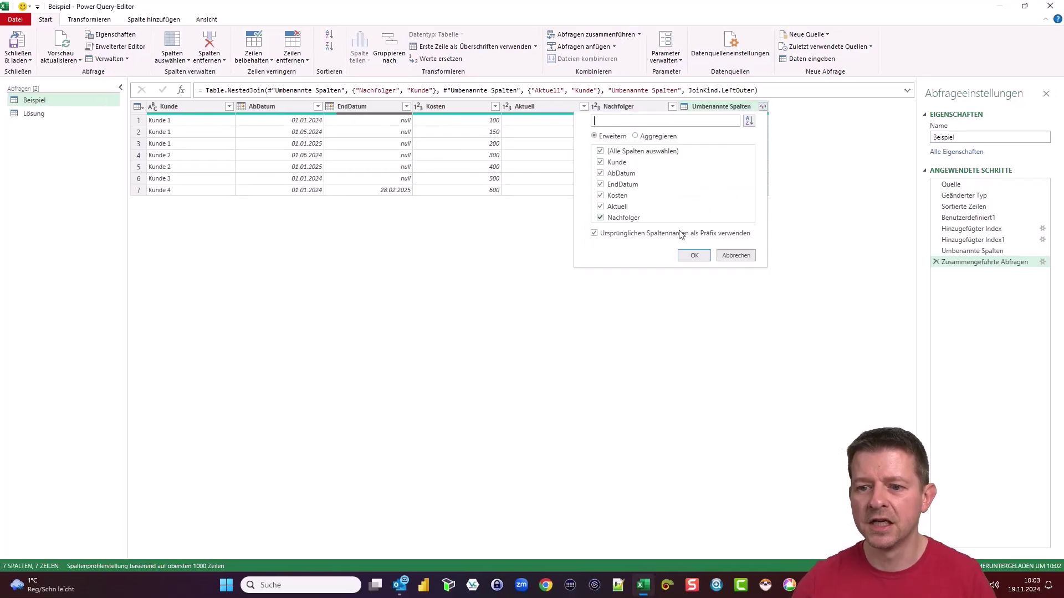
click(595, 234)
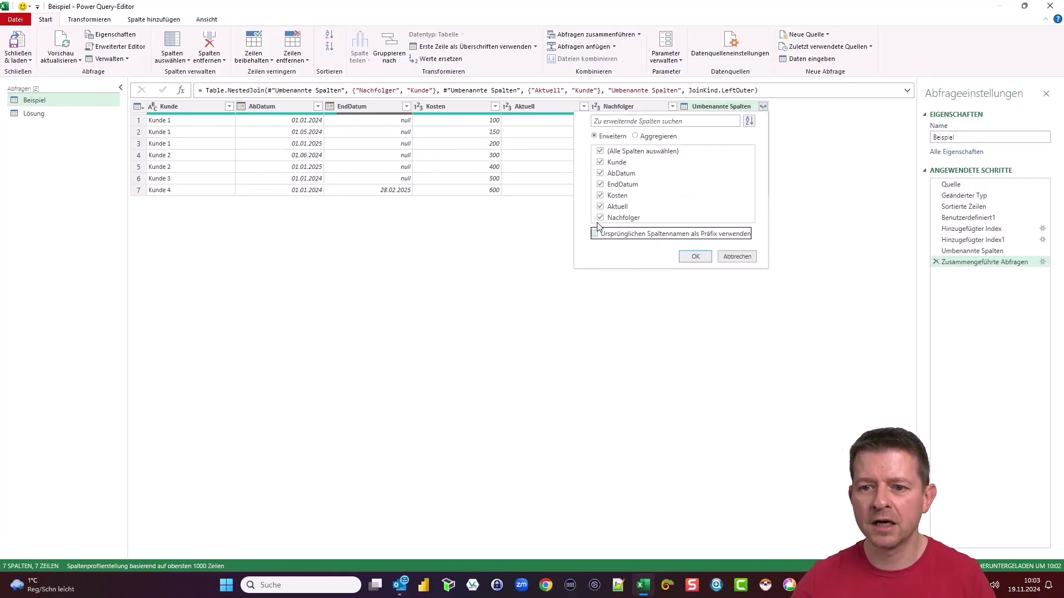
click(600, 151)
click(600, 174)
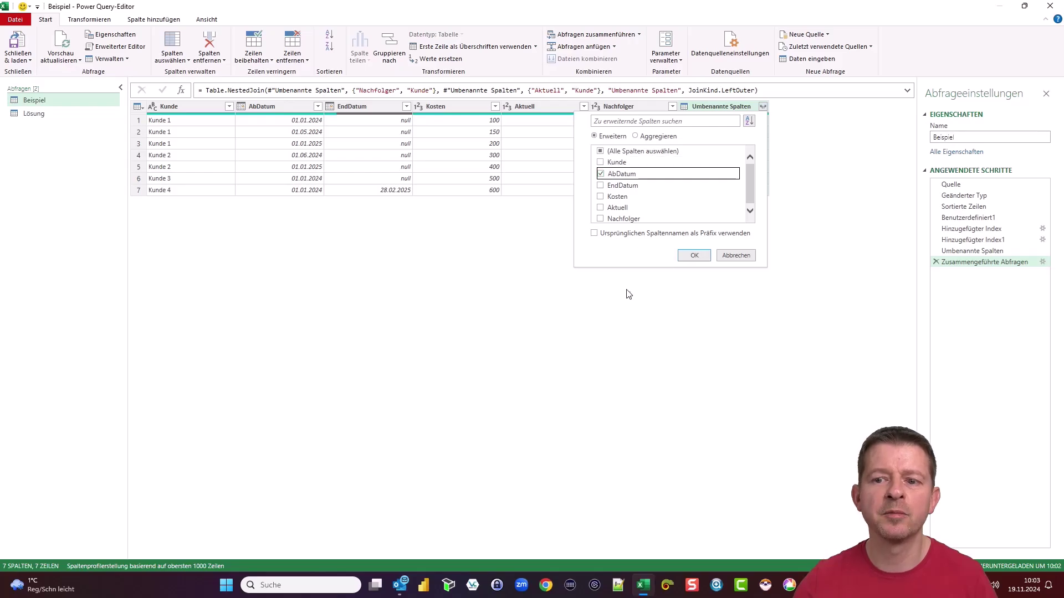
click(691, 259)
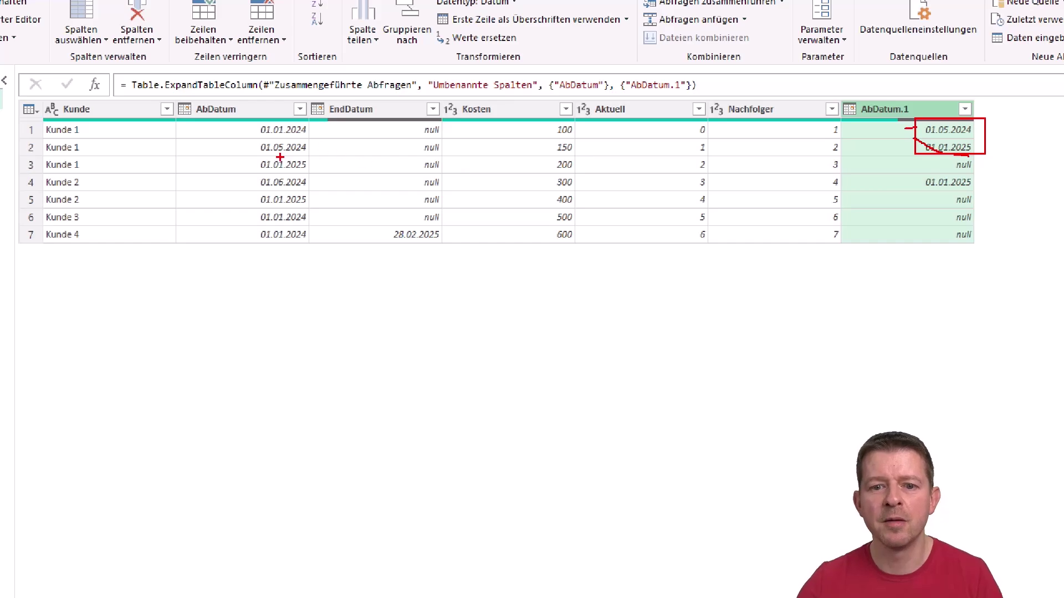
drag(257, 157, 309, 172)
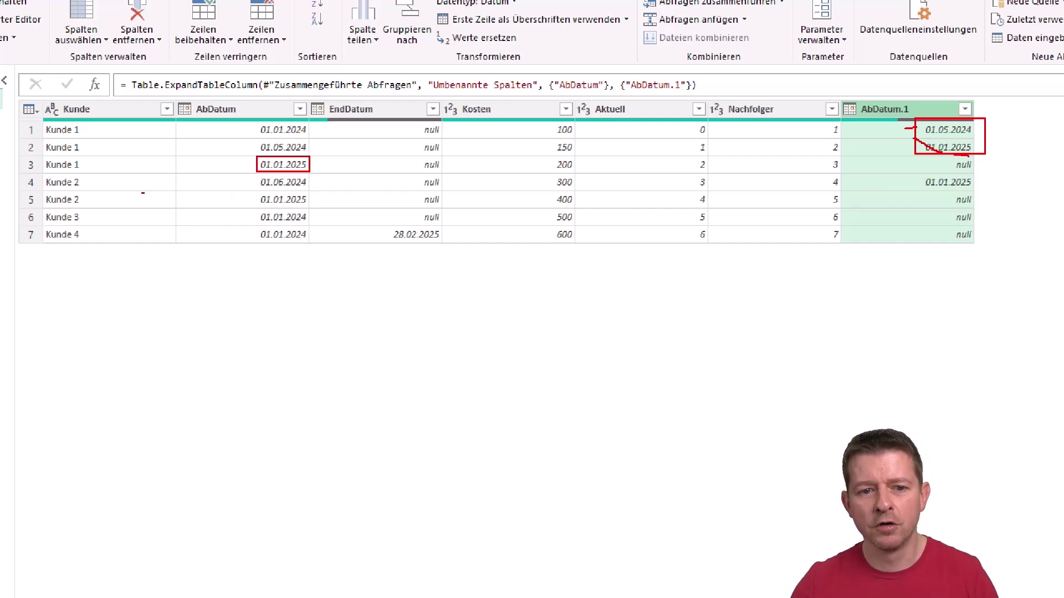
mouse_move(35, 175)
mouse_down()
mouse_move(970, 192)
mouse_move(977, 212)
mouse_up()
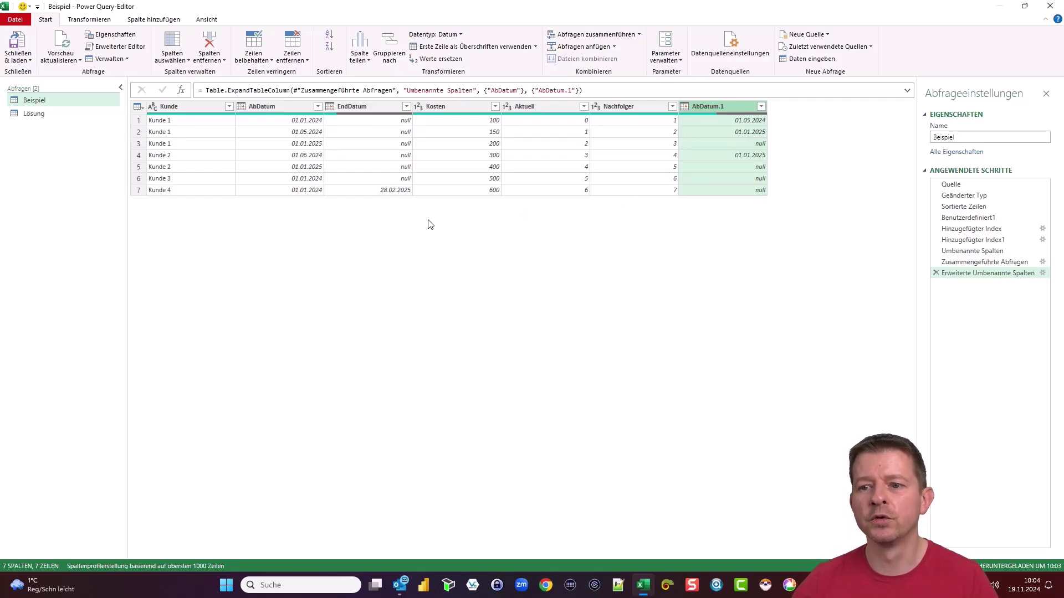
click(404, 190)
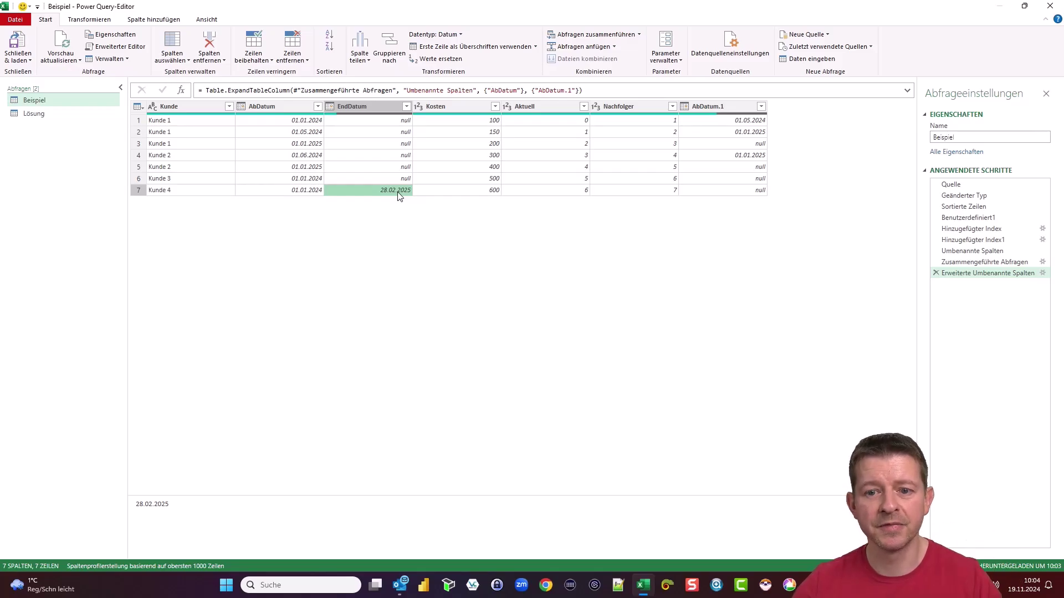
click(744, 120)
click(741, 133)
click(744, 156)
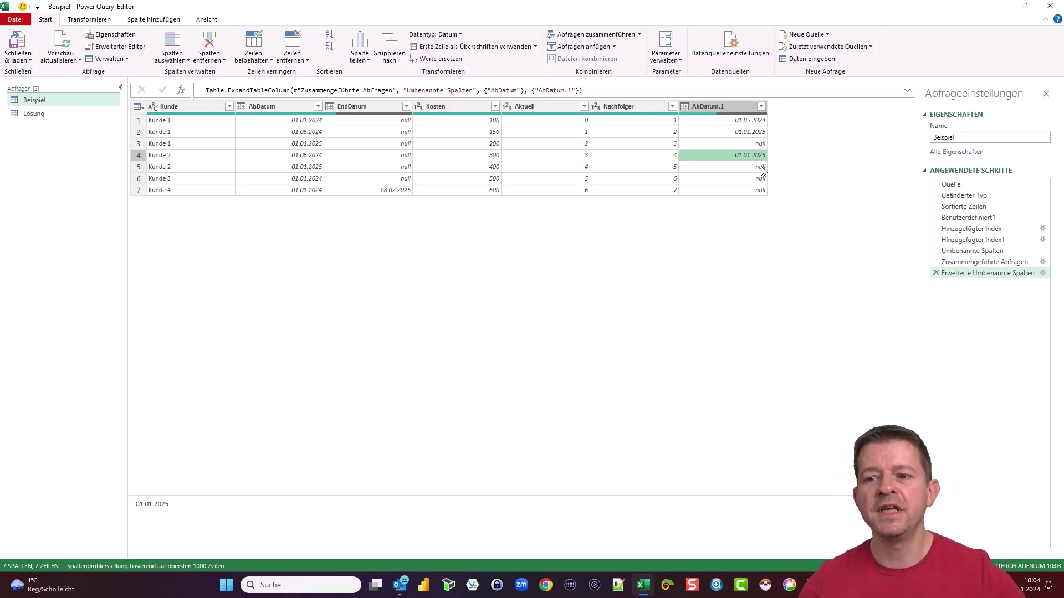
click(146, 22)
Create custom column EnddatumGefüllt starting with 'if EndDatum <> null then EndDatum'
click(70, 47)
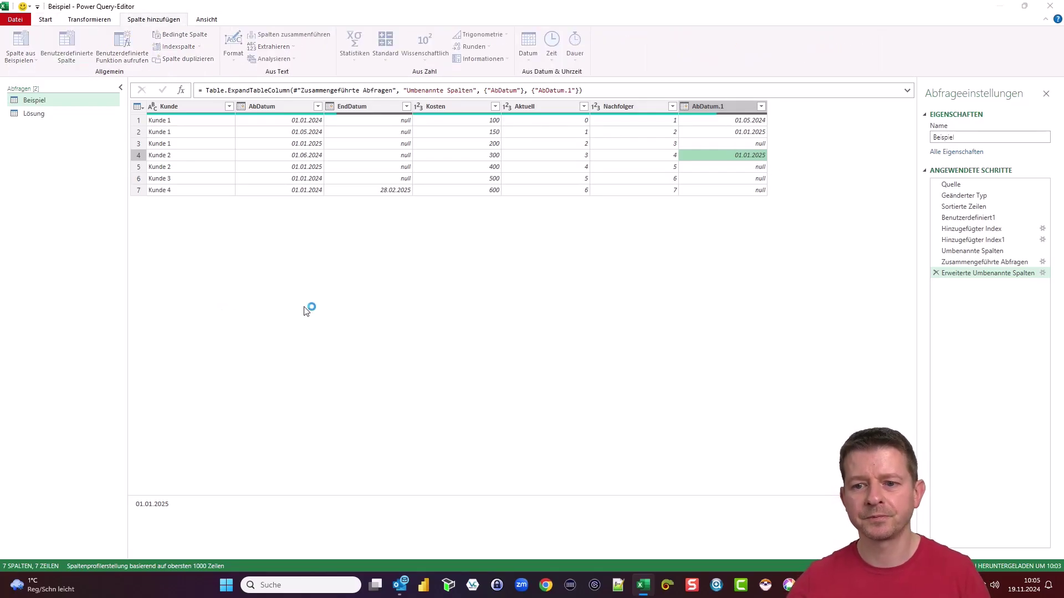
text(Enddatu)
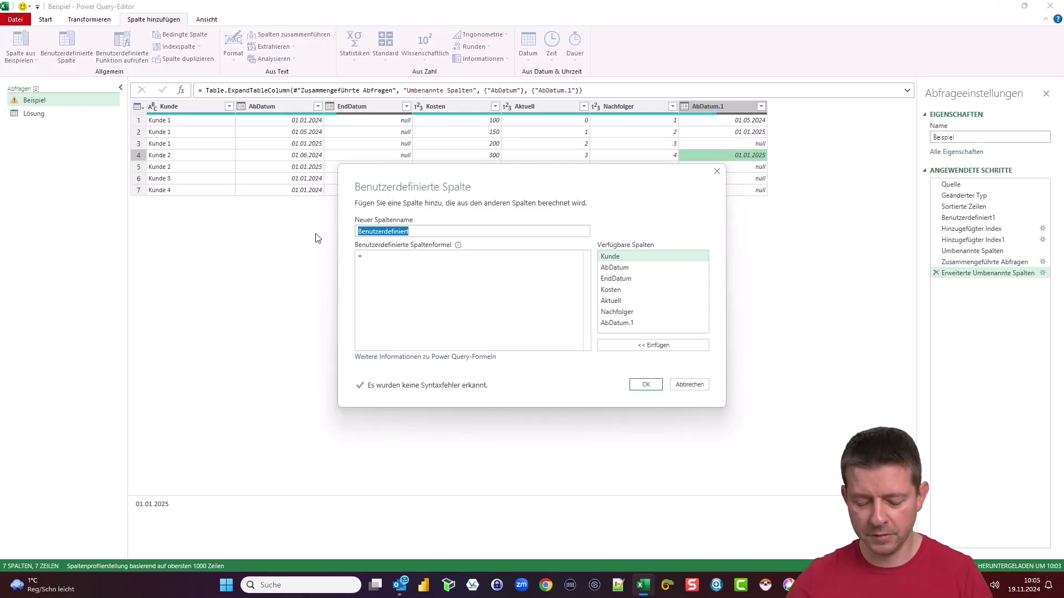
text(mGe)
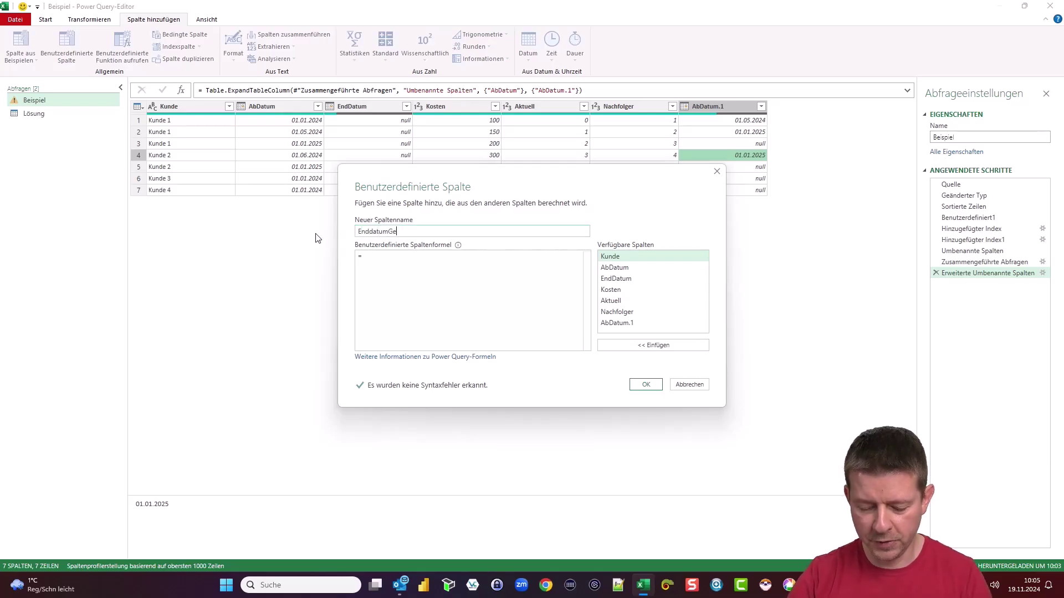
text(füllt)
click(360, 261)
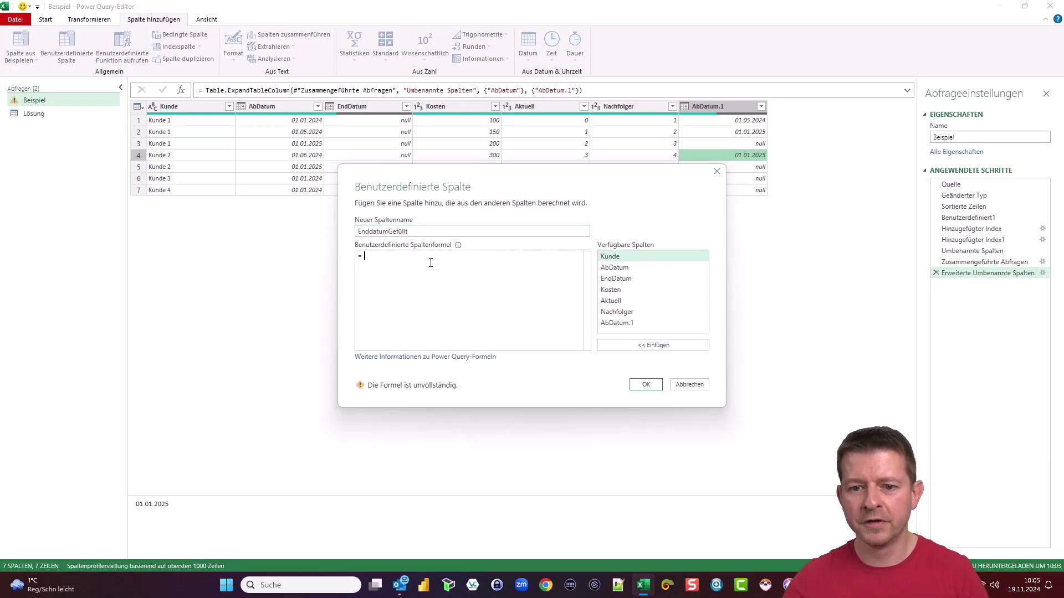
text(if)
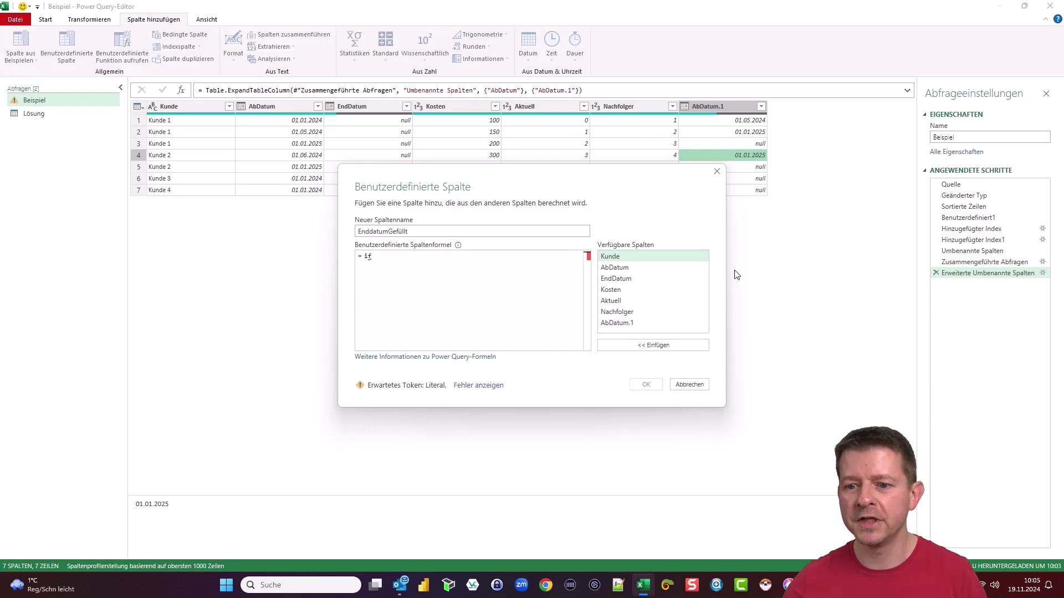
double_click(628, 279)
text(<)
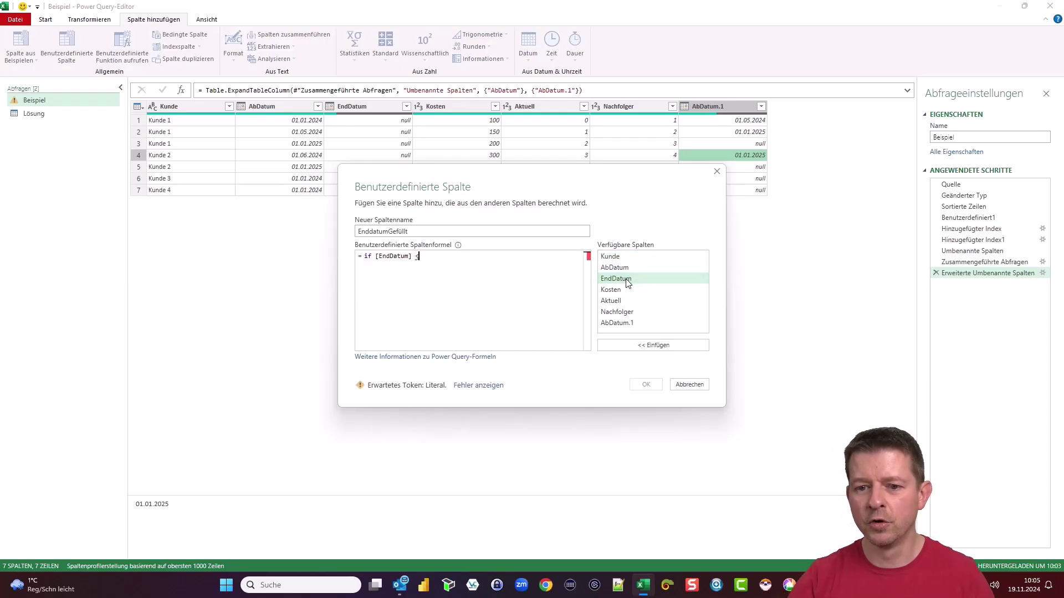
text(> null then)
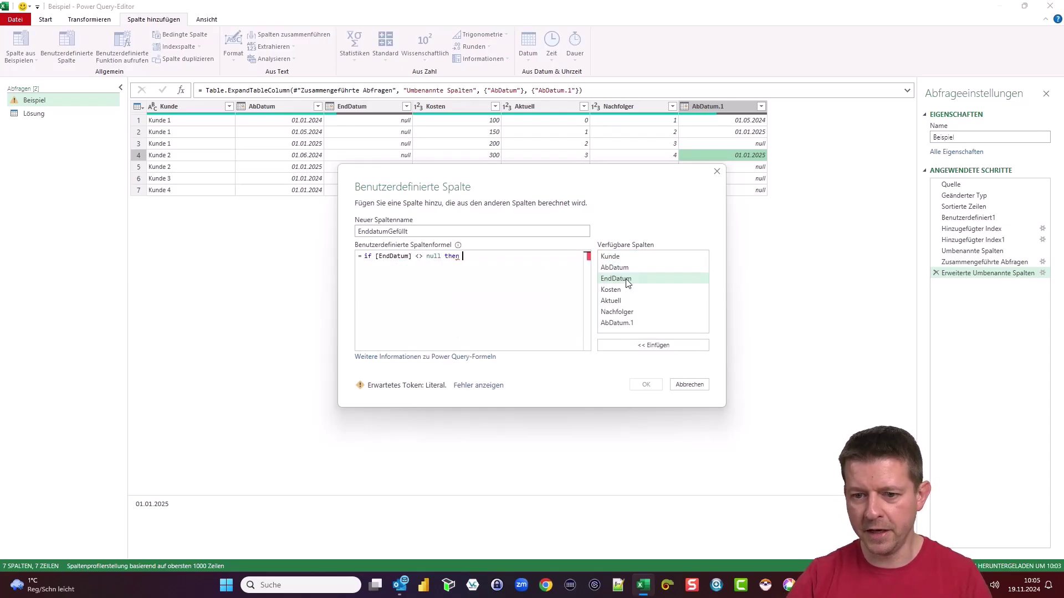
double_click(628, 279)
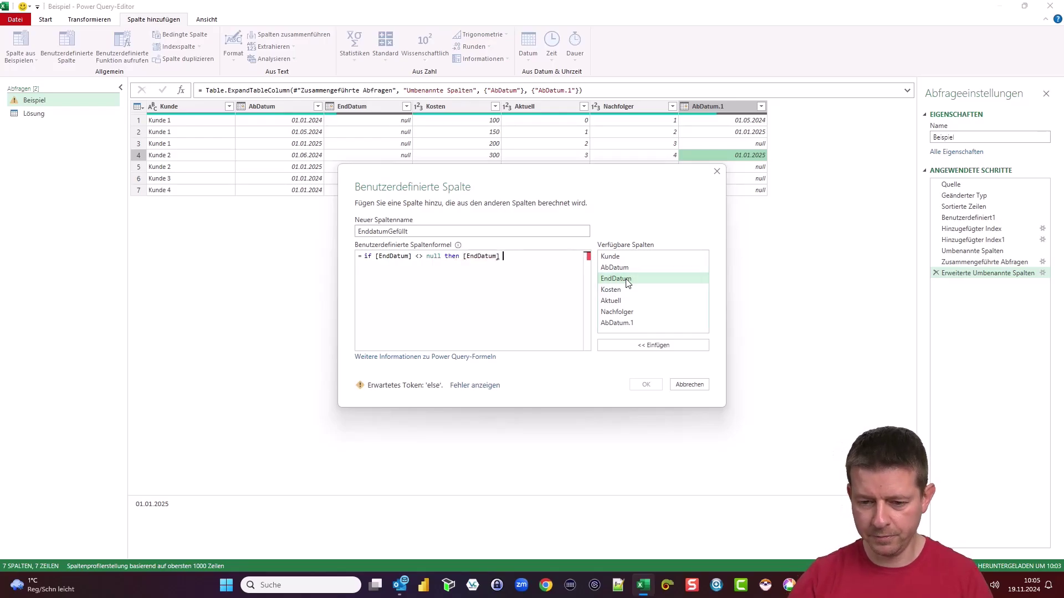
key(BackSpace)
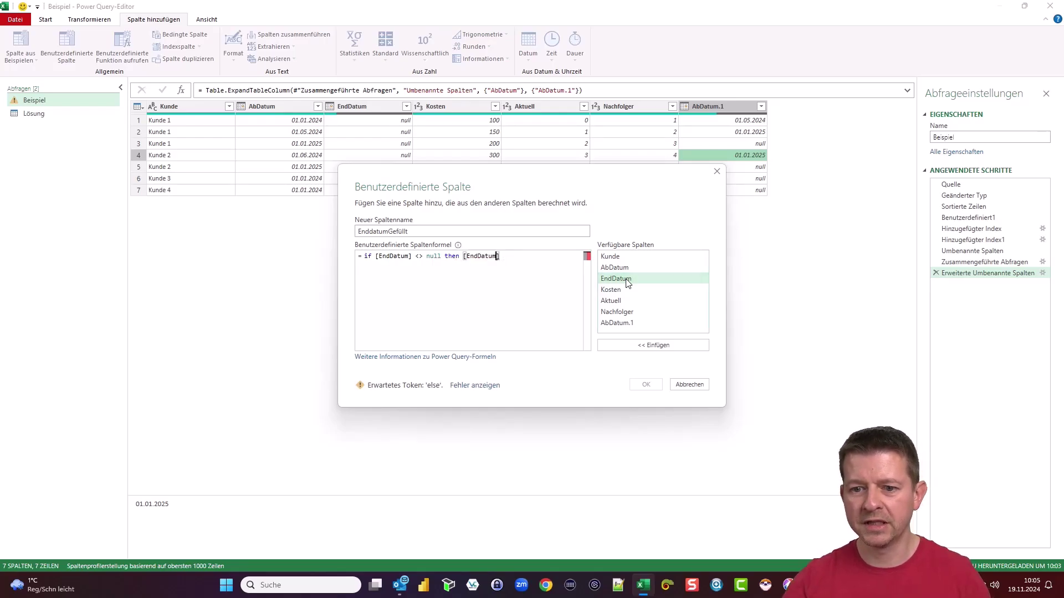
key(Return)
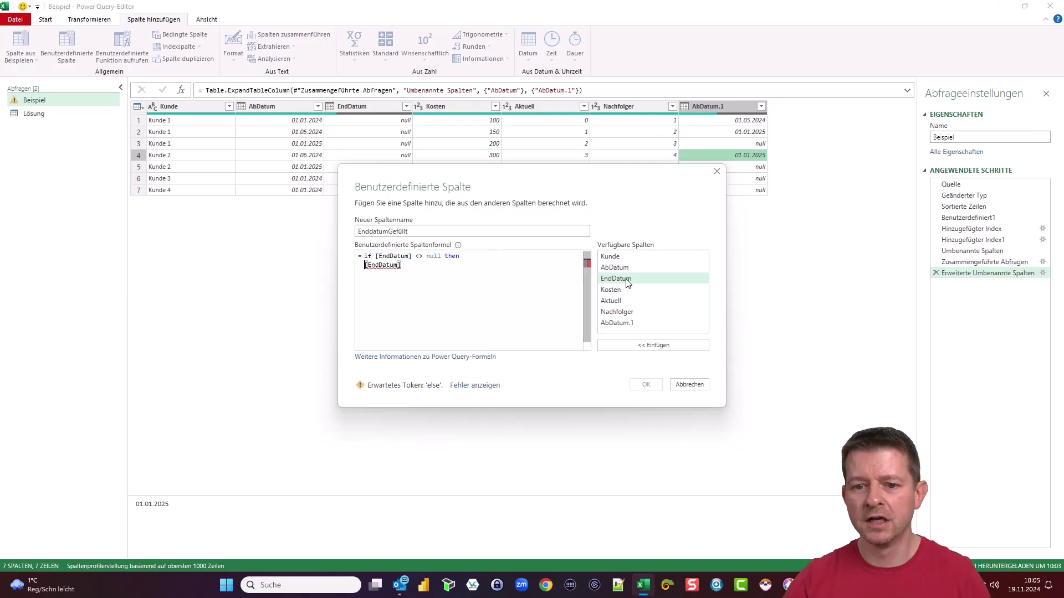
key(Tab)
key(End)
key(Return)
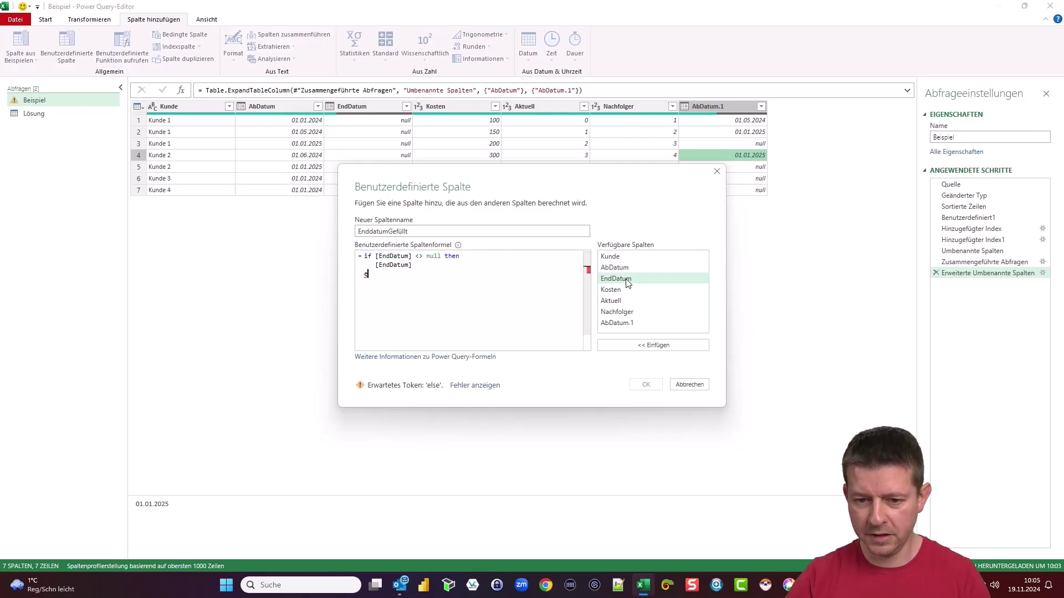
Add the else branch 'if AbDatum.1 <> null then AbDatum.1', followed by another else
text(else)
key(Return)
key(Tab)
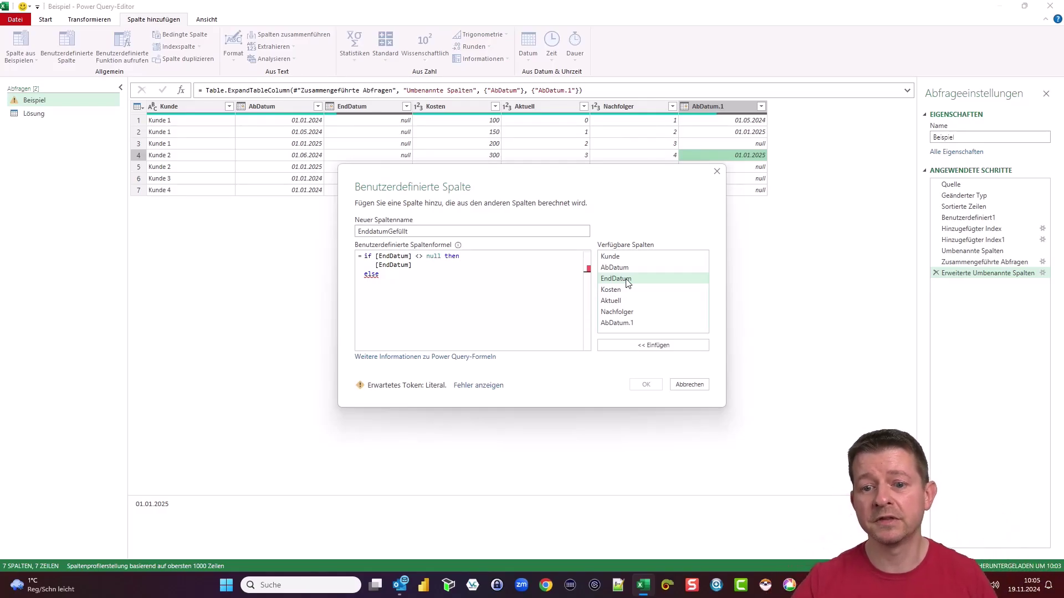
text(if)
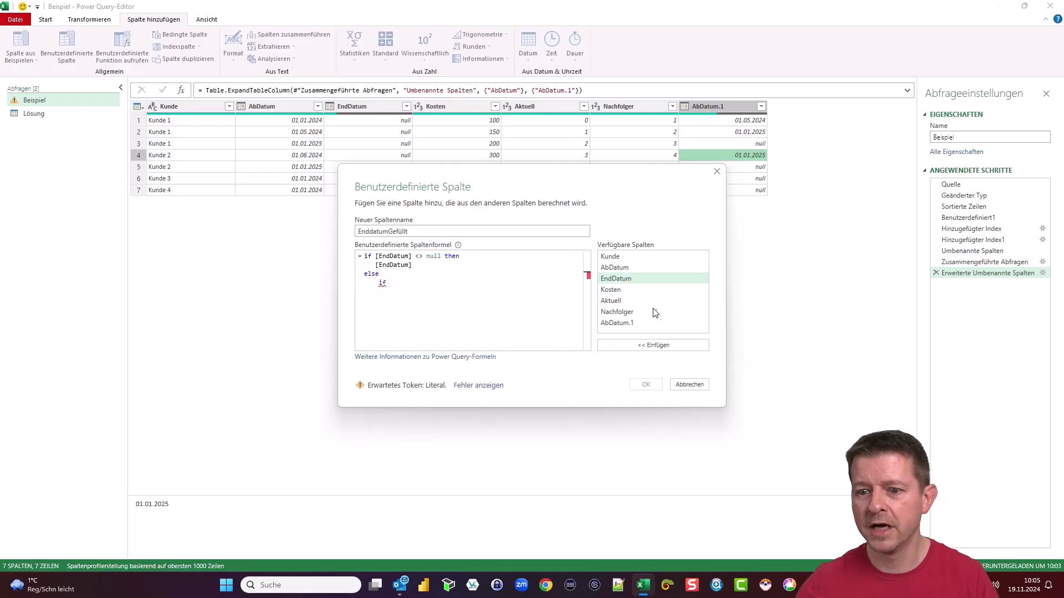
double_click(621, 324)
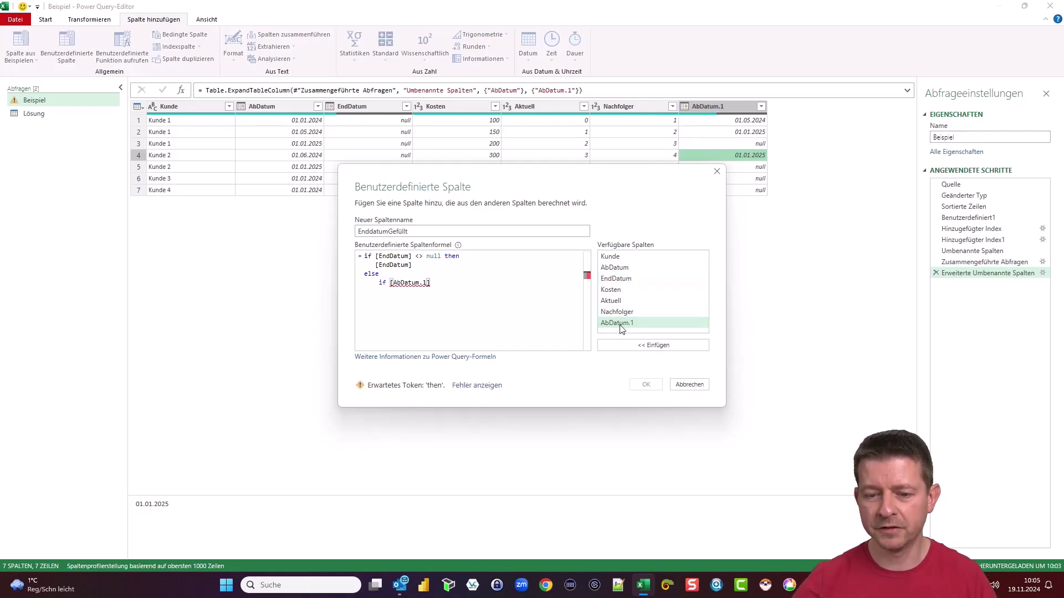
text(<> null)
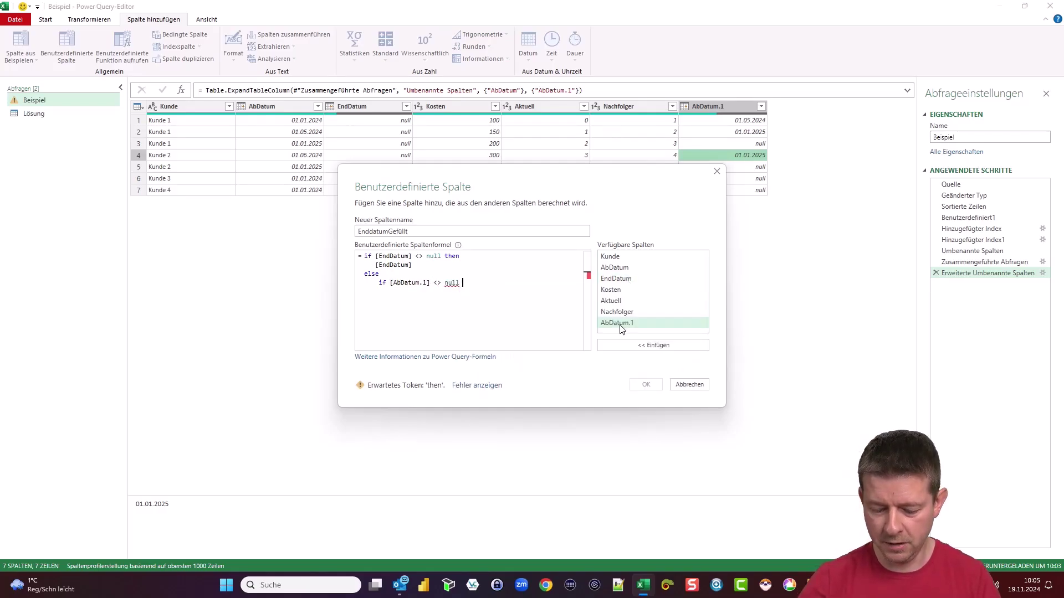
text( then)
key(Return)
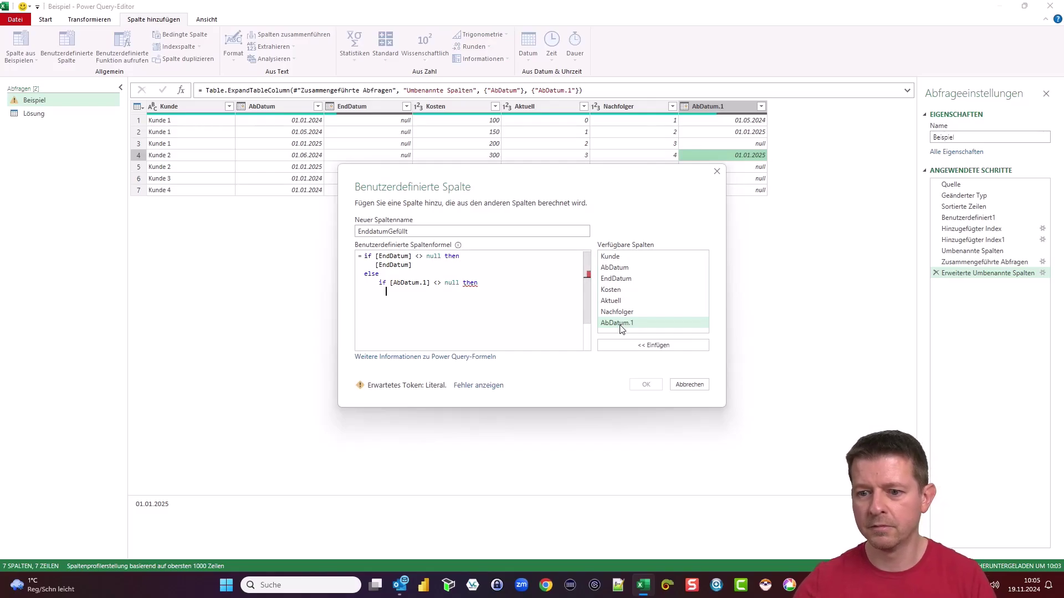
double_click(621, 324)
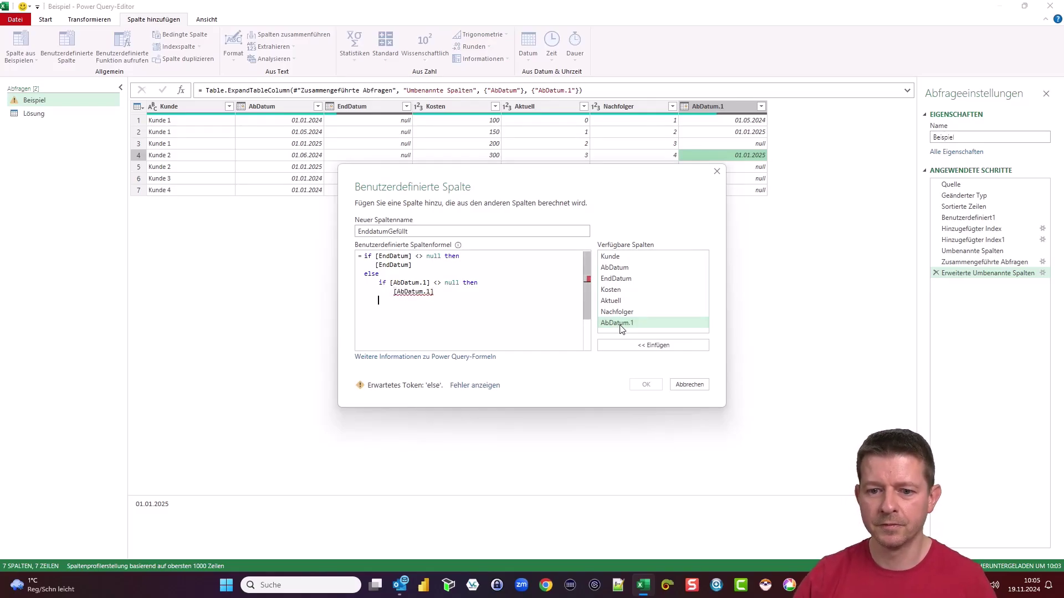
key(Return)
text(else)
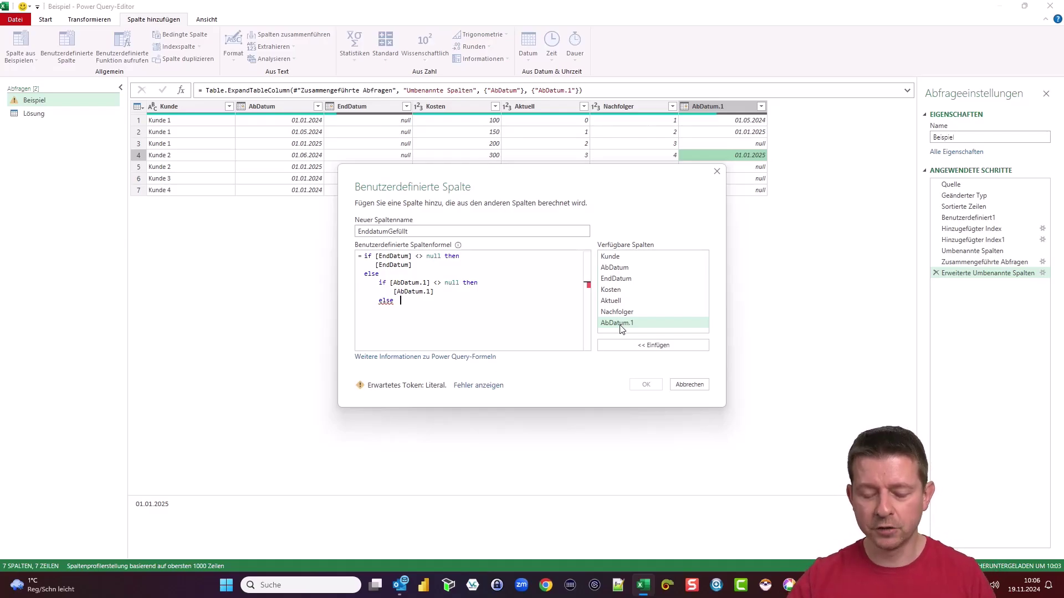
Set the EnddatumGefüllt else-fallback to Date.AddYear(Date.From(DateTime.LocalNow()), 1) and submit the column
text(DateTime)
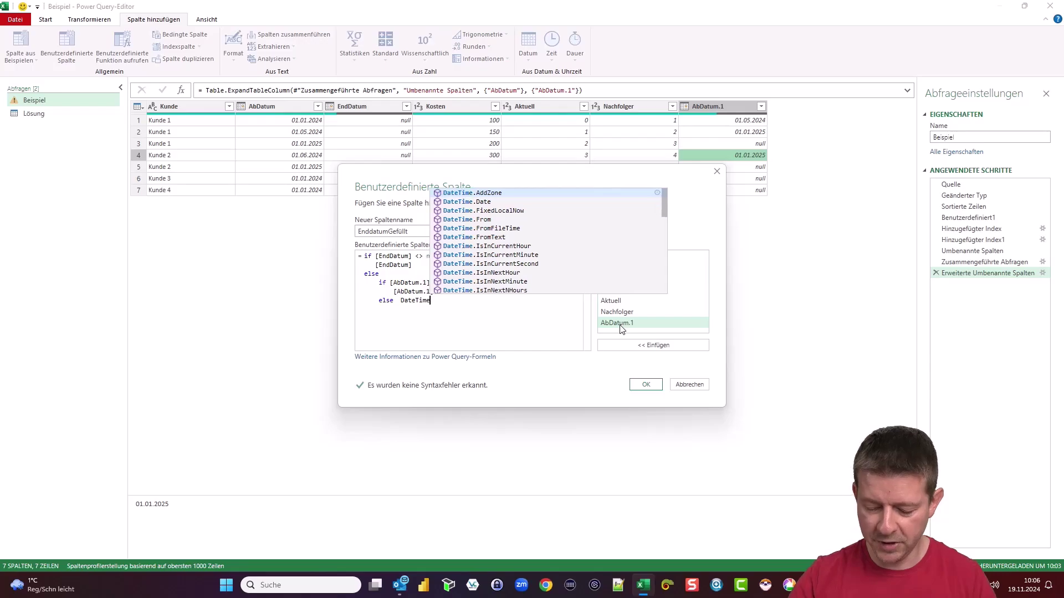
text(.LocalNo)
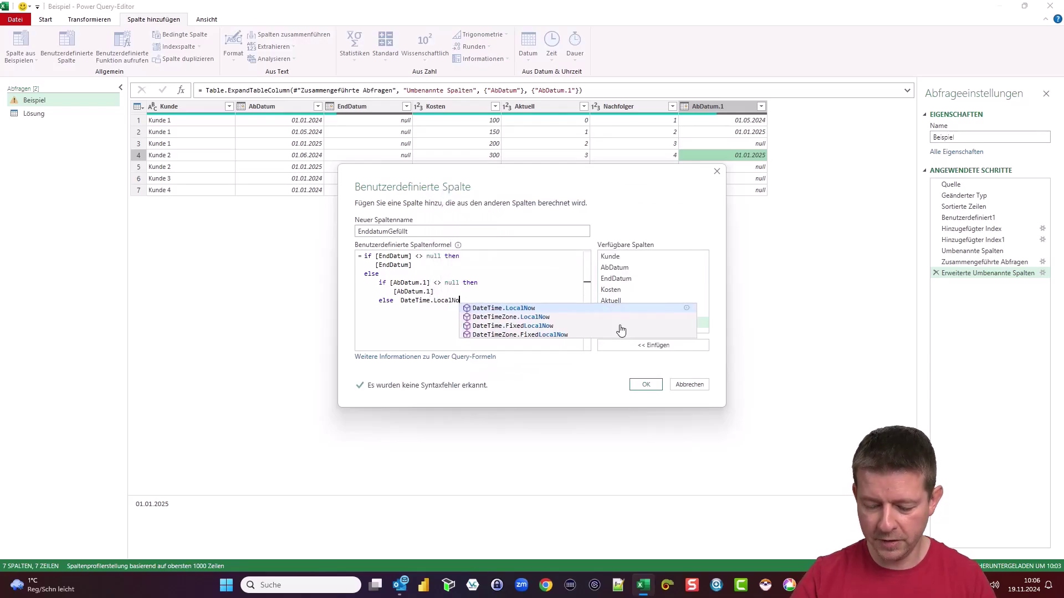
text(())
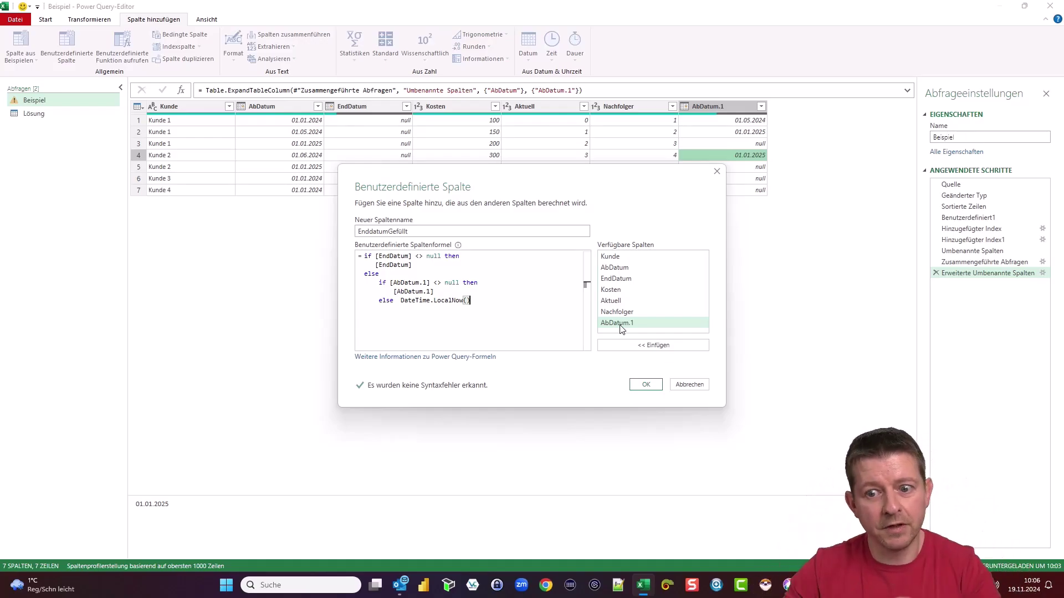
key(Left)
key(Left)
key(Left)
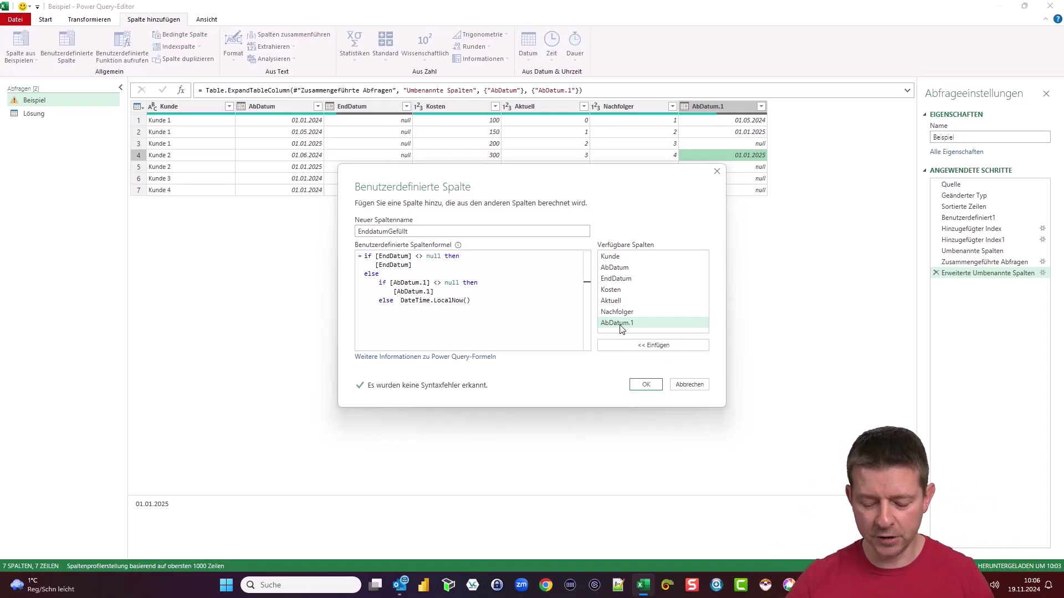
key(space)
key(Left)
text(Date)
text(.From)
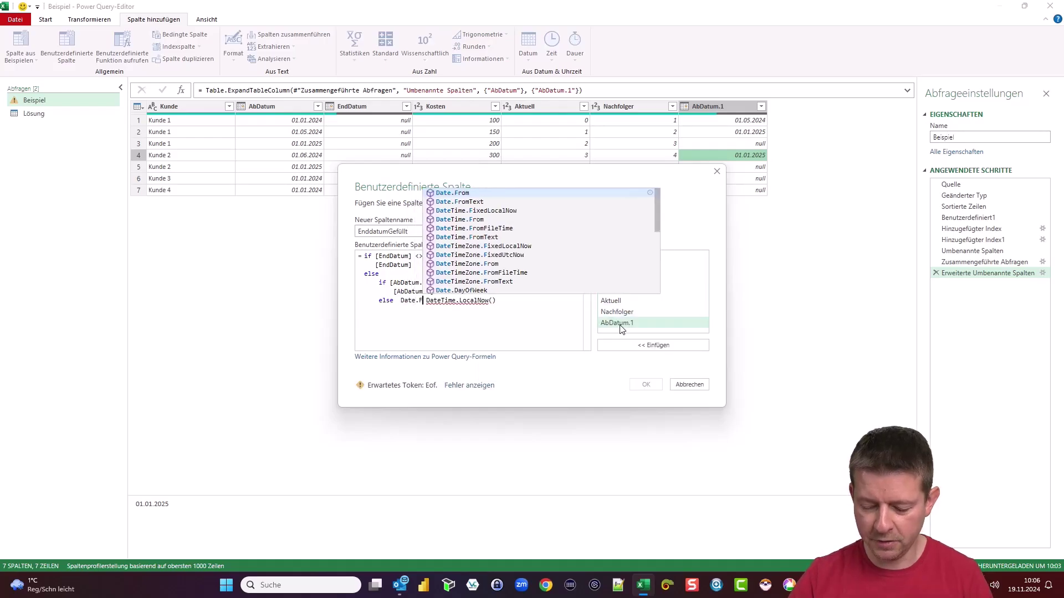
text(()
key(End)
text())
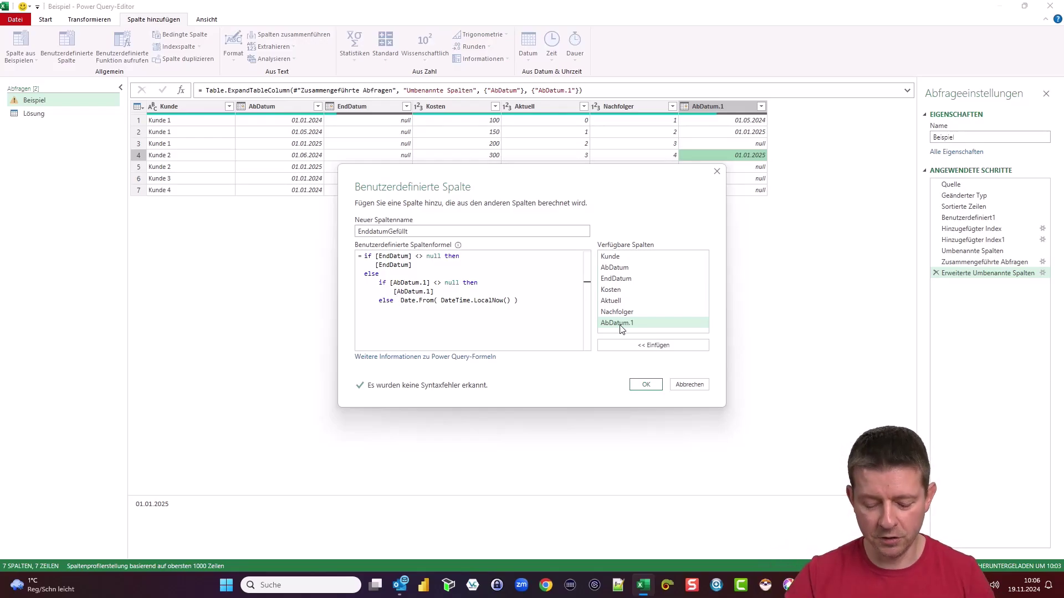
text(Date)
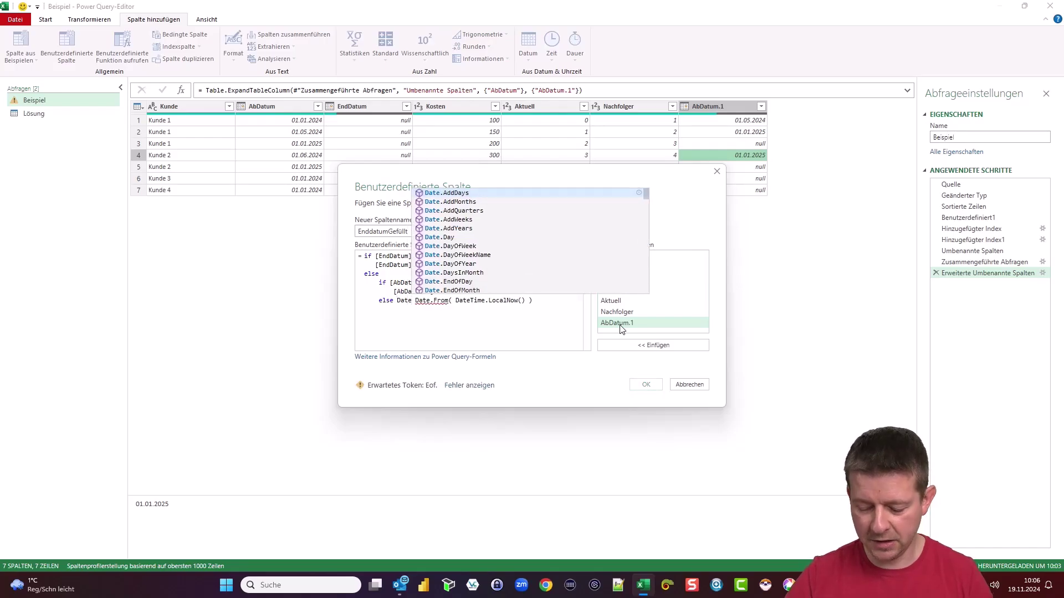
text(.Add)
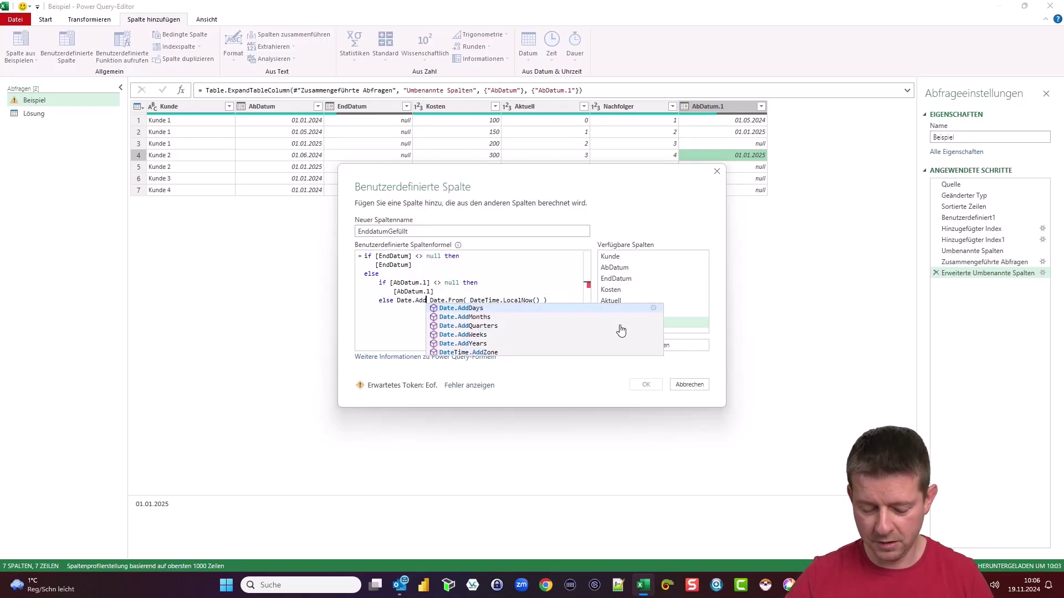
text(Year()
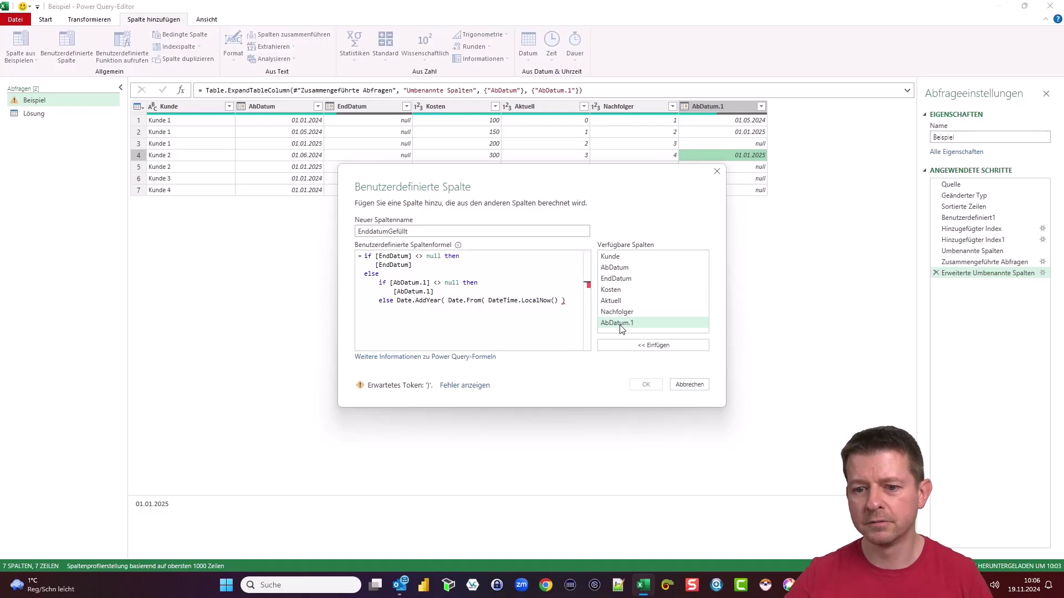
text())
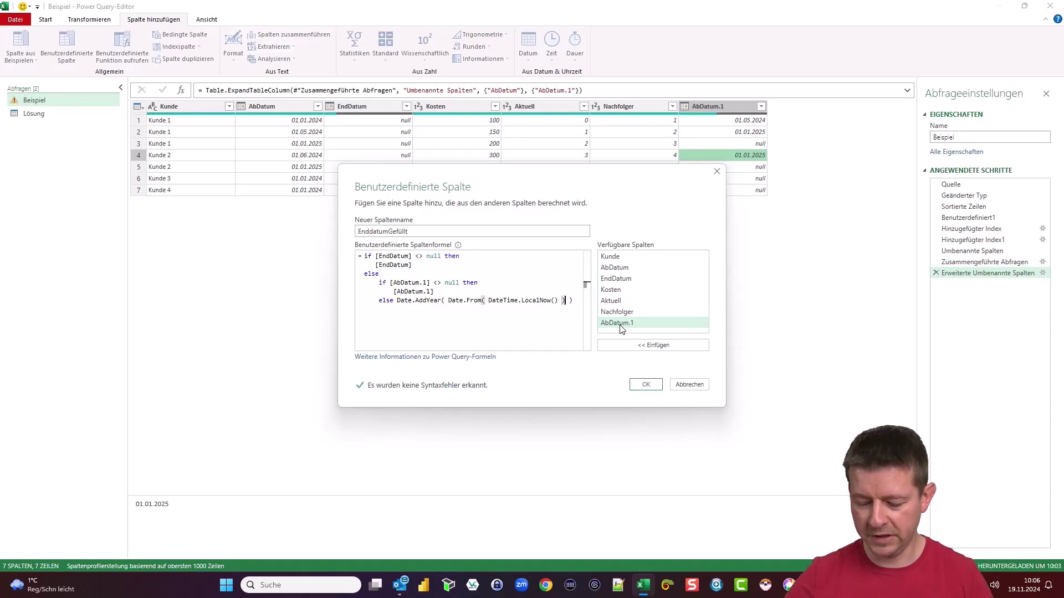
text(, 1)
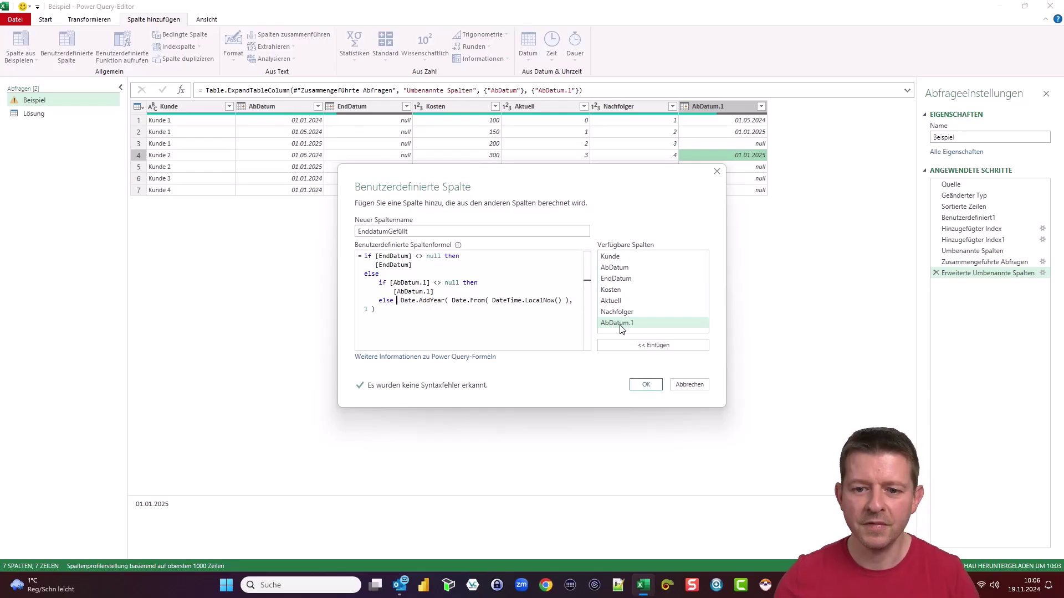
click(642, 383)
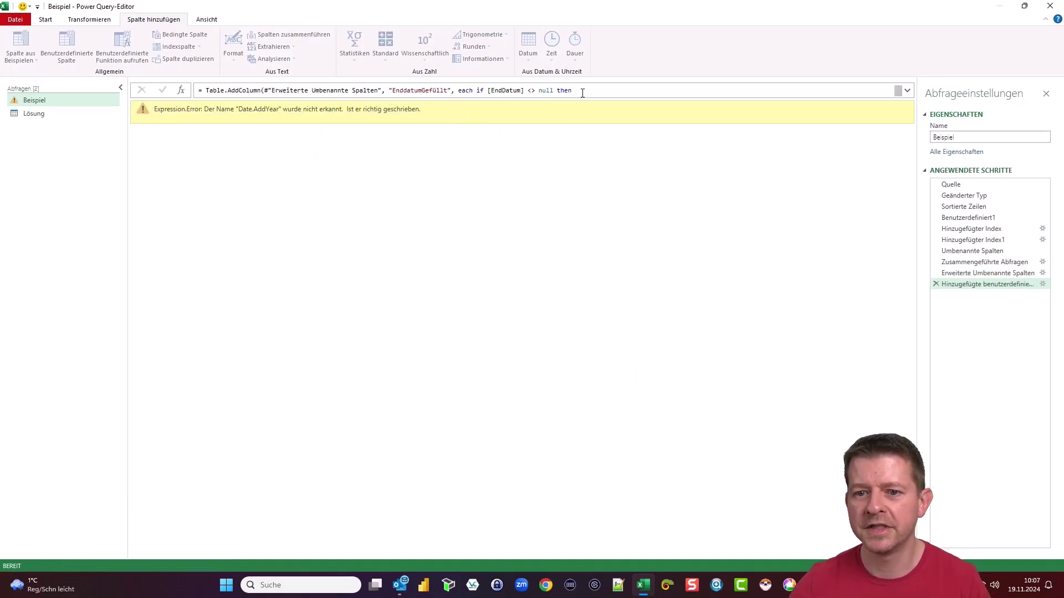
Fix Date.AddYear to Date.AddYears in the step formula, check row 5's filled date, and reopen the column settings
click(908, 91)
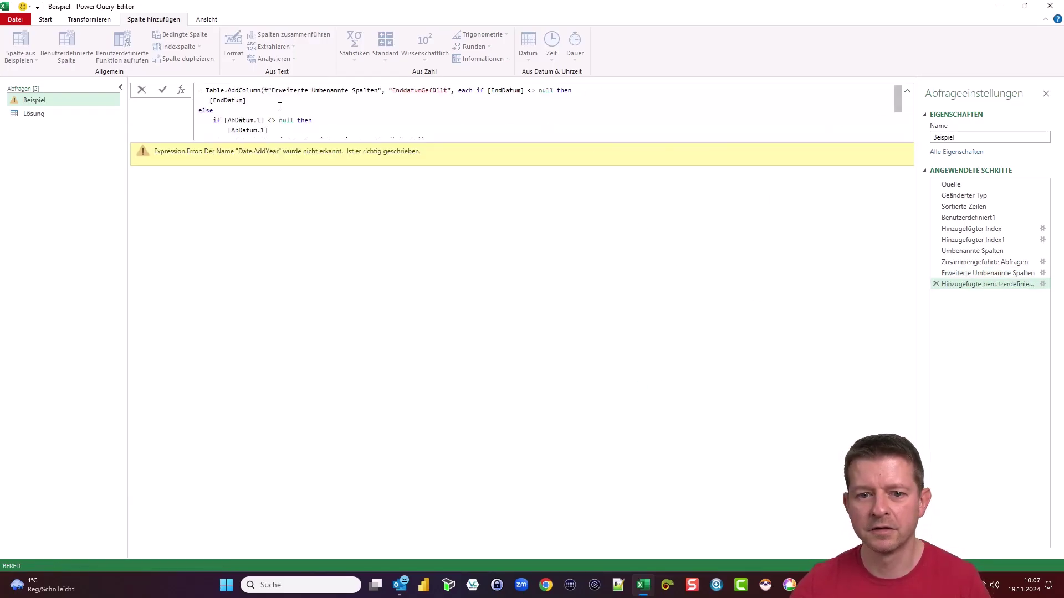
scroll(280, 107, down, 1)
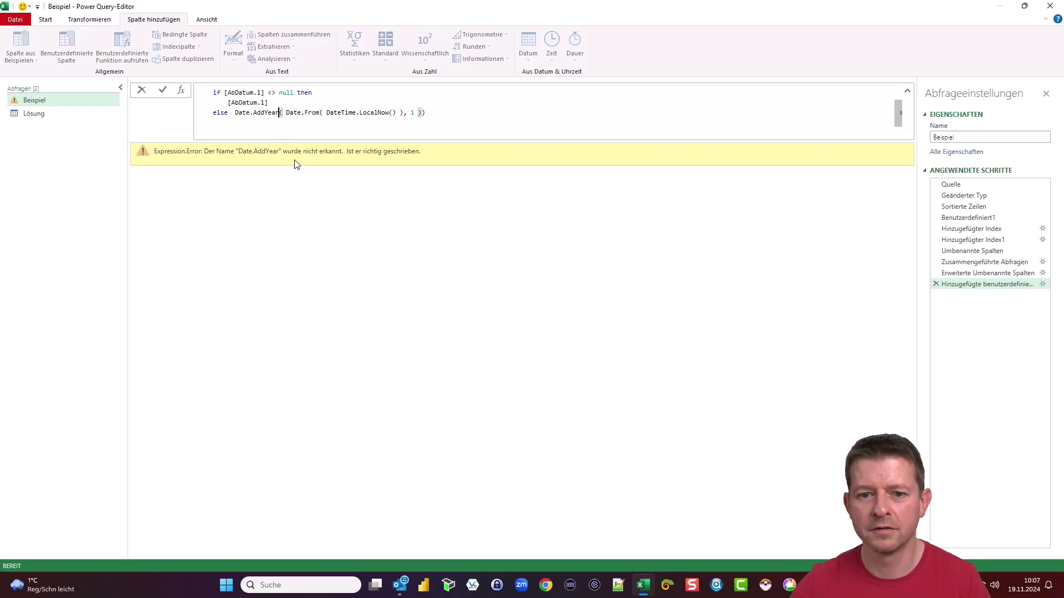
text(s)
key(Return)
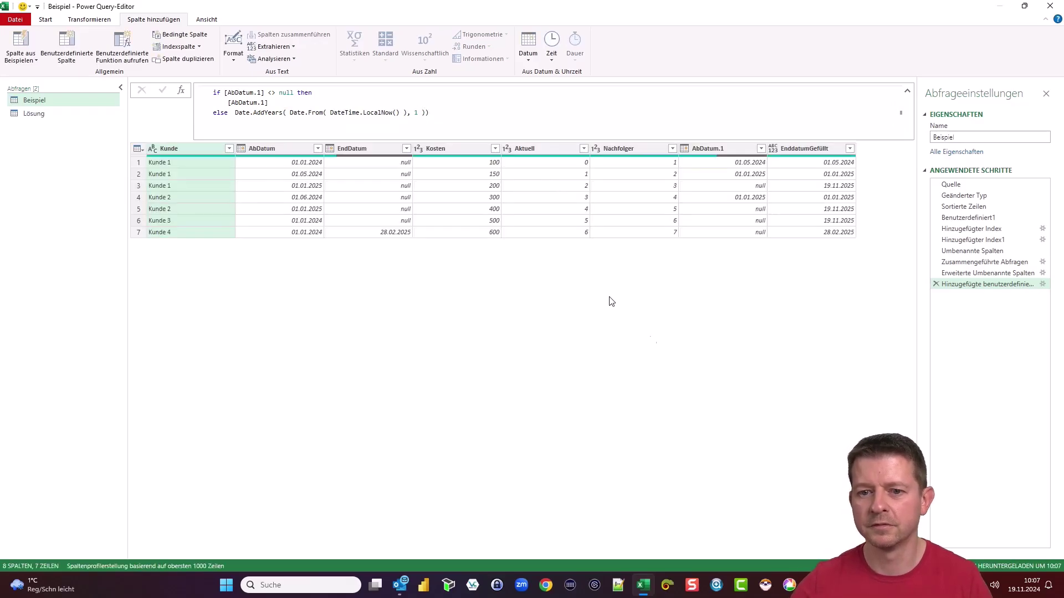
click(828, 209)
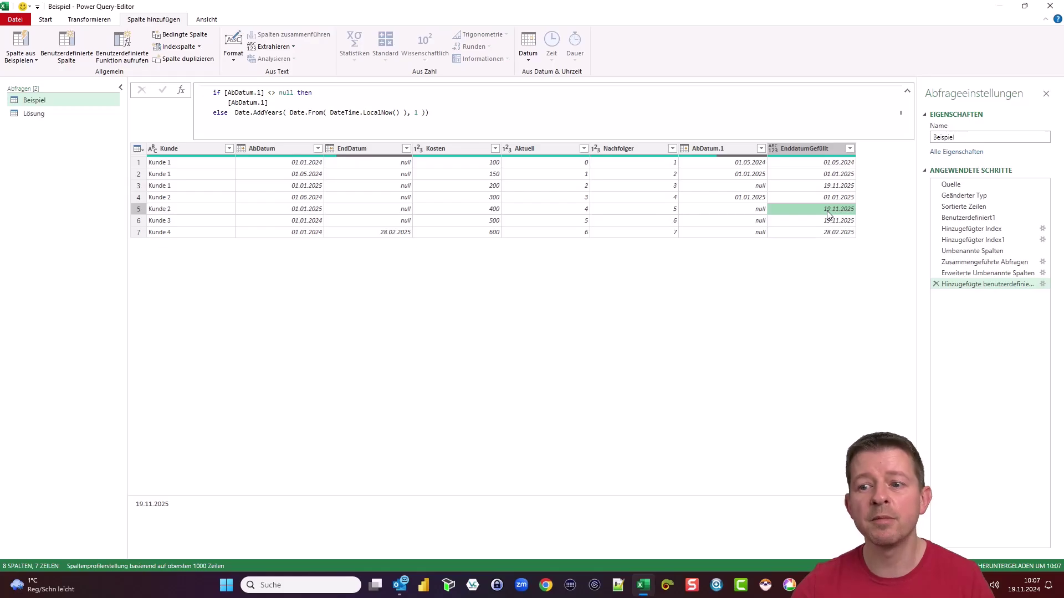
click(1043, 285)
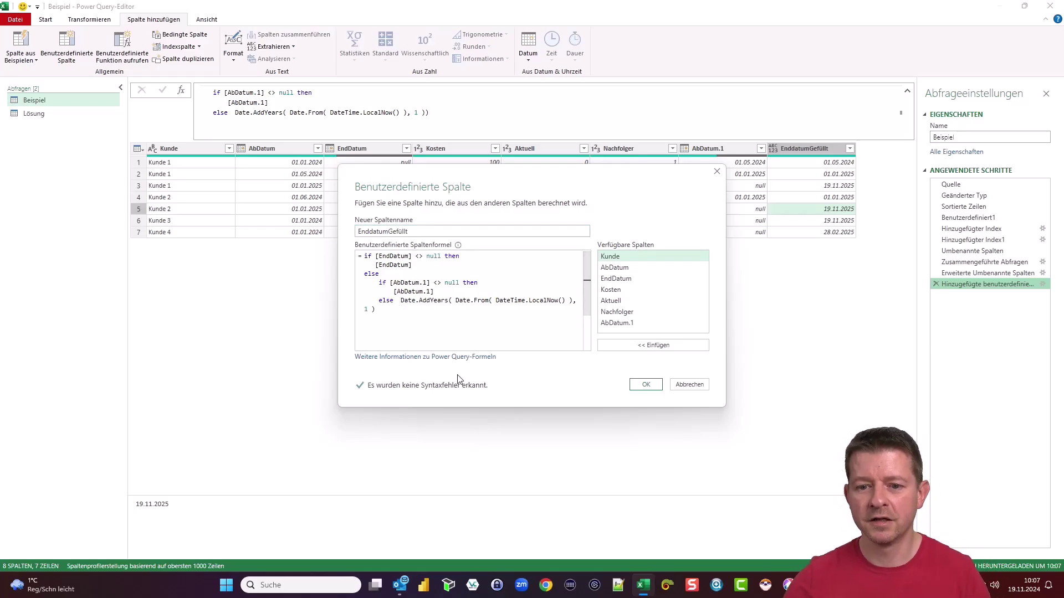
Wrap the fallback in Date.EndOfYear so dateless rows show 31.12.2025, and apply it
text(Date)
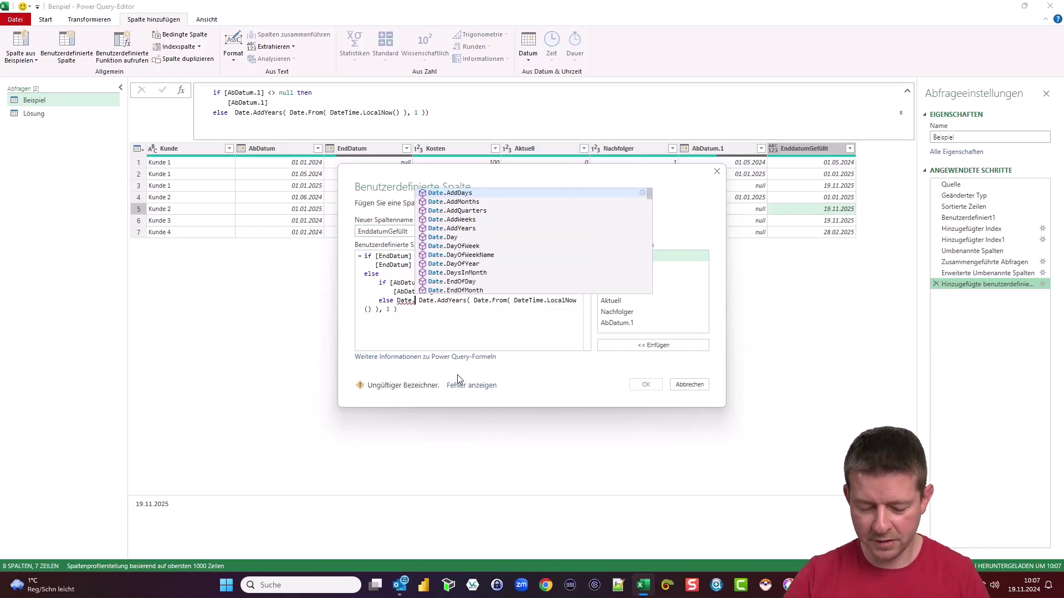
text(.EndOf)
text(Year)
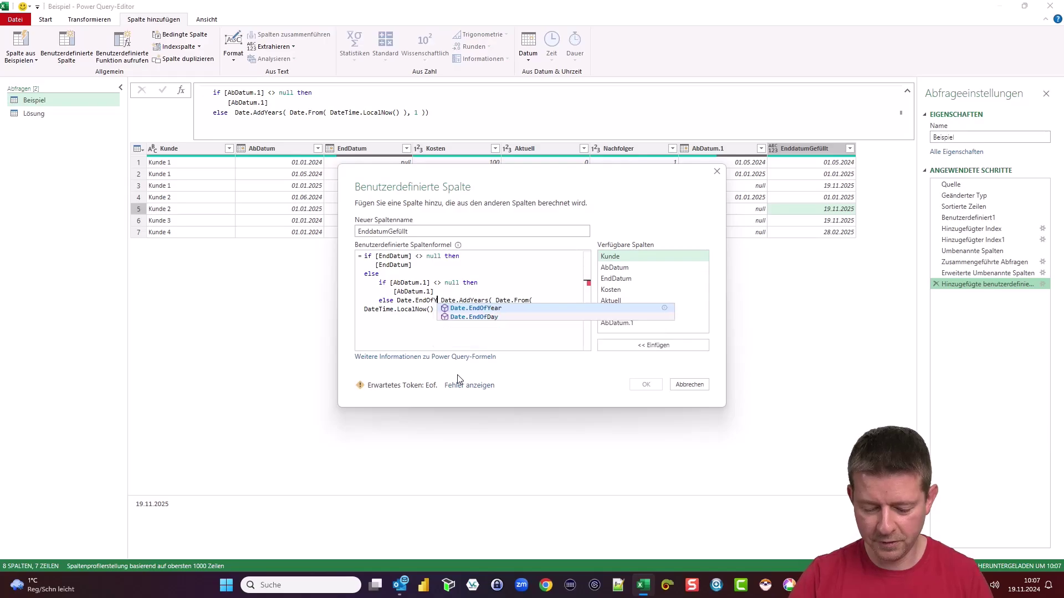
text(()
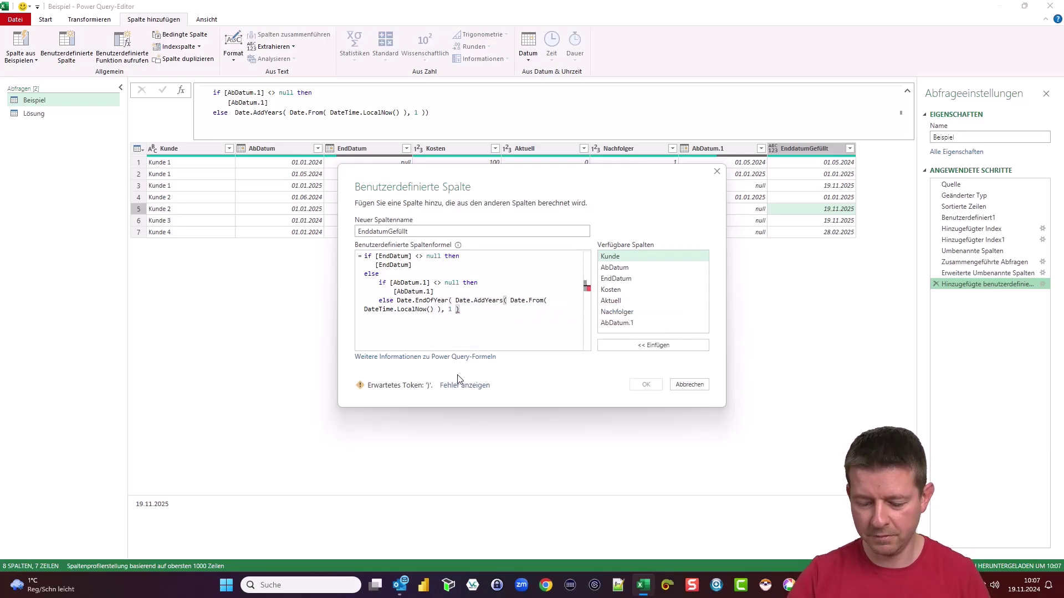
text())
click(649, 386)
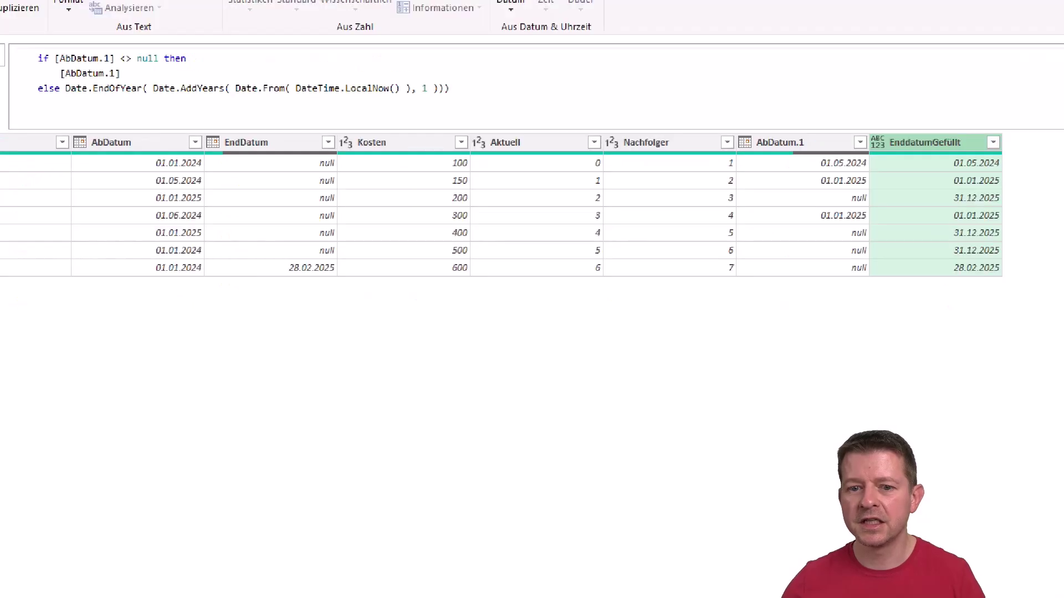
Set the EnddatumGefüllt column's data type to Datum (date)
drag(122, 154, 184, 275)
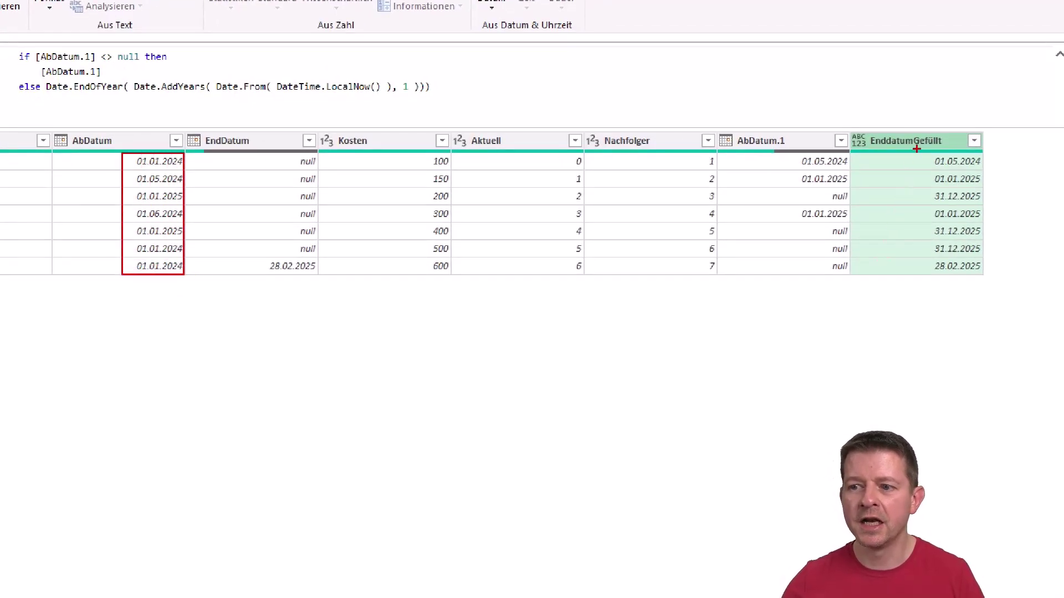
drag(917, 149, 993, 280)
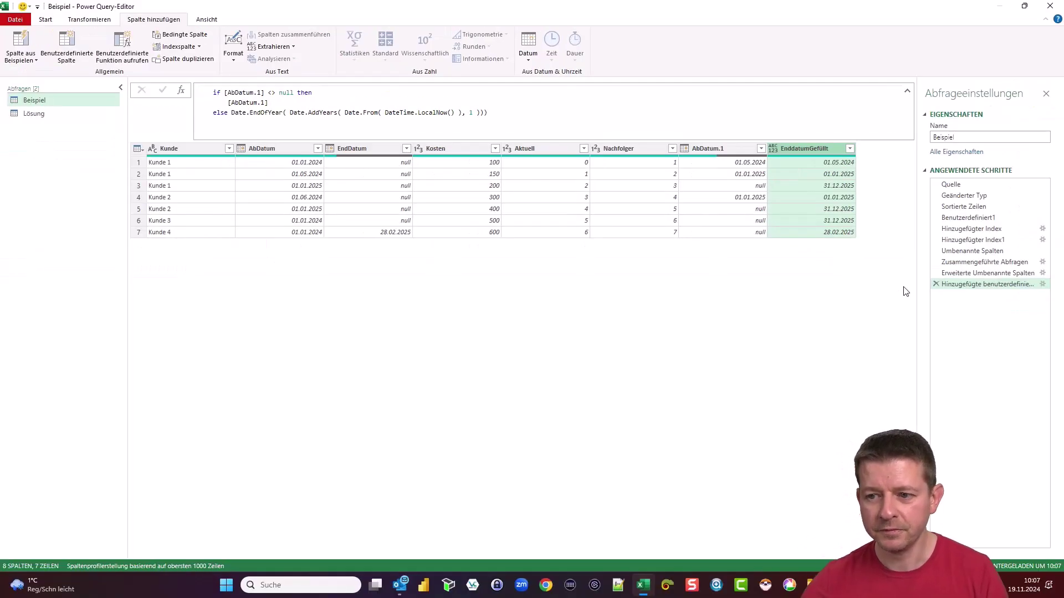
click(773, 149)
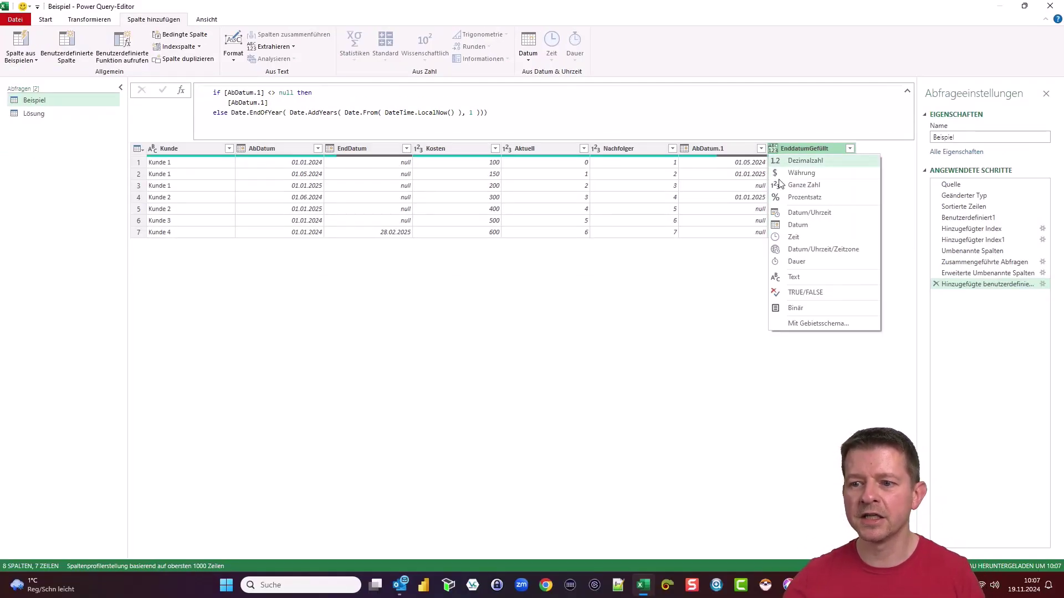
click(793, 223)
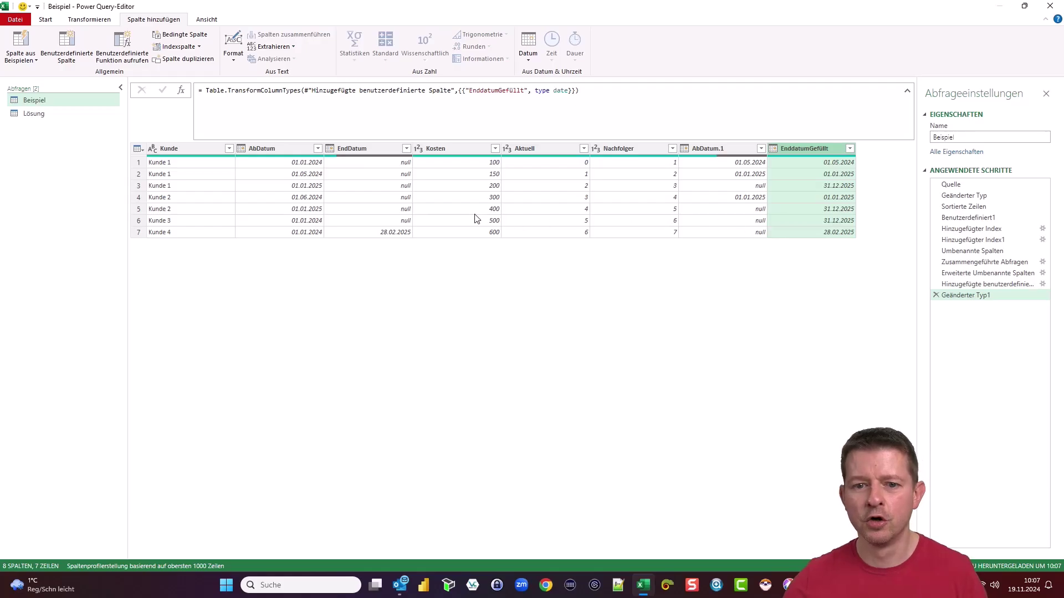
Keep only Kunde, AbDatum, Kosten and EnddatumGefüllt using Andere Spalten entfernen
click(198, 150)
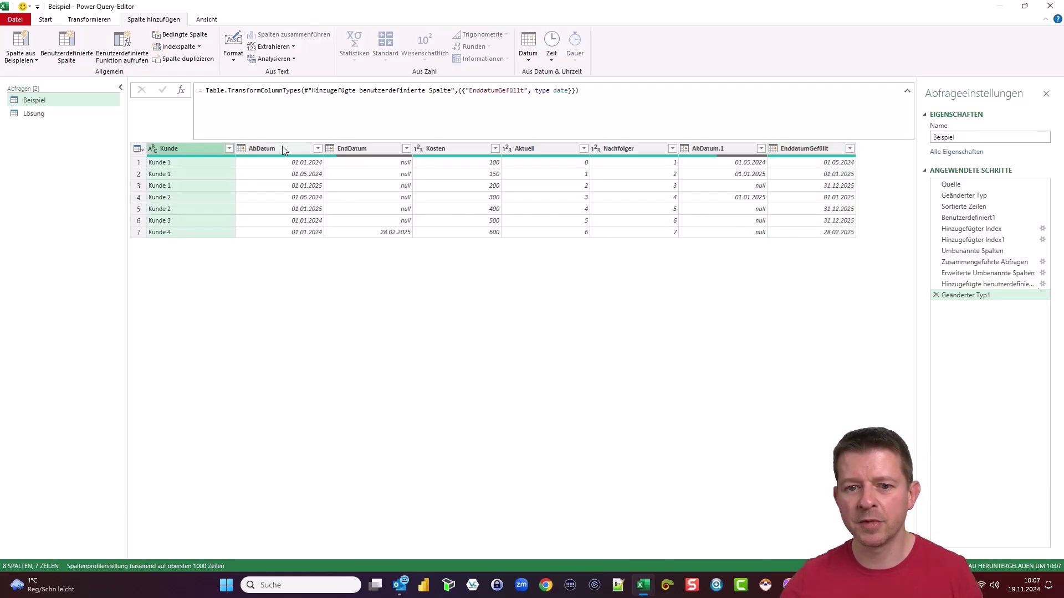
ctrl+click(282, 150)
ctrl+click(444, 148)
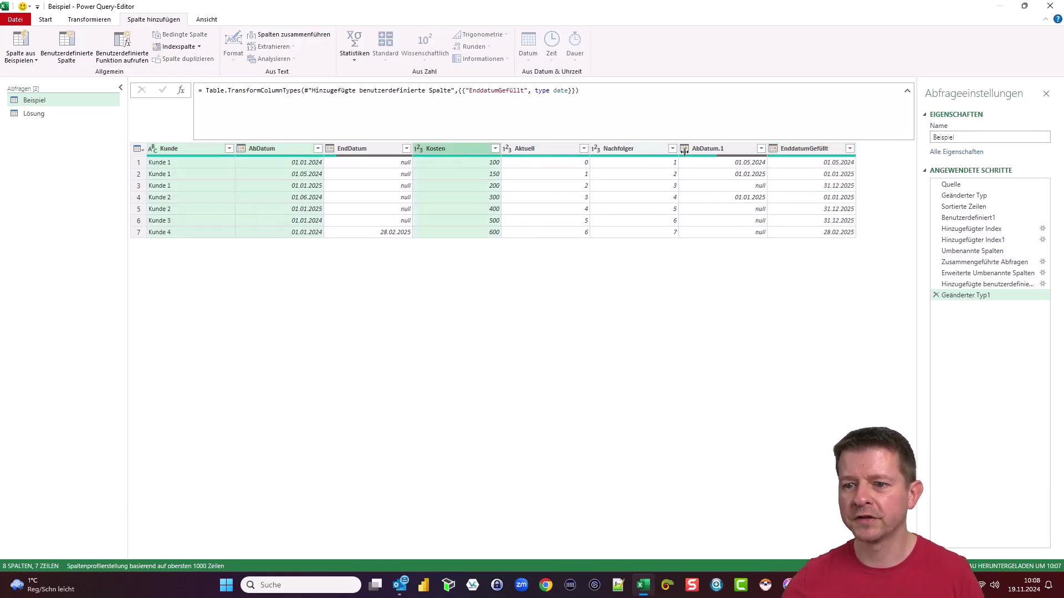
ctrl+click(804, 148)
right_click(804, 148)
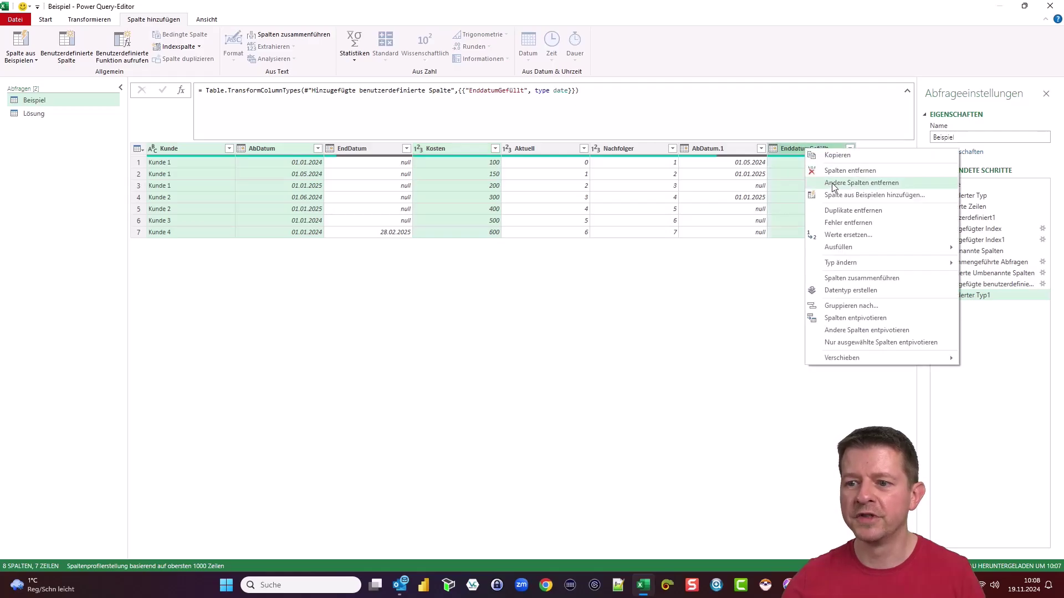
click(834, 188)
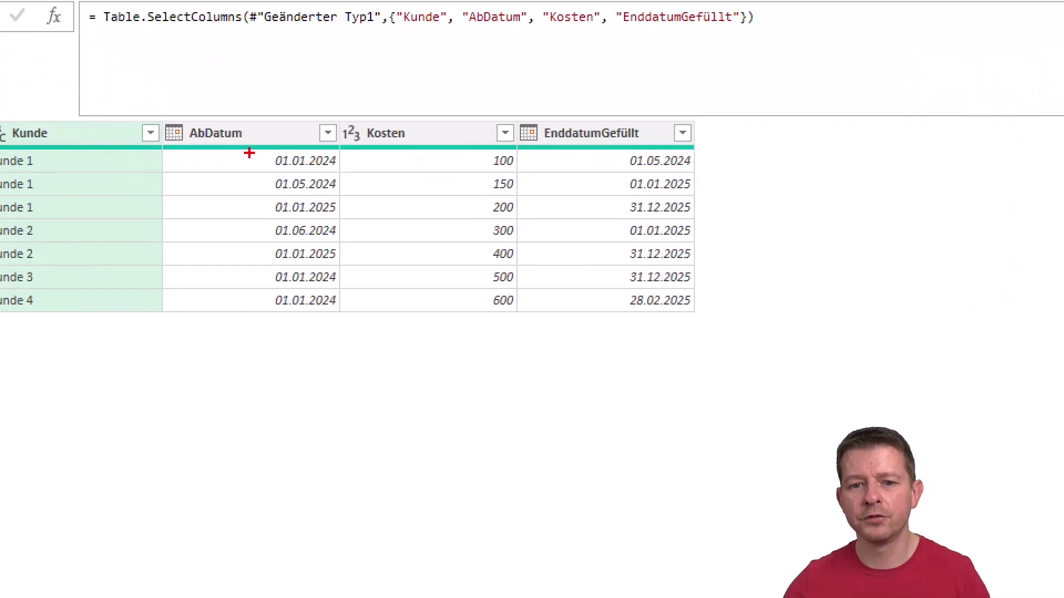
drag(256, 149, 352, 172)
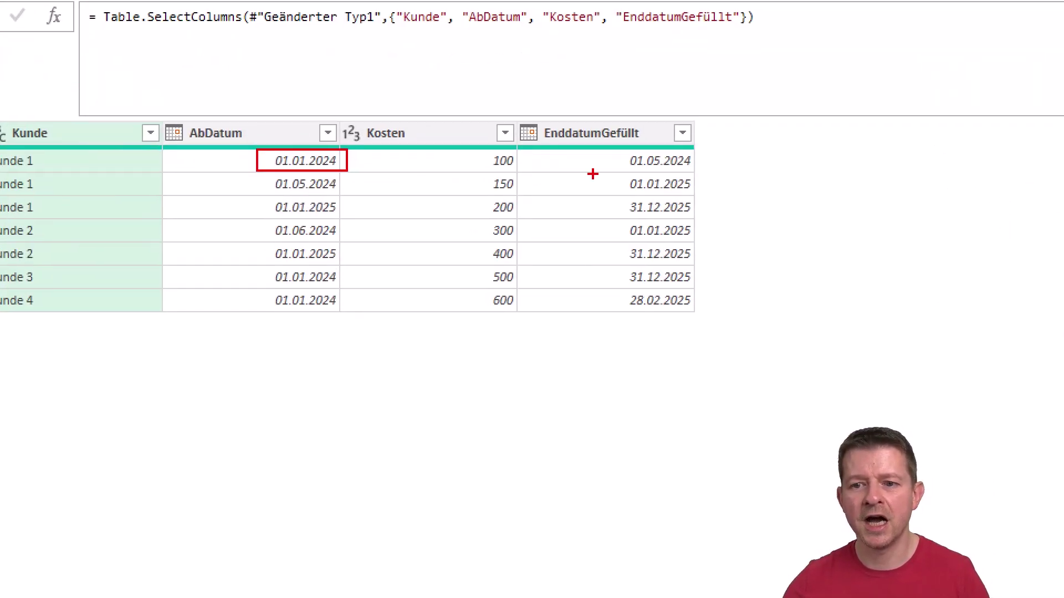
drag(618, 149, 700, 172)
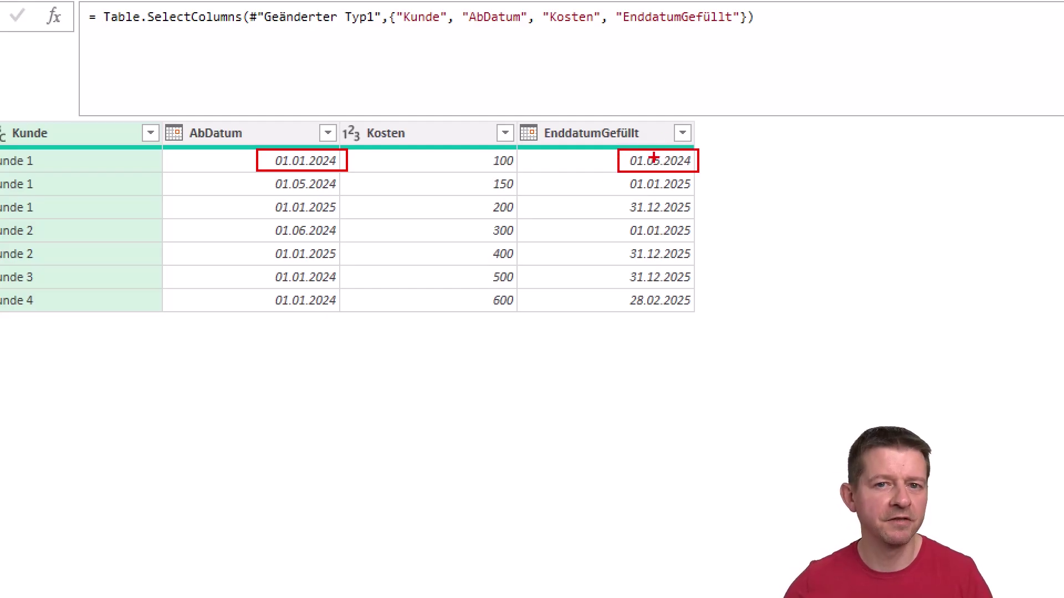
key(Escape)
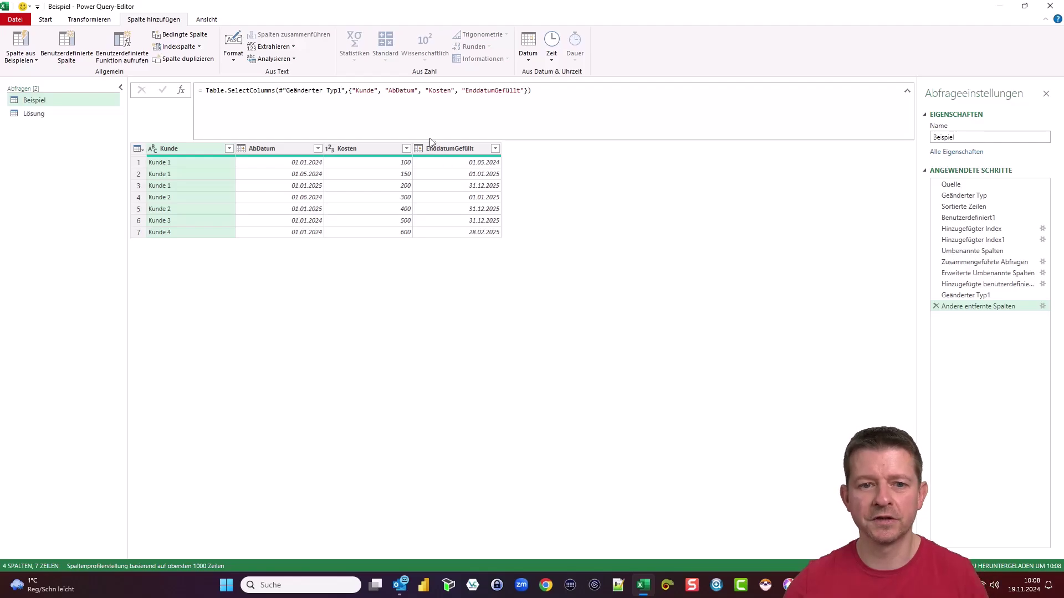
Start a custom column named Datum with formula {[AbDatum]..[EnddatumGefüllt]}
click(67, 47)
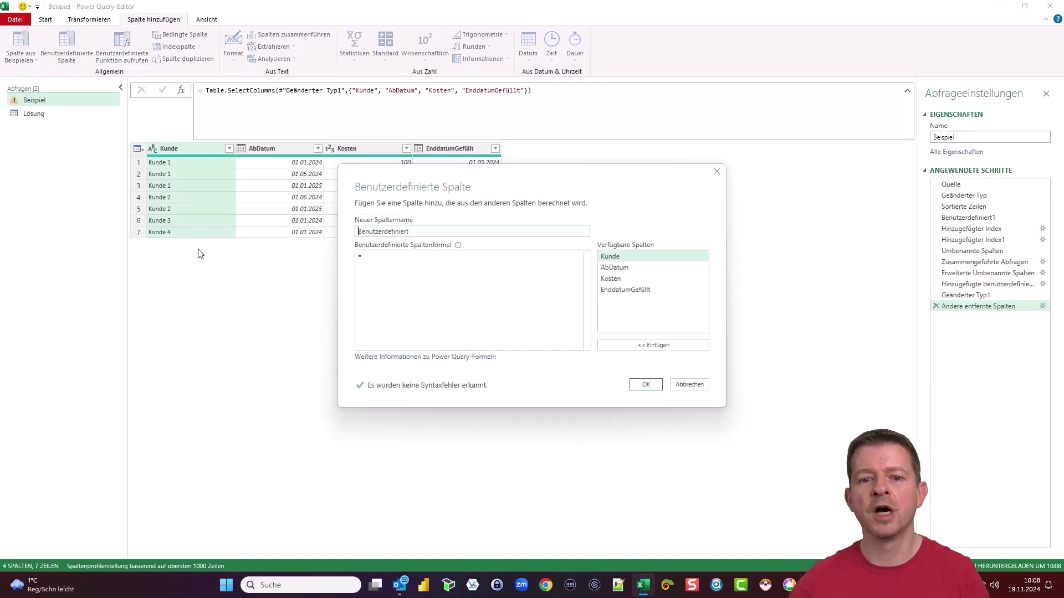
text(Datum)
click(374, 297)
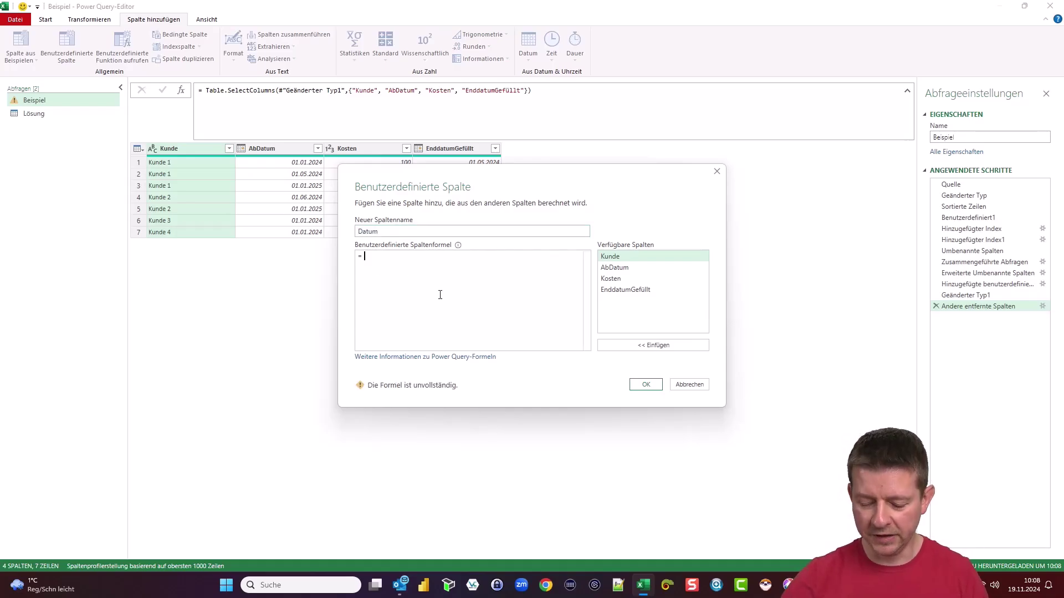
text({)
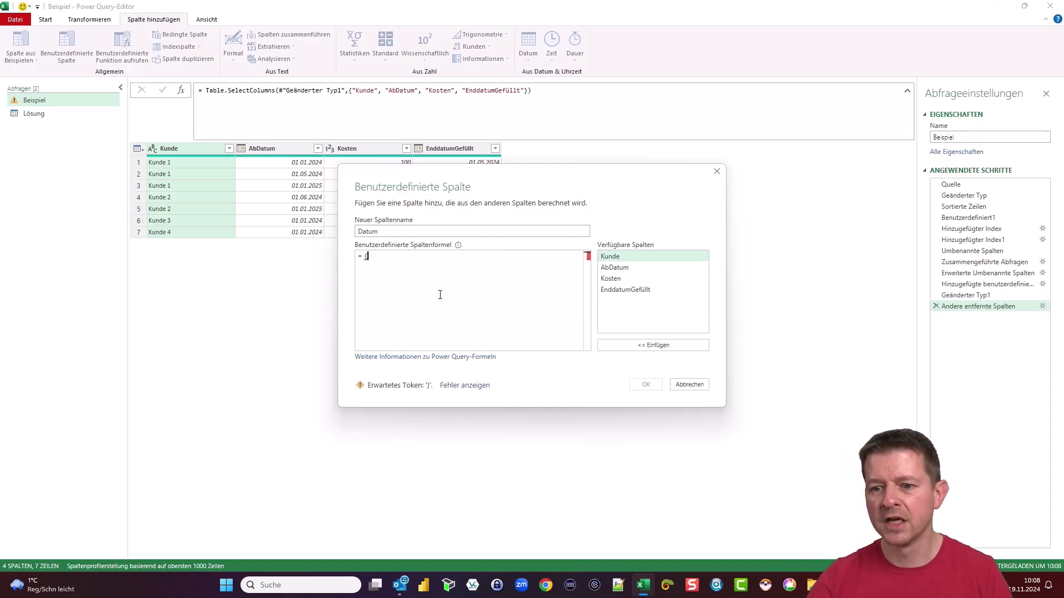
double_click(615, 267)
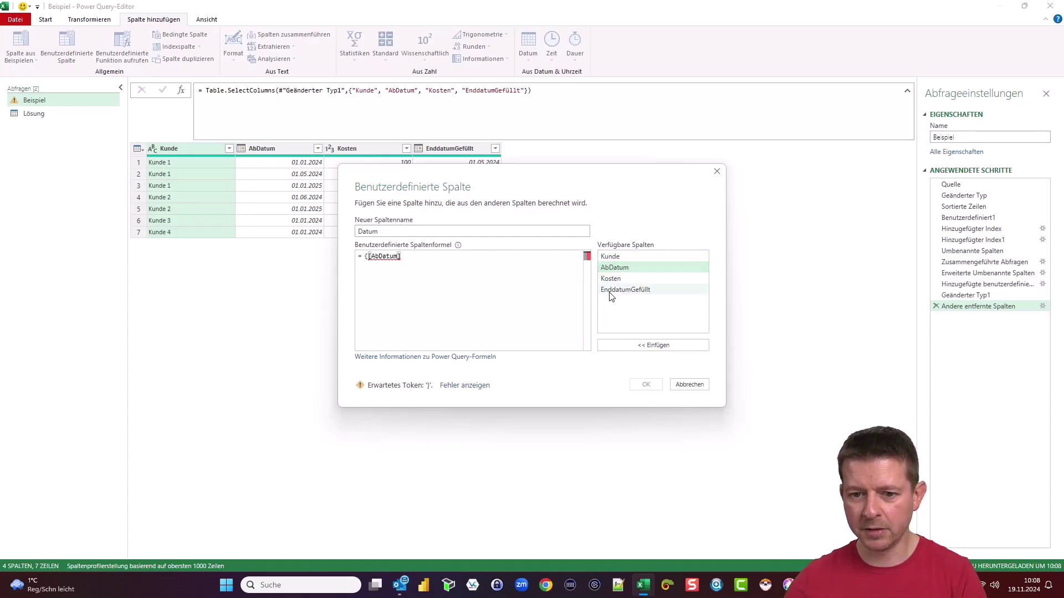
text(..)
double_click(620, 291)
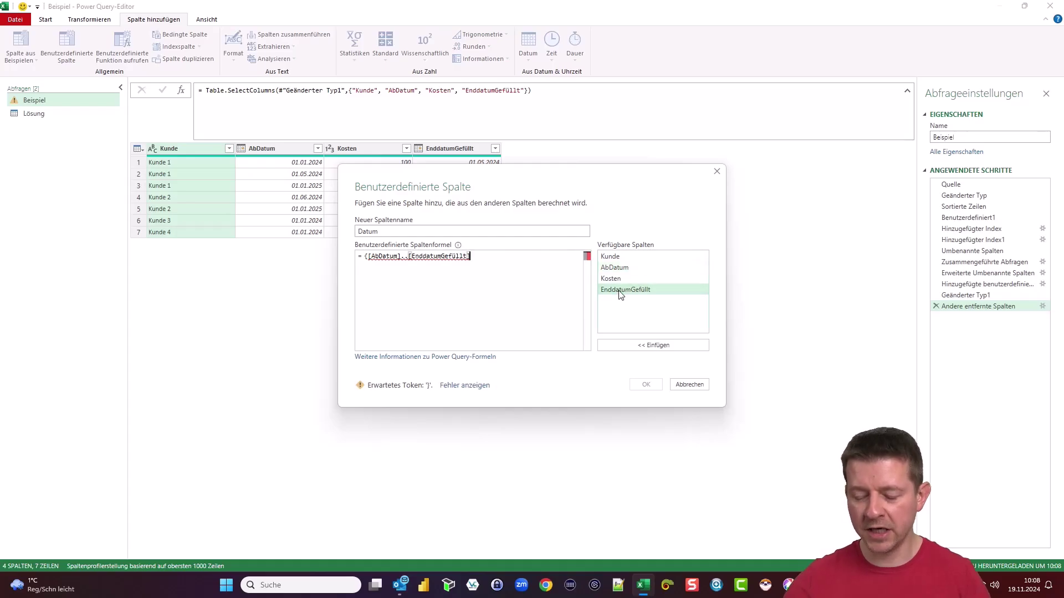
text(})
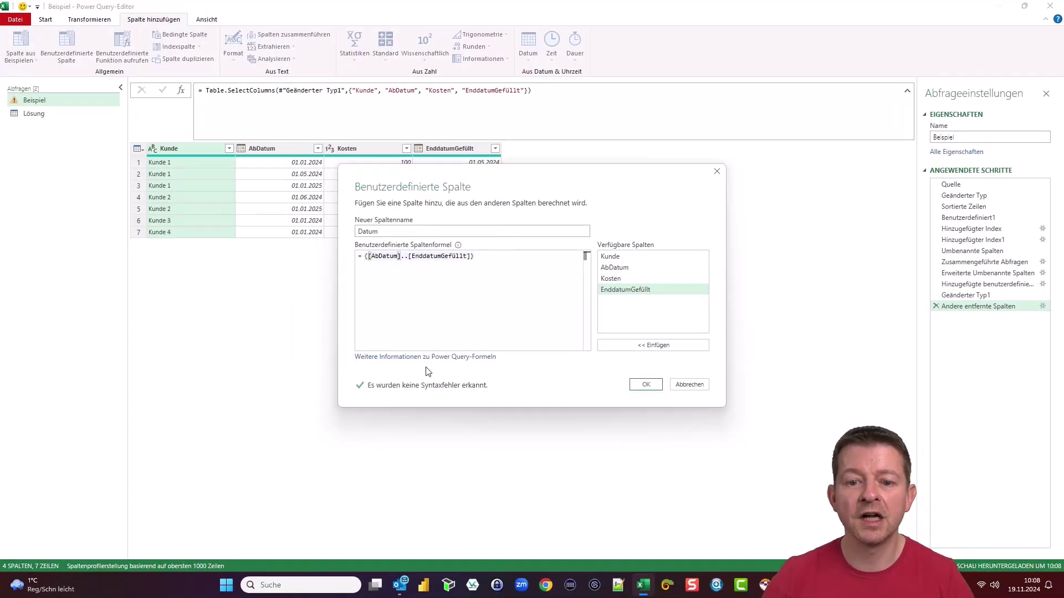
Wrap both range ends in Number.From() and create the Datum column
text(Number)
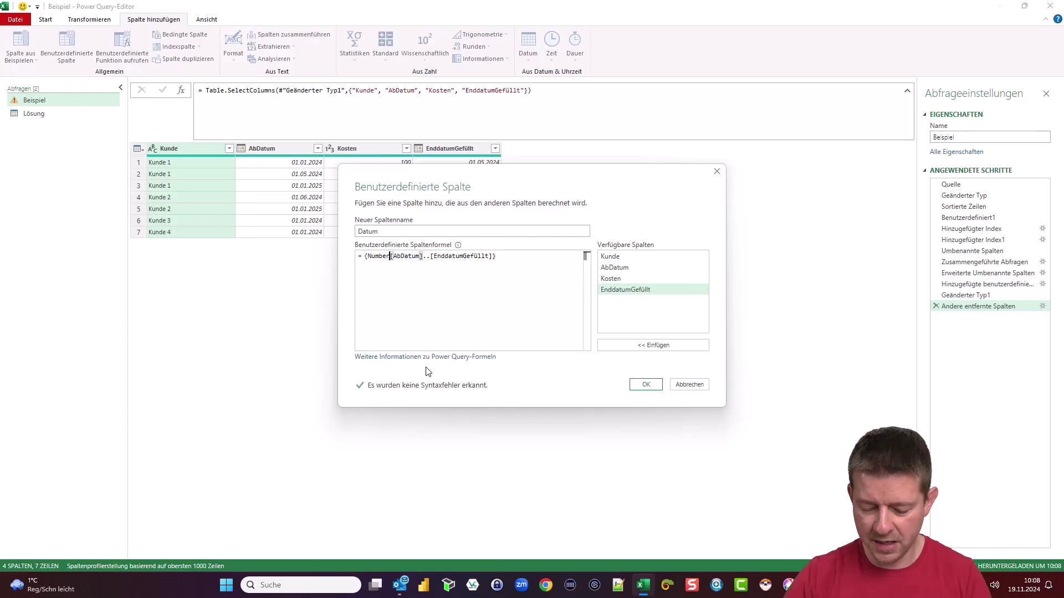
text(.From()
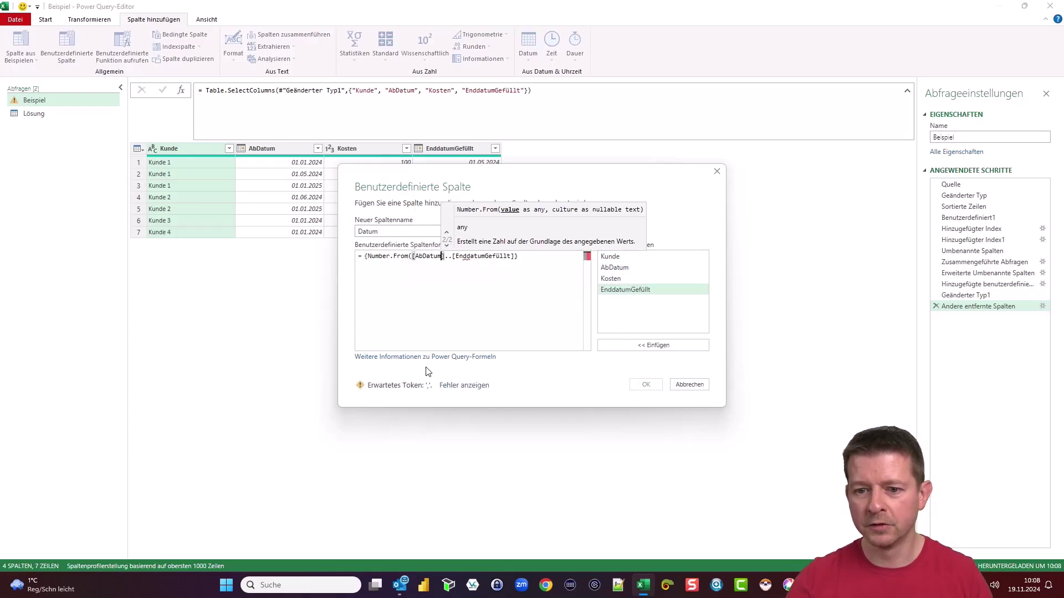
key(Right)
key(Right)
key(Right)
text())
key(Right)
key(Right)
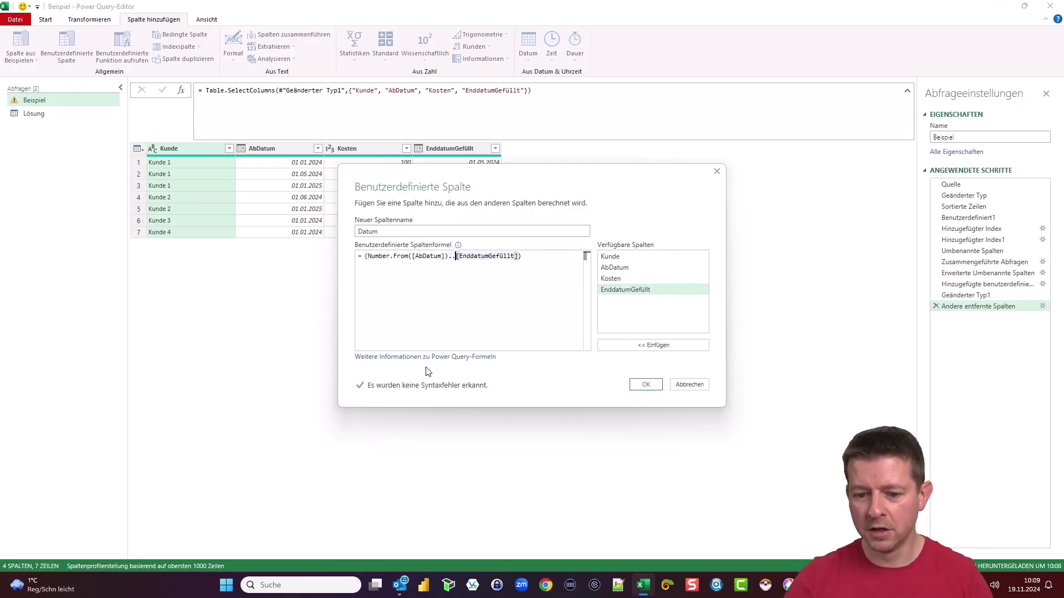
text(Number.From)
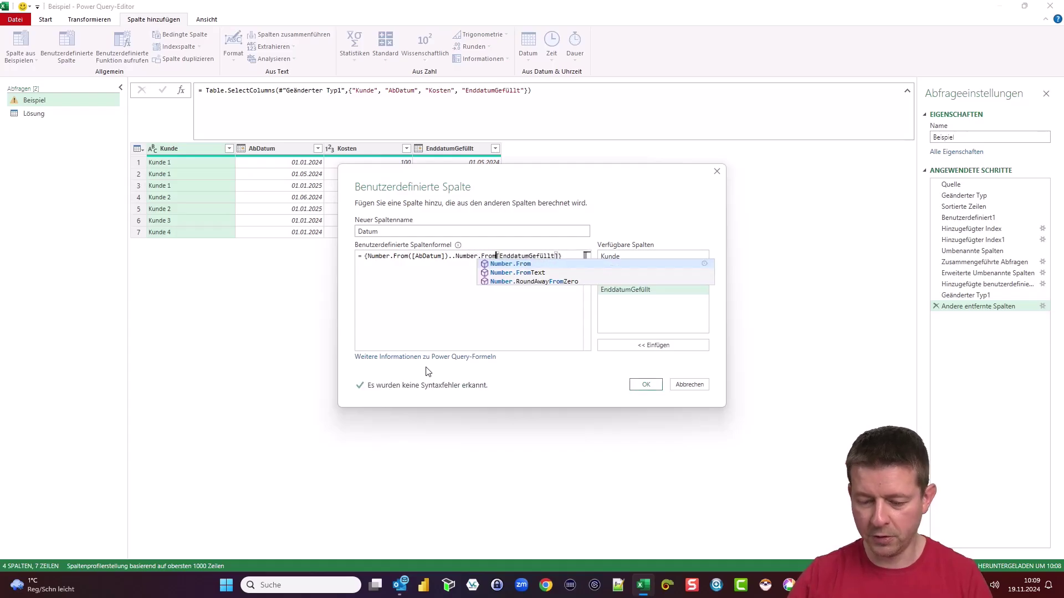
text(()
key(Right)
key(Right)
key(Right)
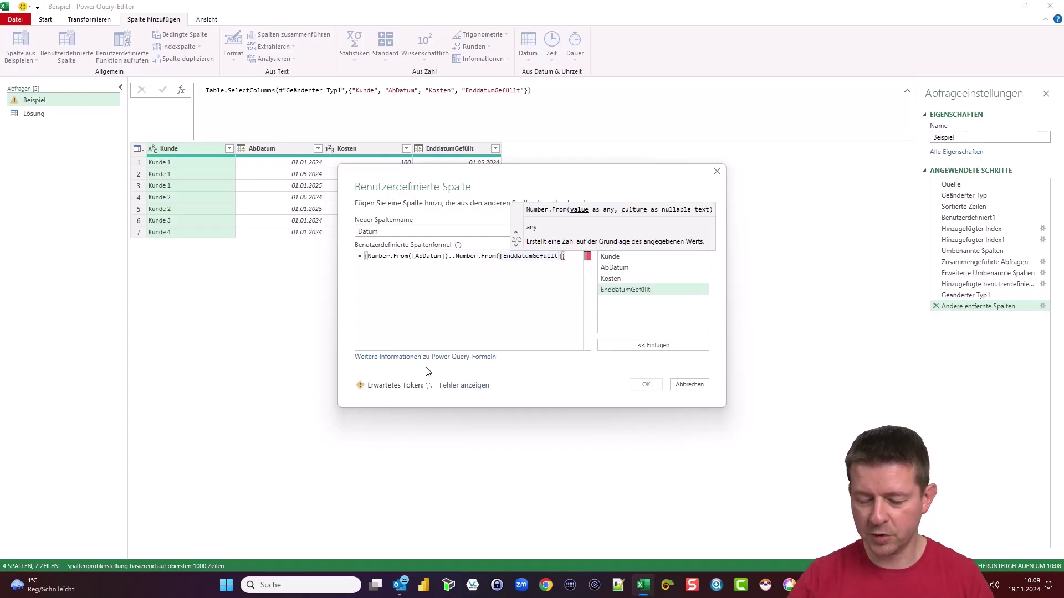
text())
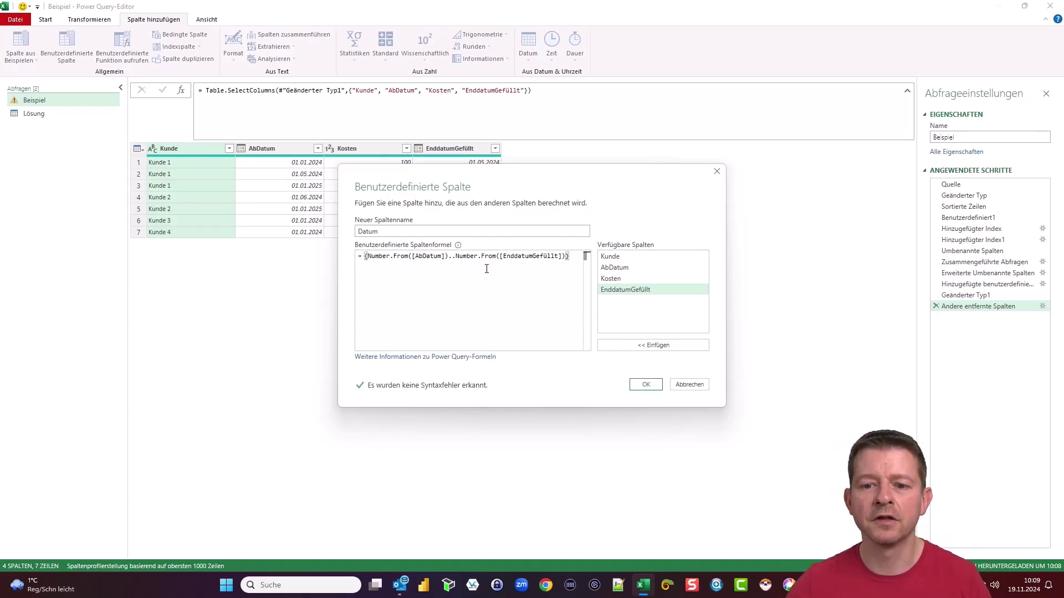
click(644, 384)
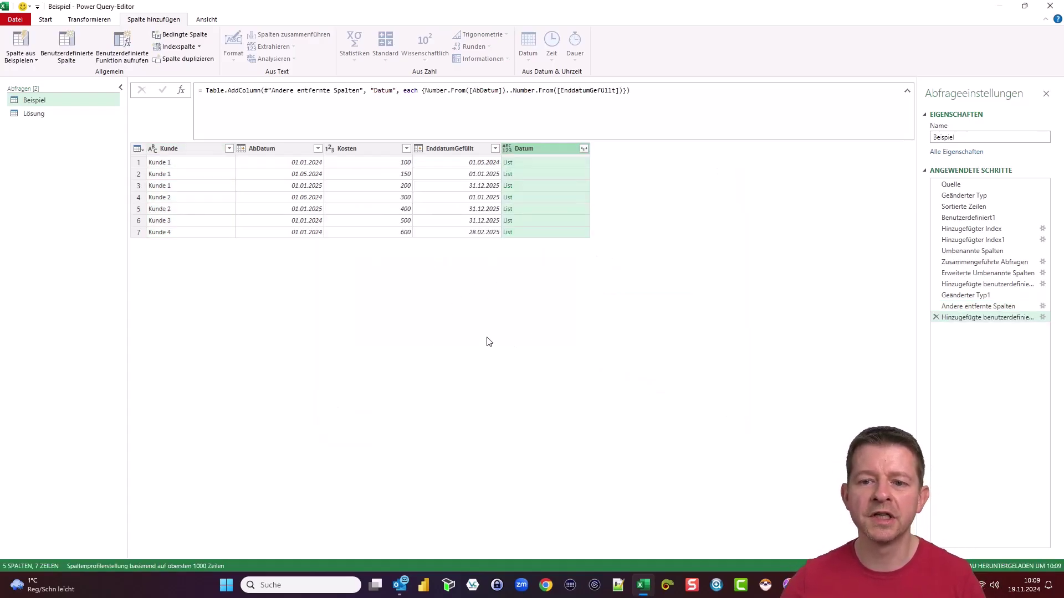
Preview row 1's day-number list in an enlarged pane, then reopen the Datum step's settings
click(524, 162)
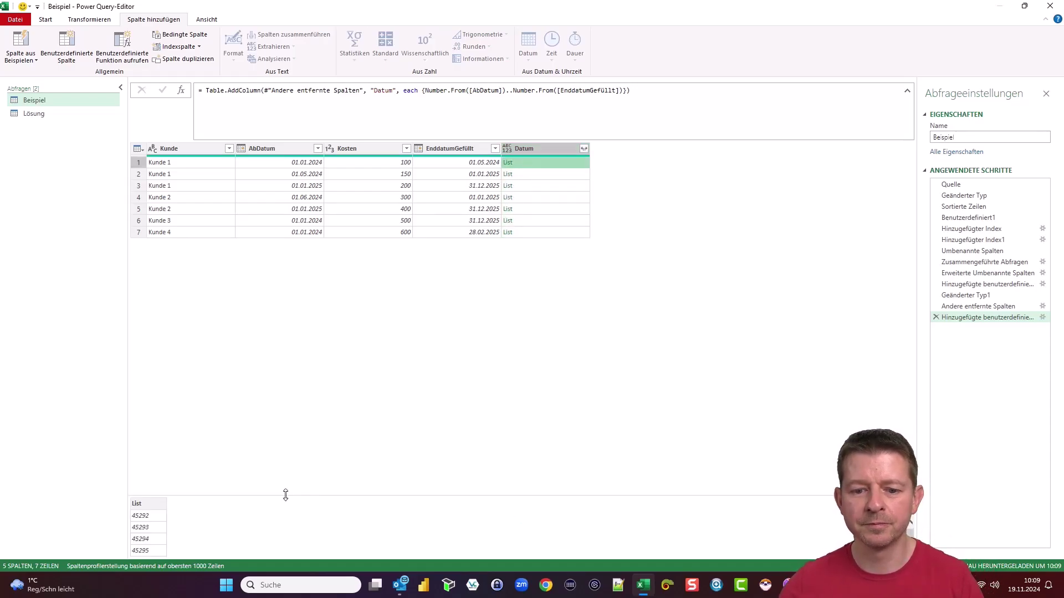
drag(286, 494, 294, 280)
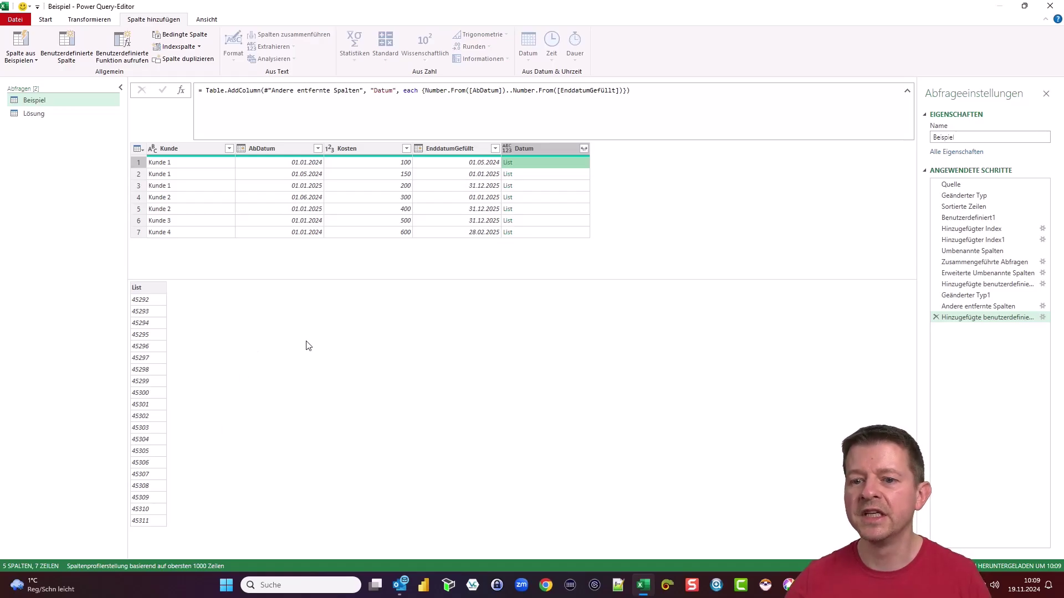
click(1042, 318)
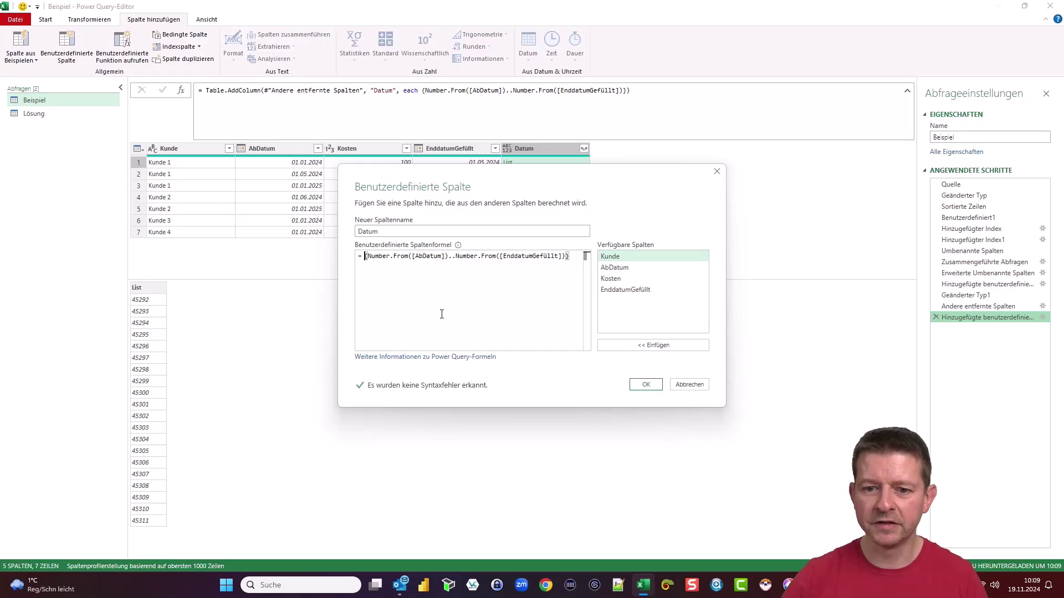
Wrap the number range in List.Transform(..., each Date.From(_)) and apply the formula
key(Return)
key(Up)
text(List.Tr)
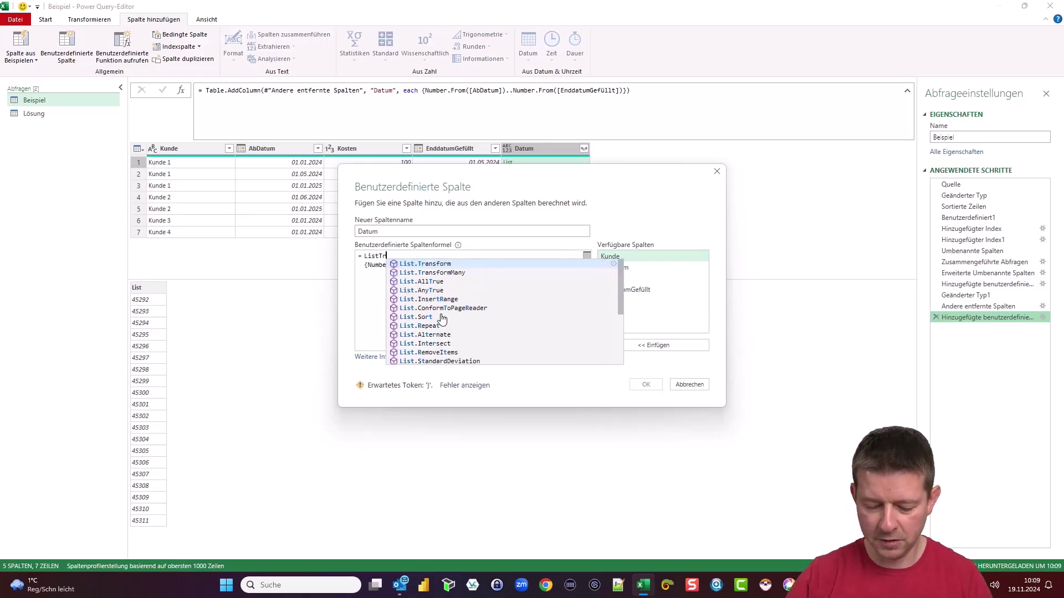
text(ansform)
key(Tab)
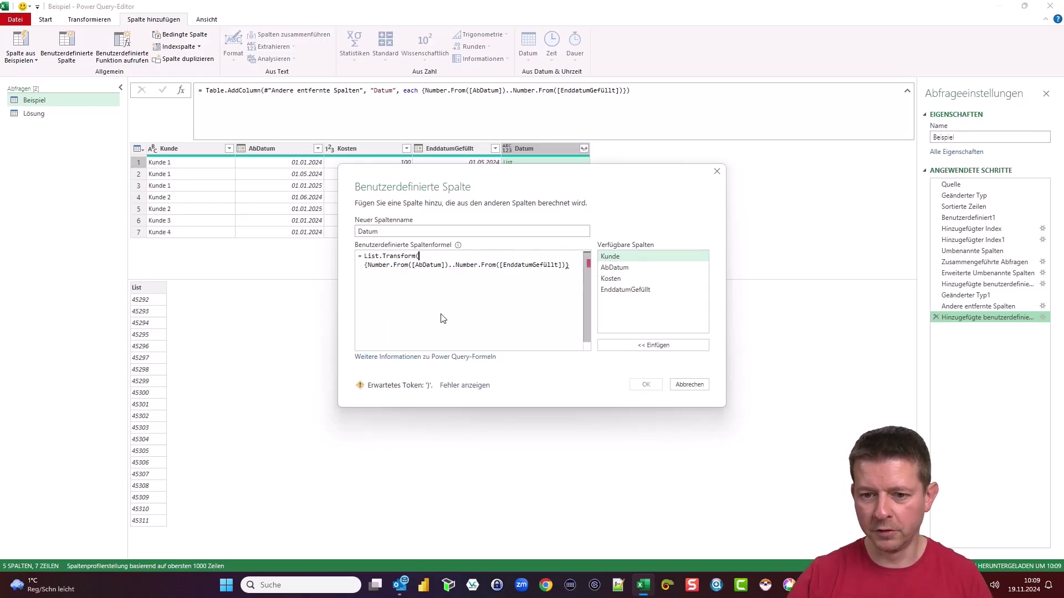
key(Down)
key(End)
text(,)
key(Return)
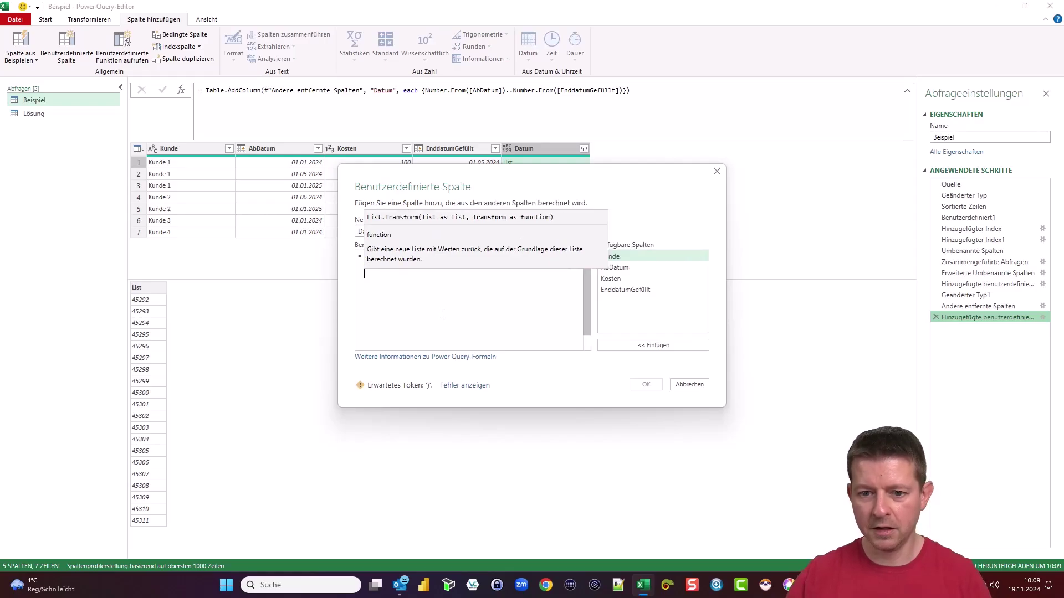
text(each Date)
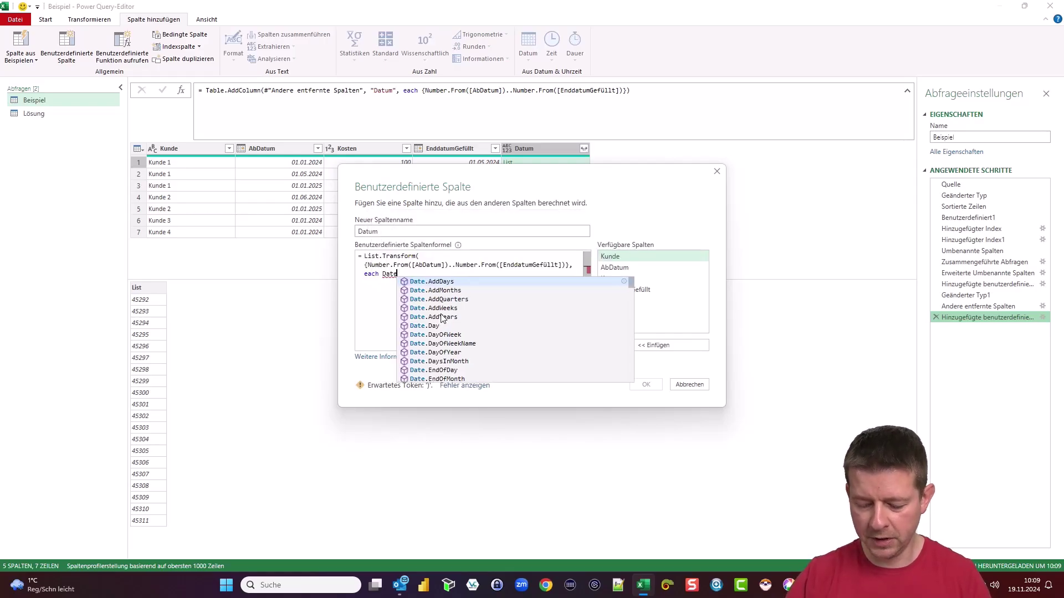
text(.From()
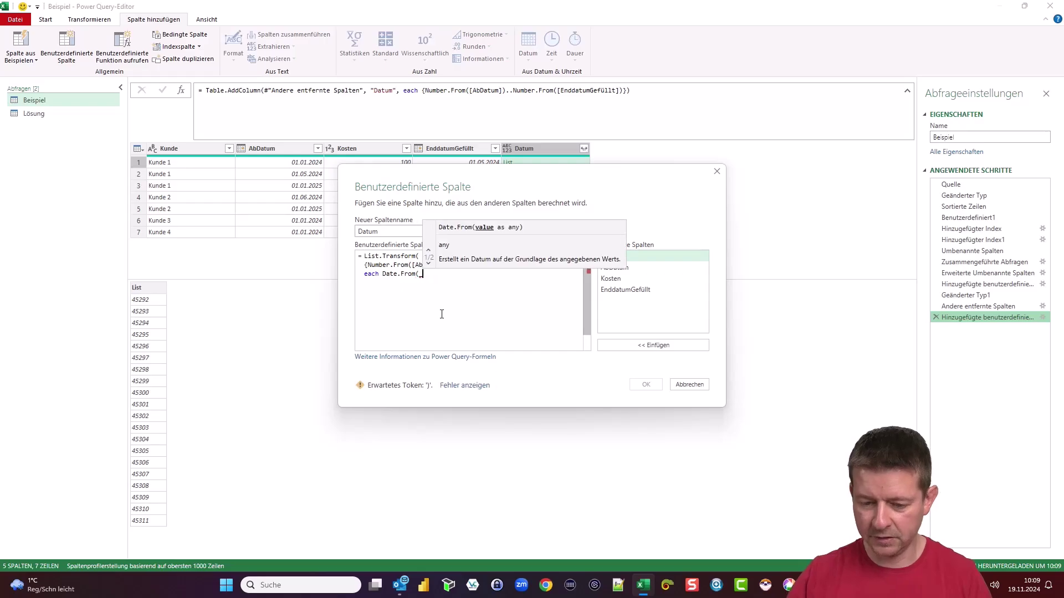
text(_)   ))
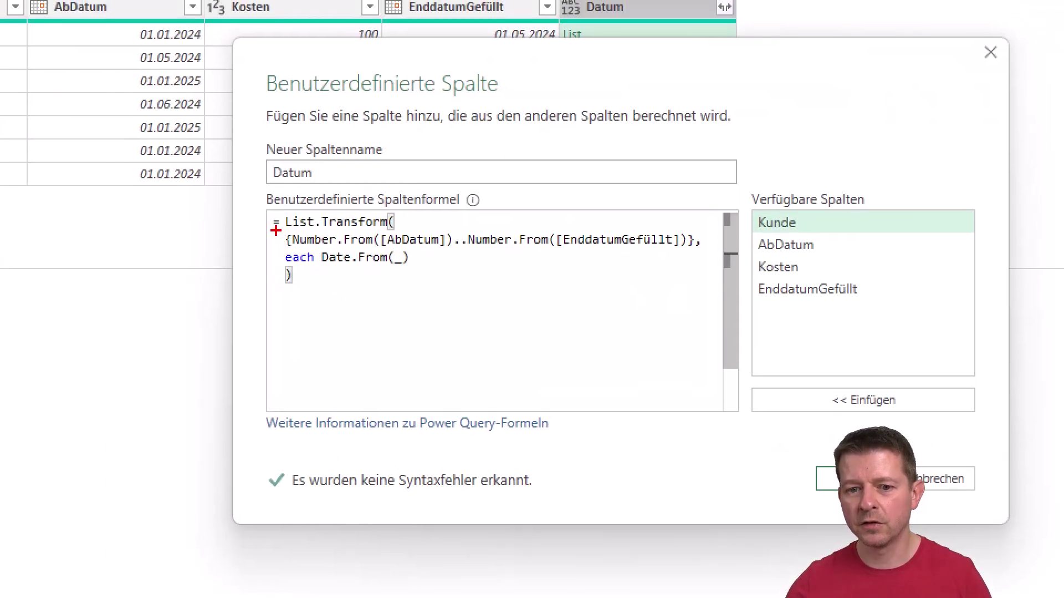
drag(275, 231, 708, 251)
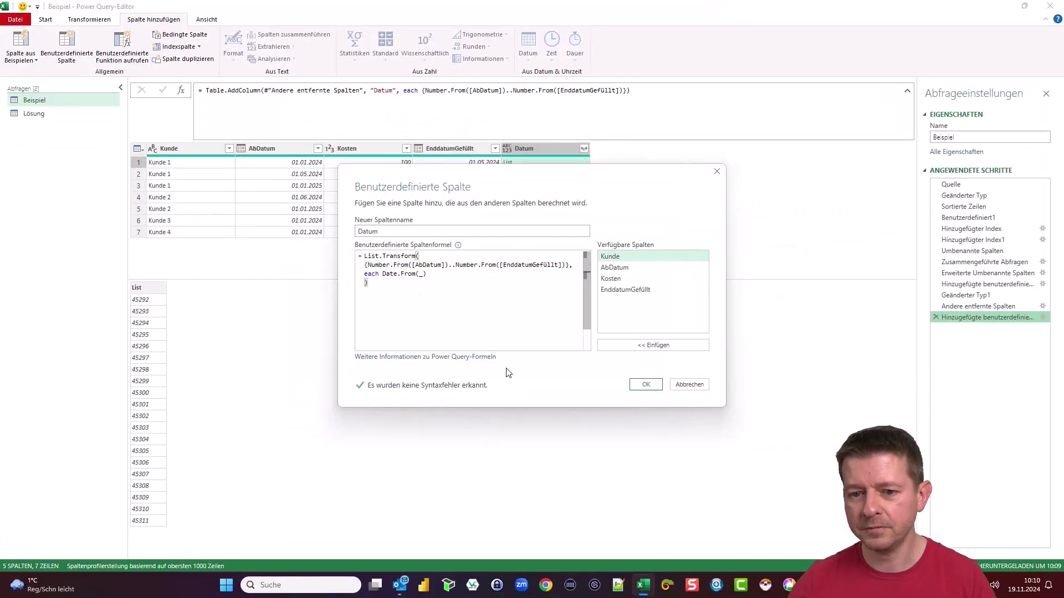
click(645, 384)
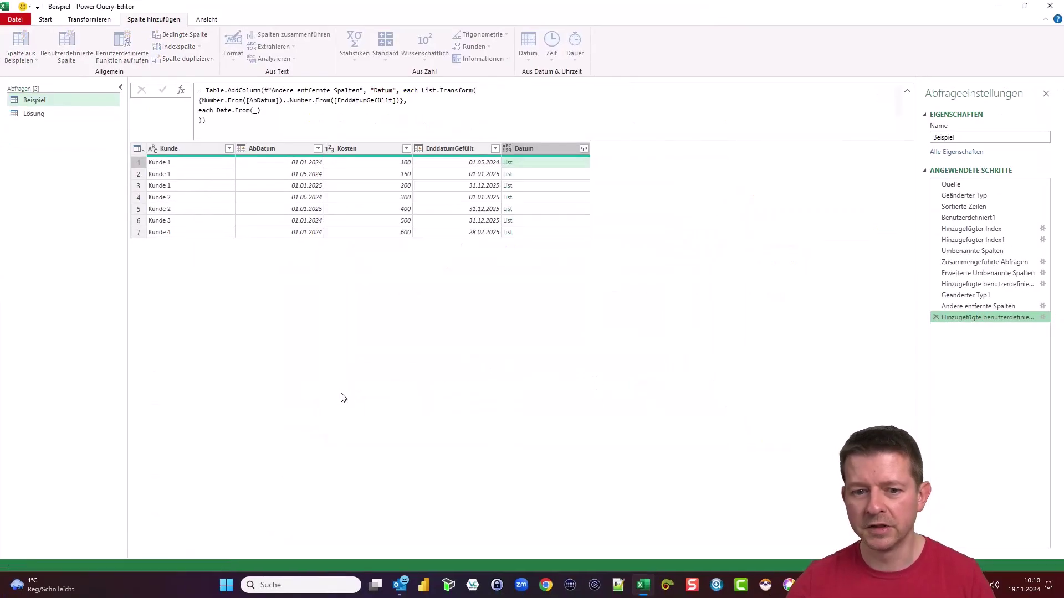
Check row 1's Datum list now starts at 01.01.2024, then reopen its formula at the end
click(519, 165)
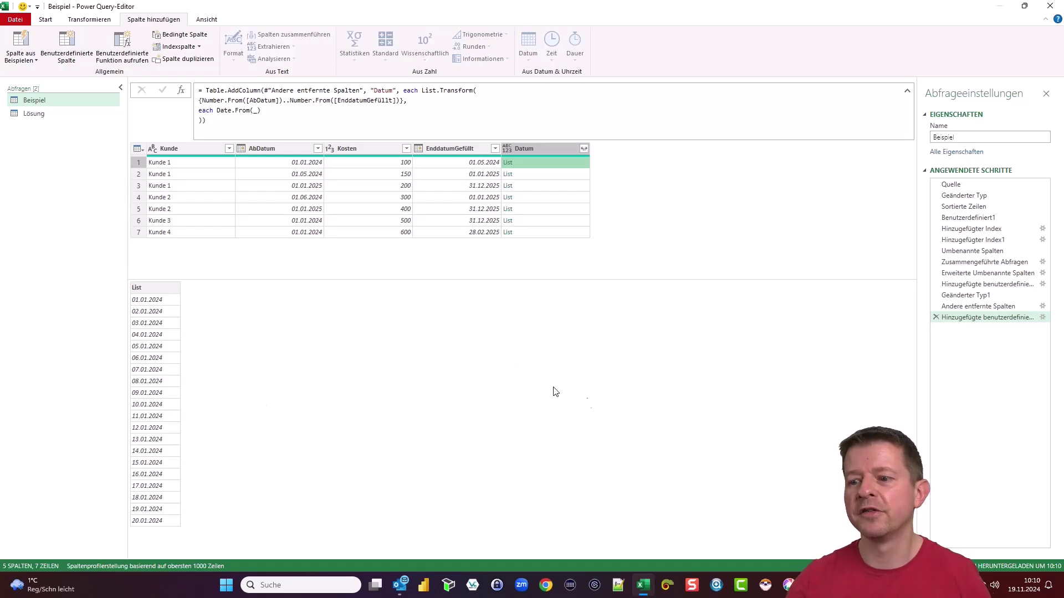
click(1042, 317)
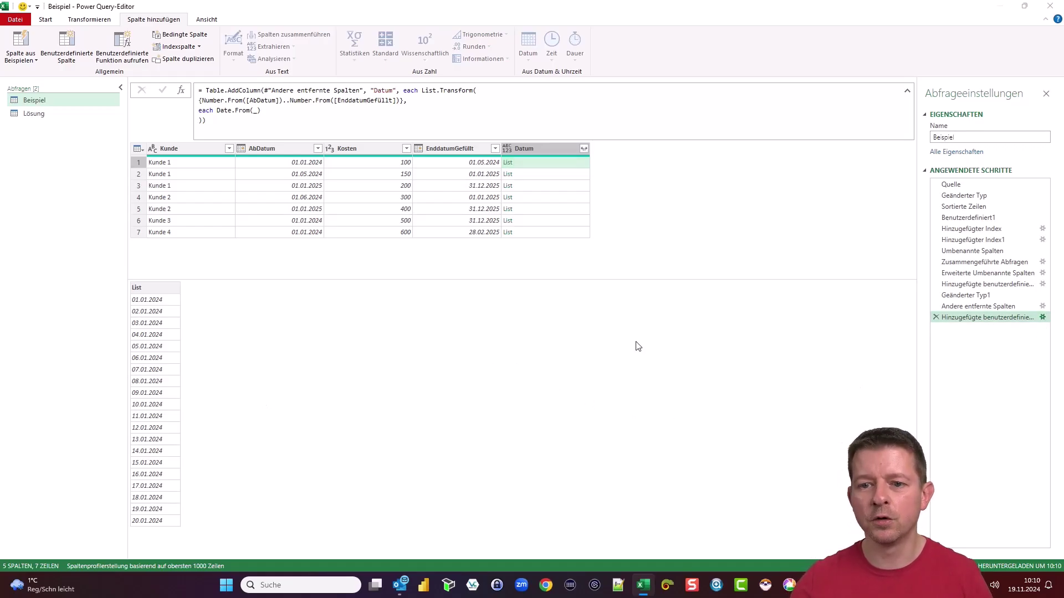
click(453, 313)
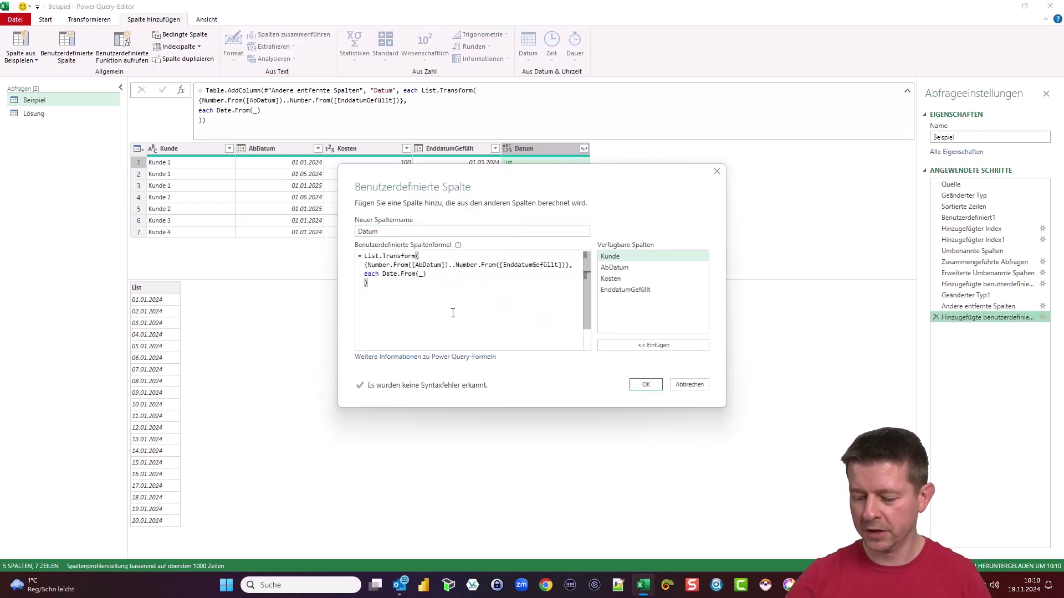
Wrap the Datum date list in List.Select(..., each _ = Date.StartOfMonth(_))
key(Return)
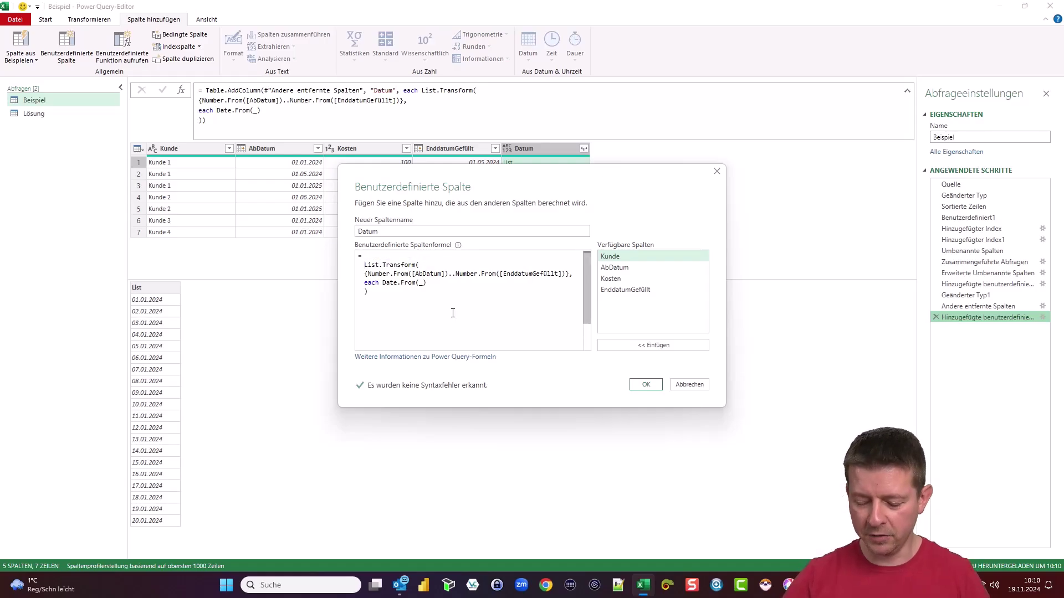
text(List.S)
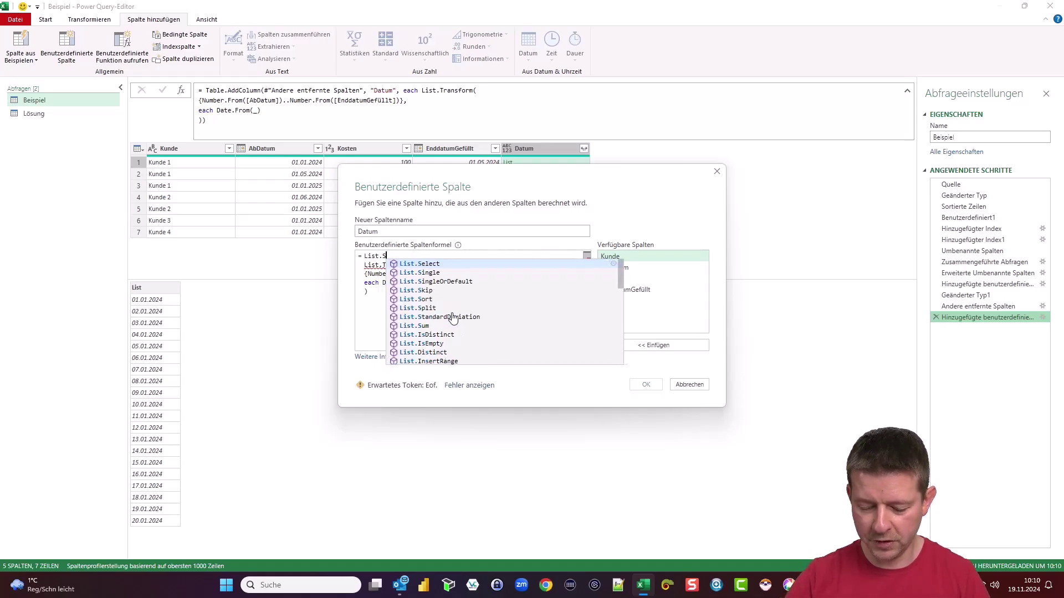
text(ele)
key(Tab)
text(()
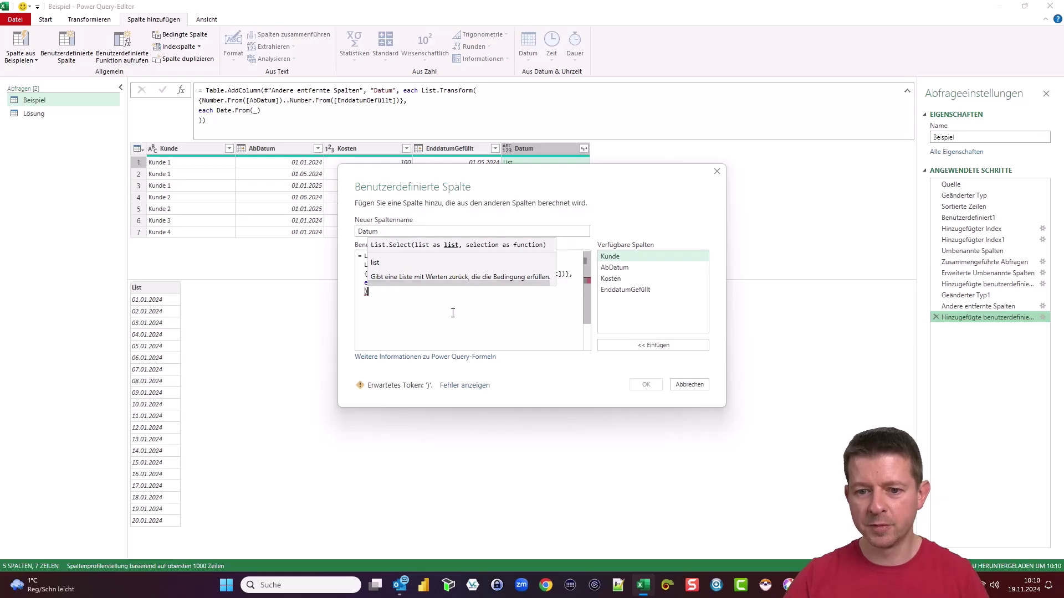
text(,)
key(Return)
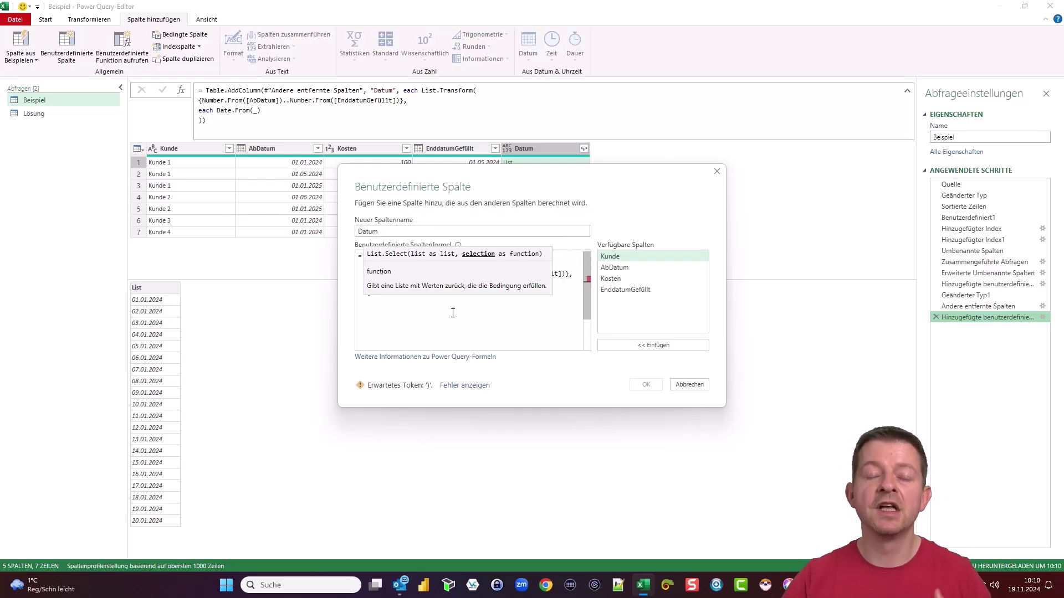
text(each)
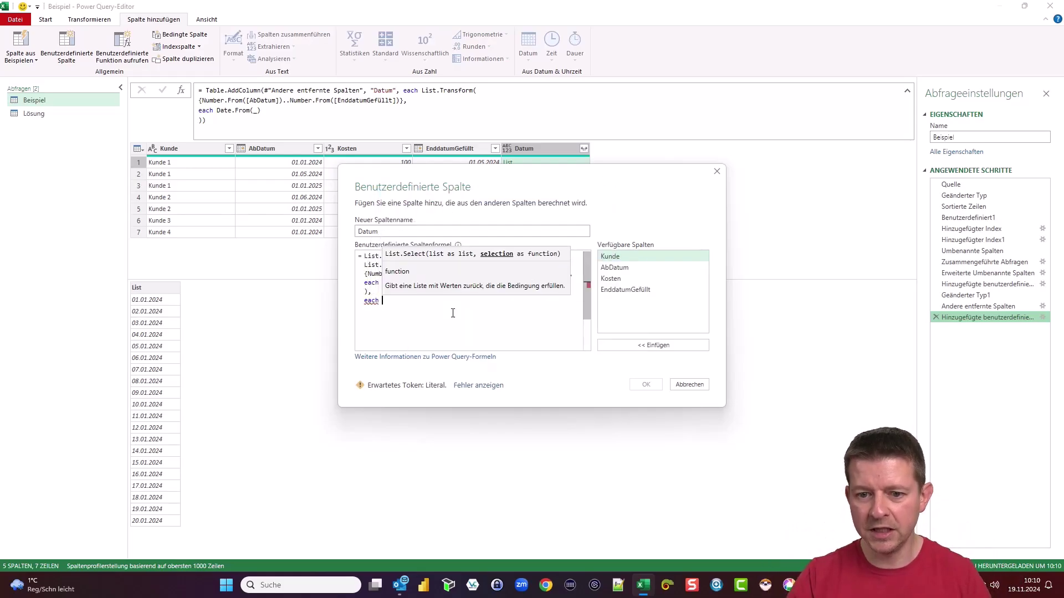
key(Escape)
text(_)
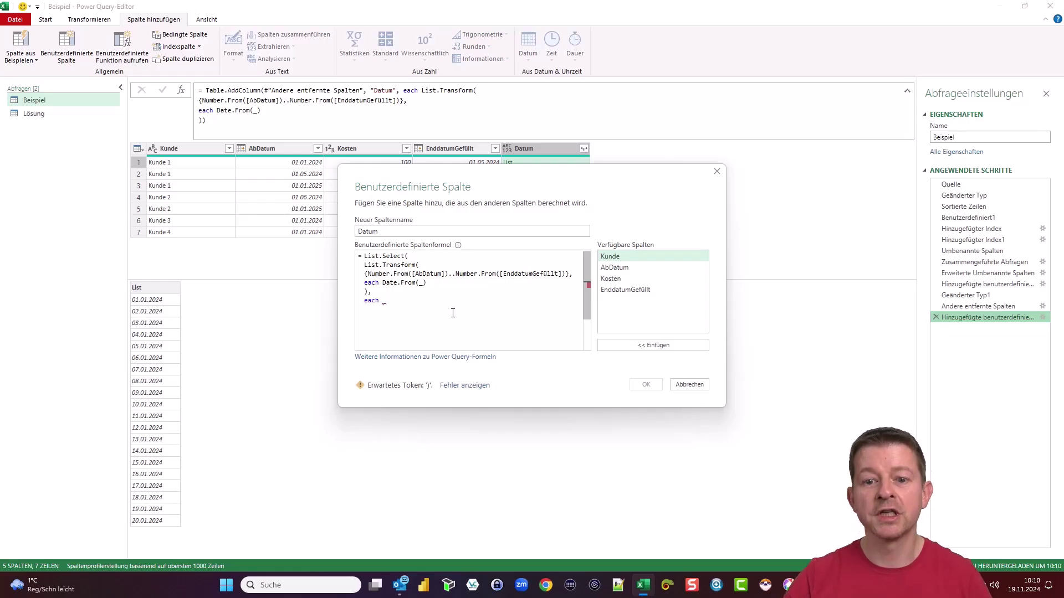
text( = )
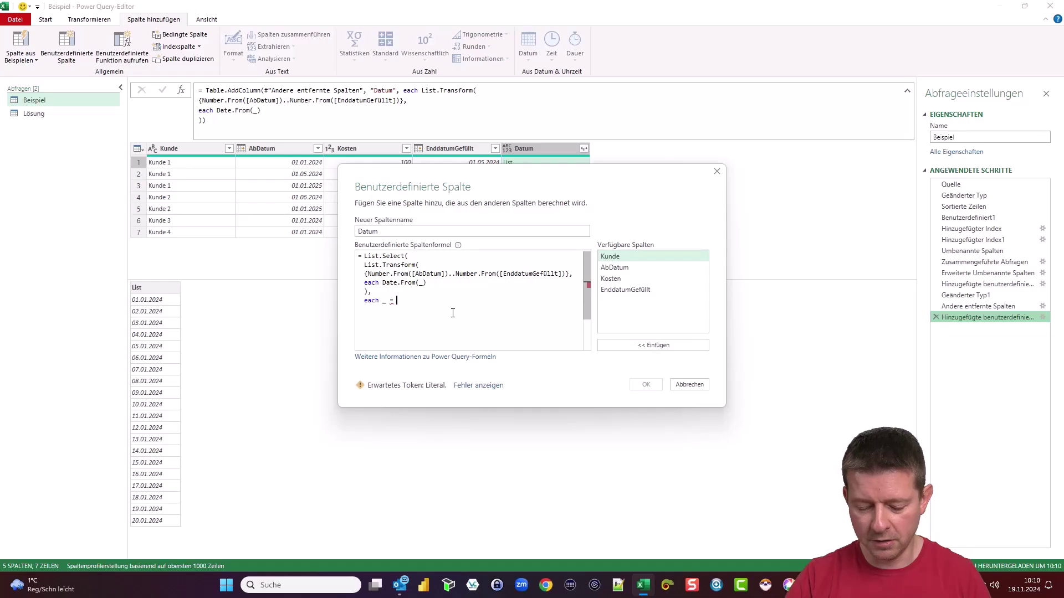
text(Date.)
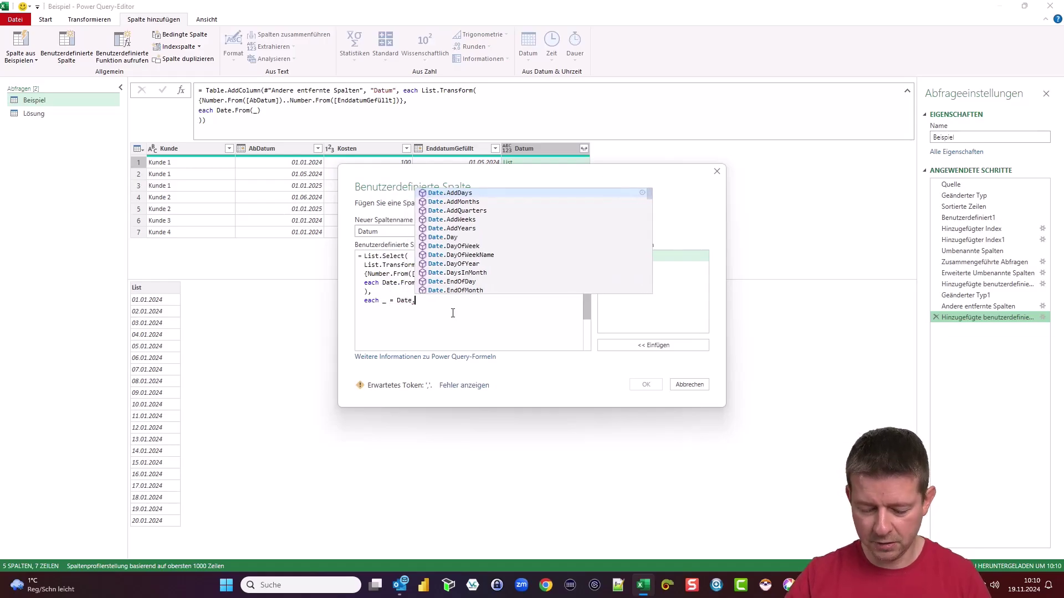
text(StartOfMonth)
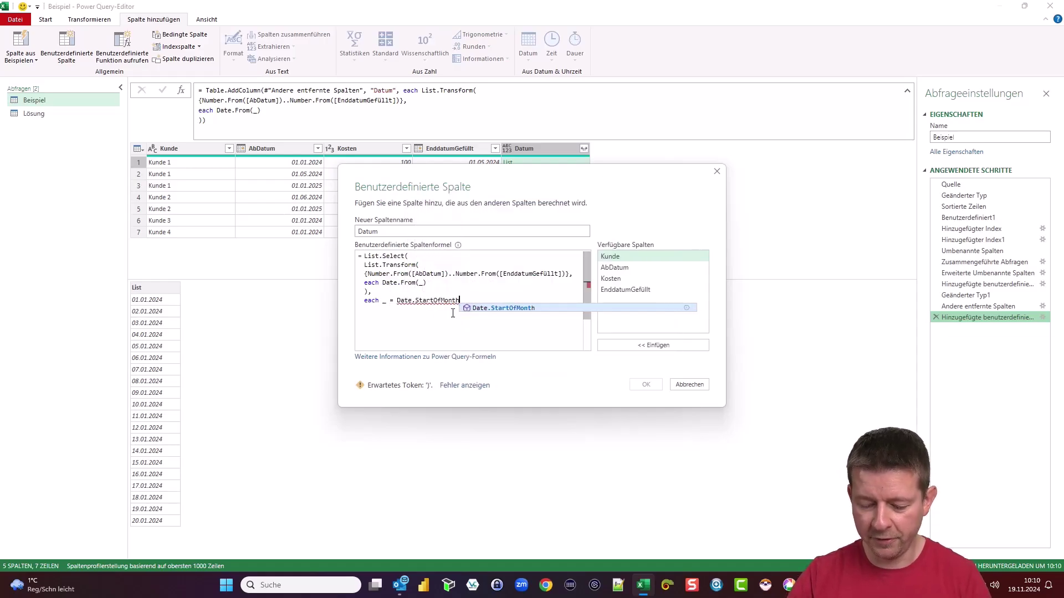
text(()
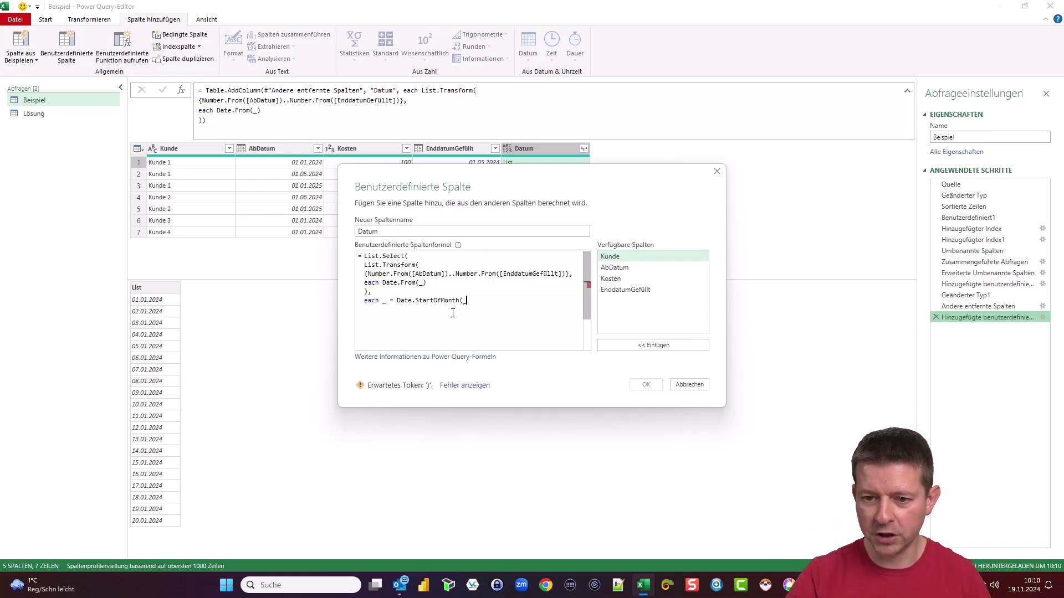
text(_))
key(Return)
text())
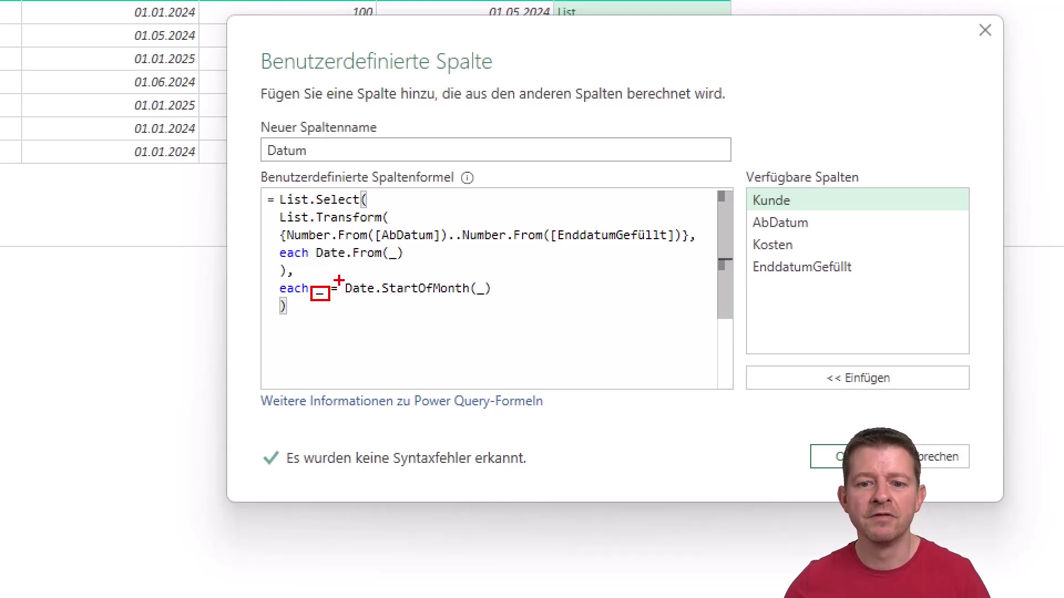
drag(342, 279, 504, 298)
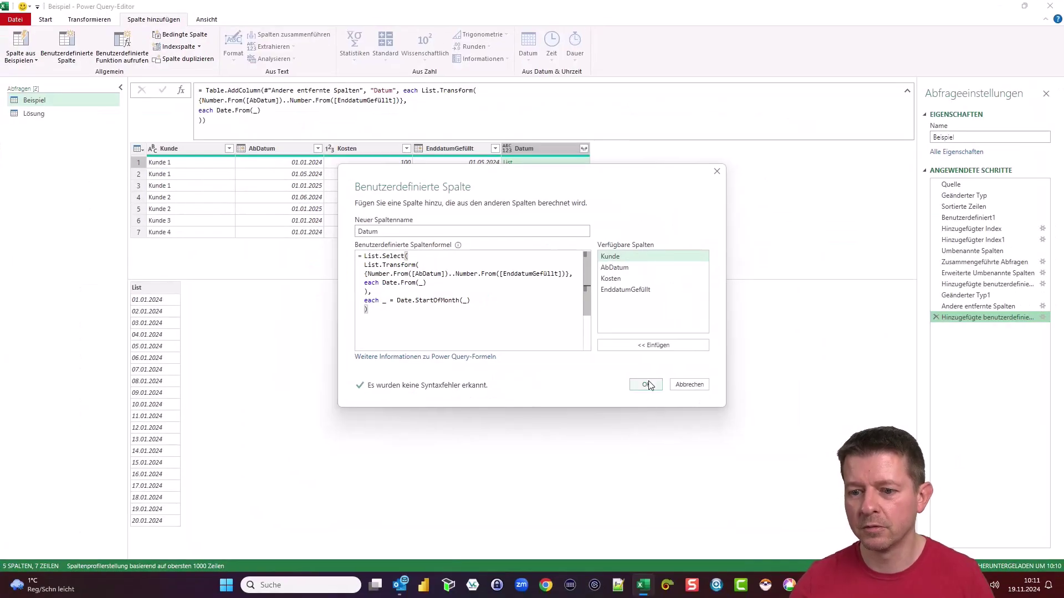
Apply the List.Select formula and confirm row 1 lists 01.01.2024 through 01.05.2024
click(649, 384)
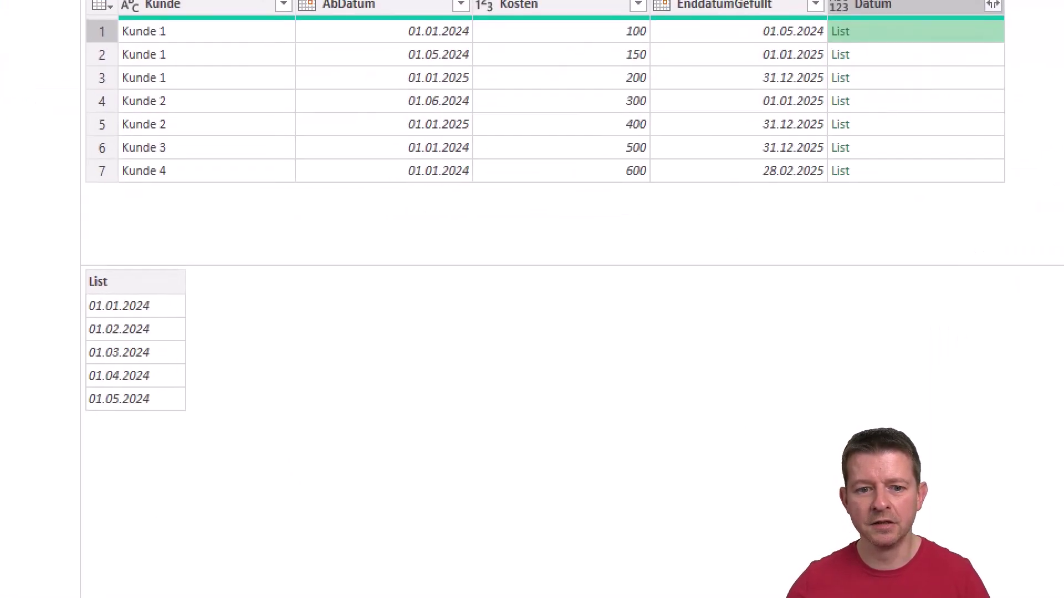
drag(86, 341, 177, 458)
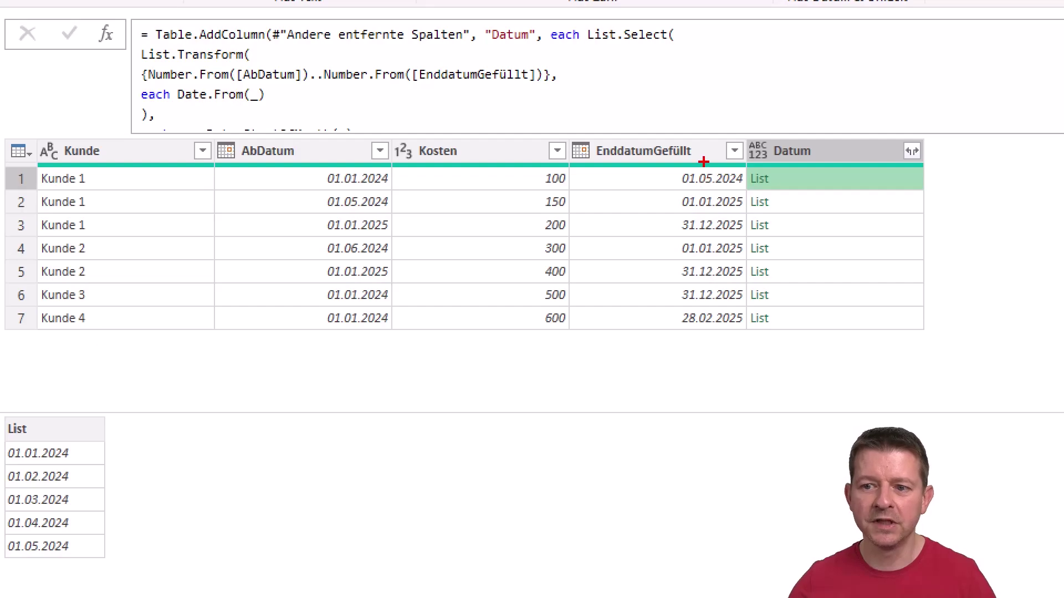
drag(707, 159, 726, 104)
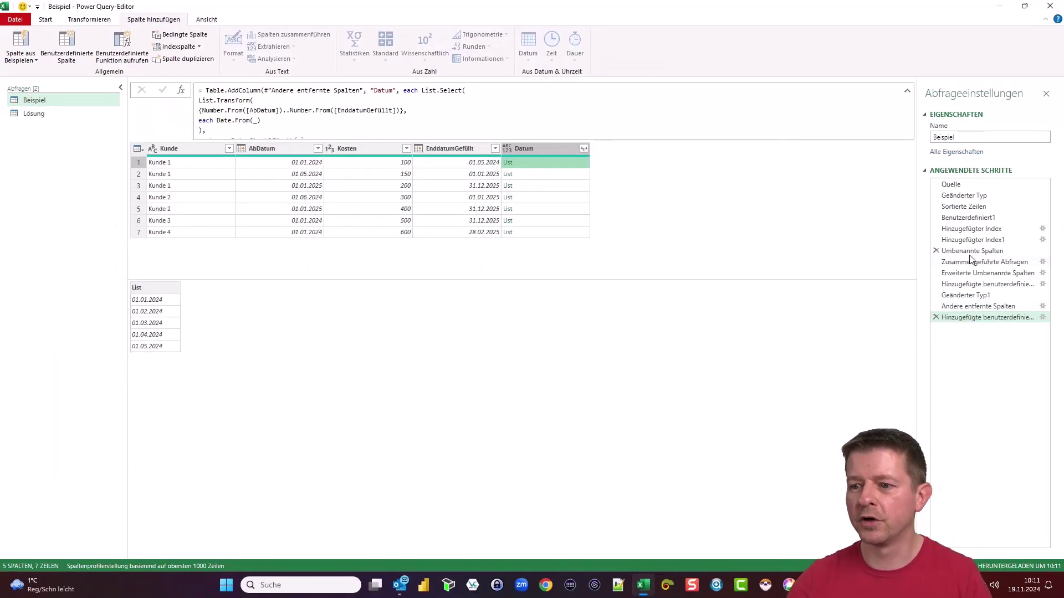
mouse_move(985, 262)
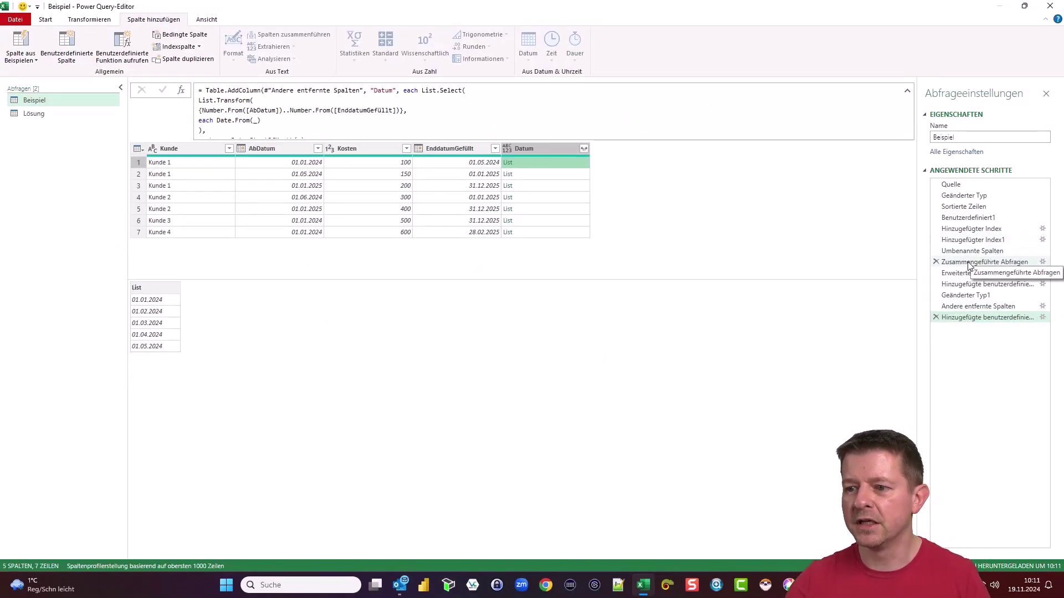
At the Erweiterte Umbenannte Spalten step, insert custom column AbDatum.1_ = Date.AddDays([AbDatum.1], -1)
click(968, 263)
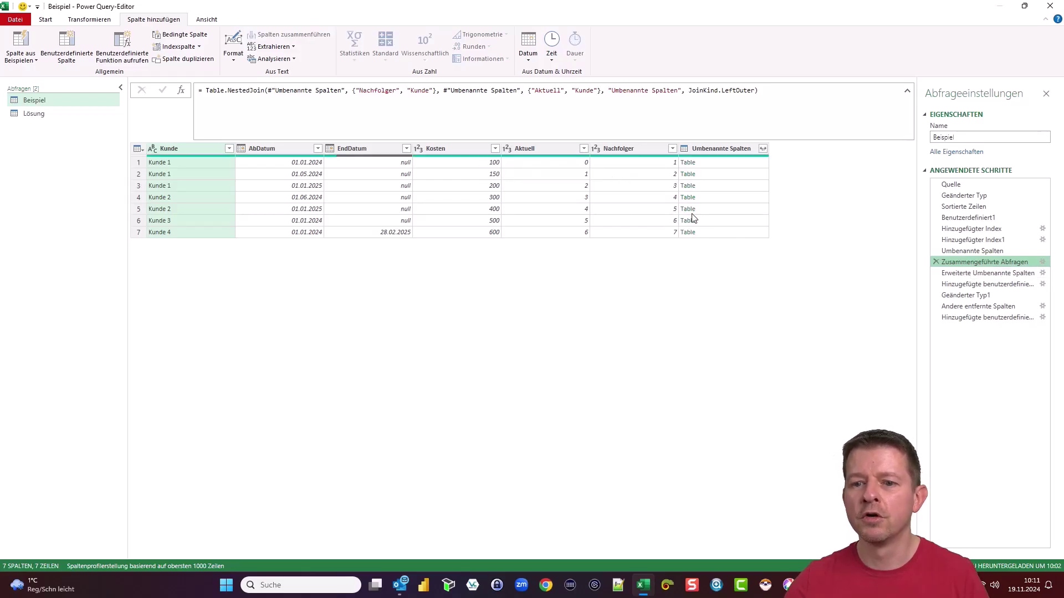
click(972, 274)
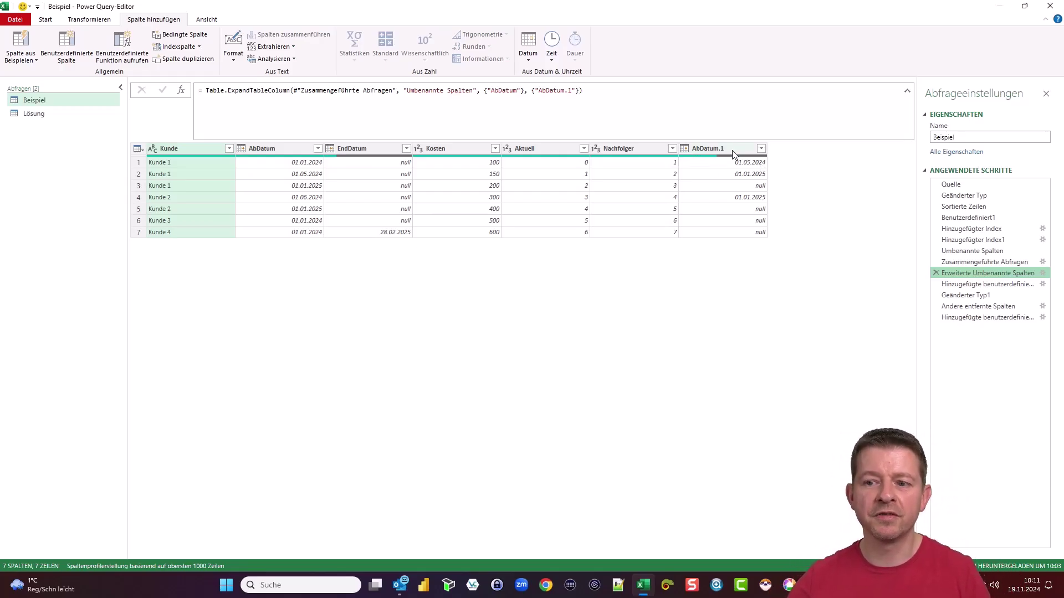
click(69, 45)
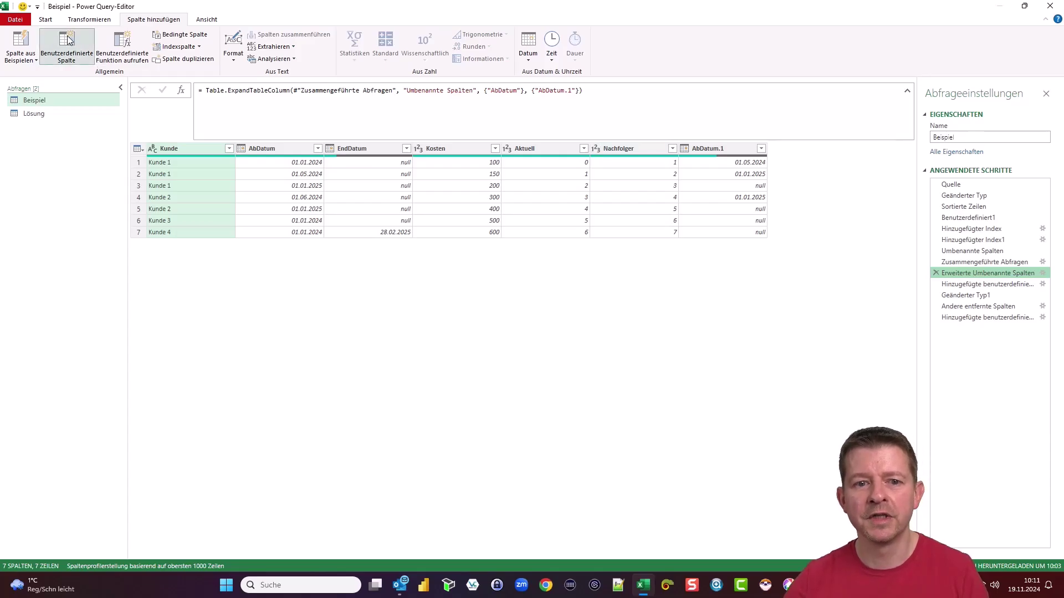
click(579, 319)
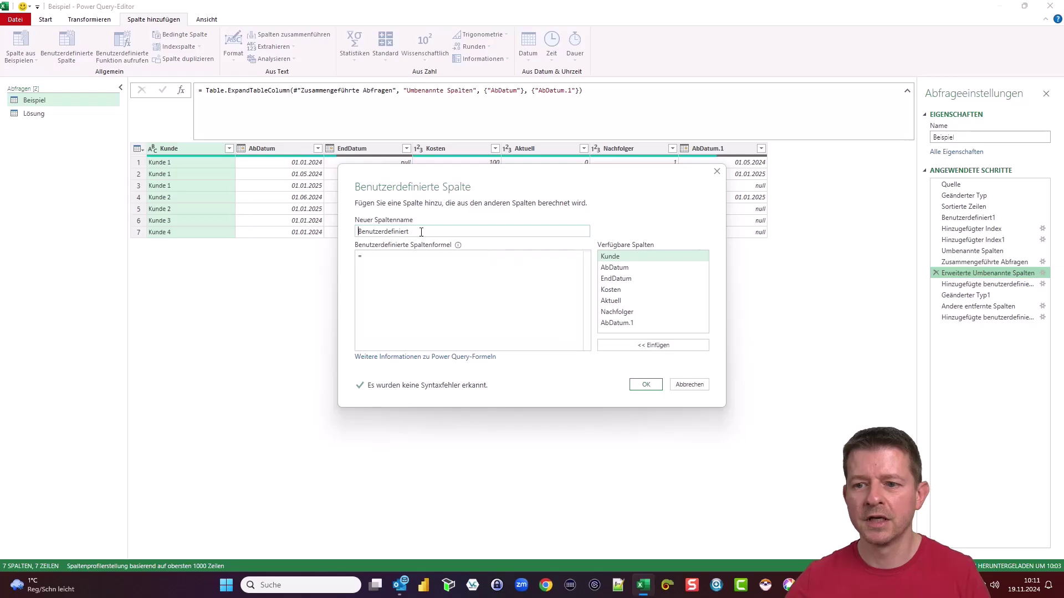
double_click(421, 232)
text(AbDatum.1_)
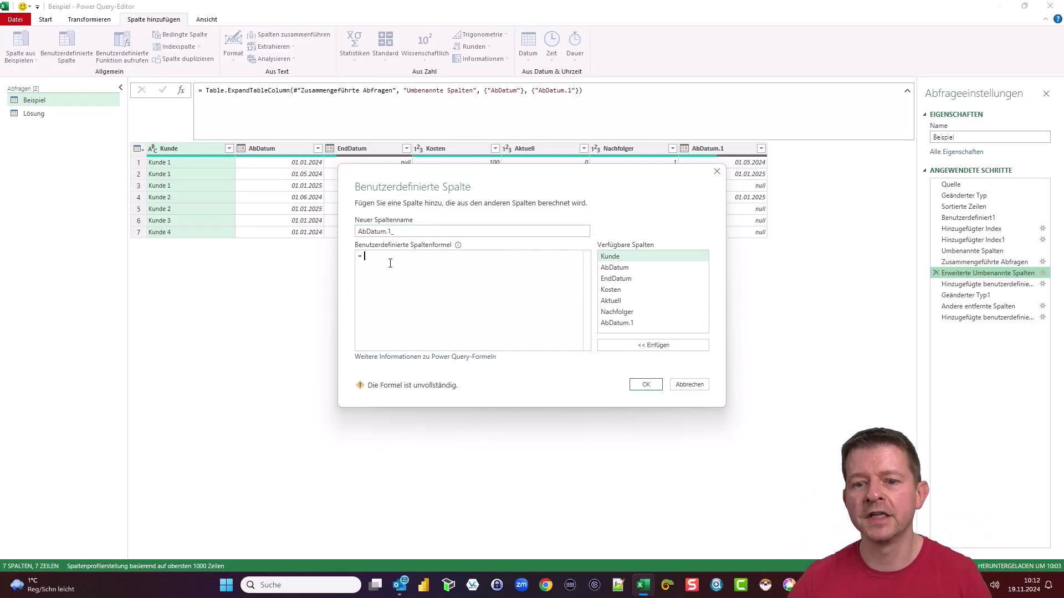
text(Date.A)
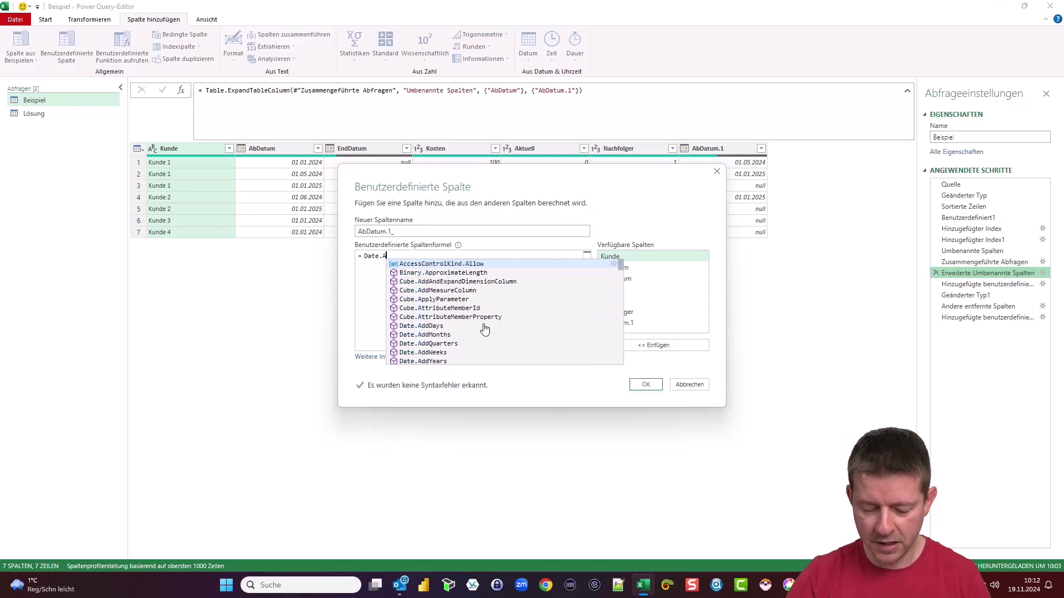
text(ddDays)
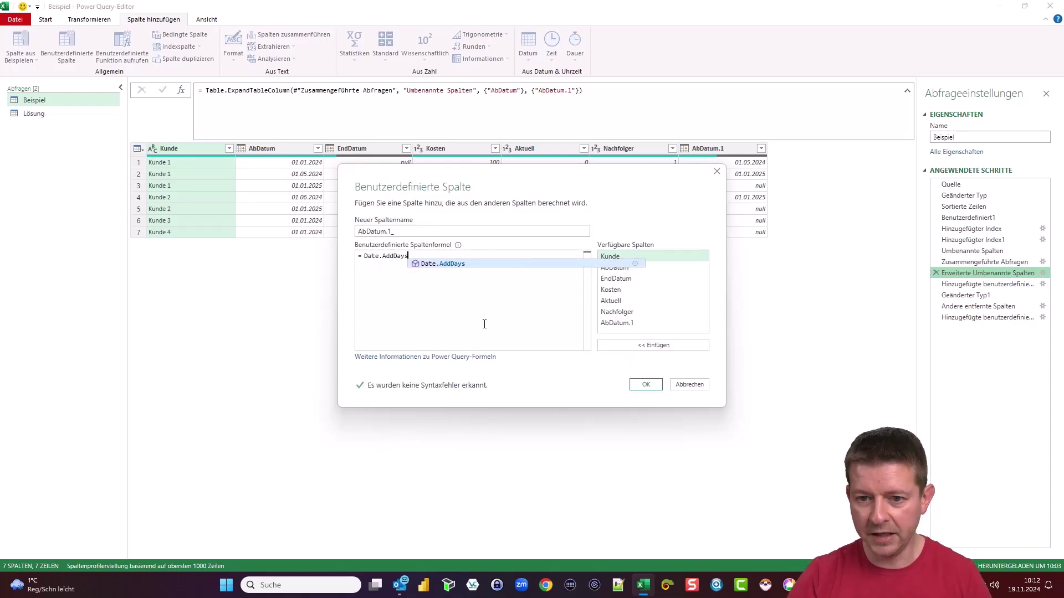
text(()
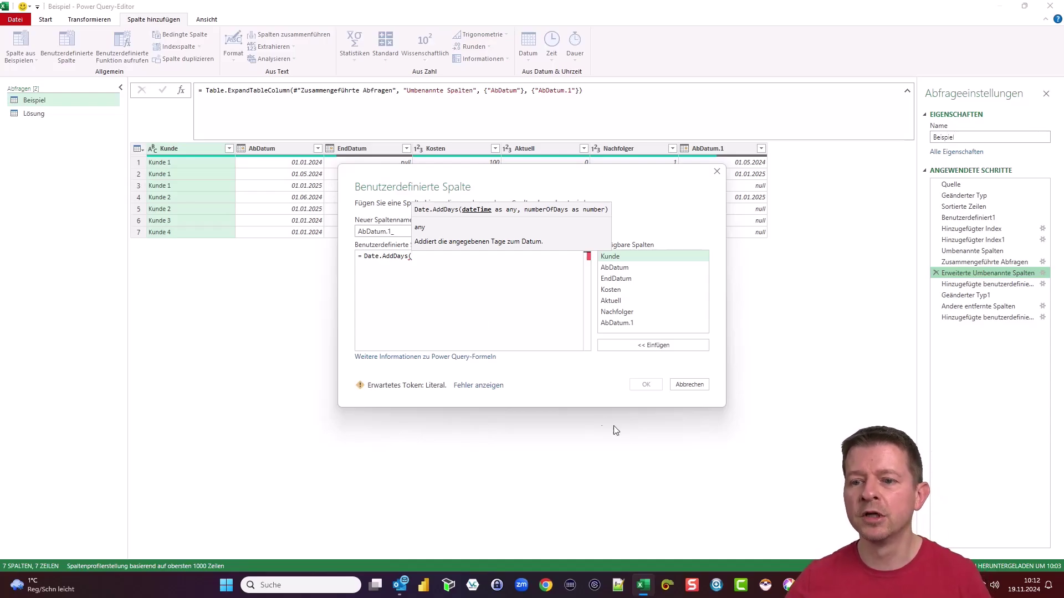
double_click(630, 326)
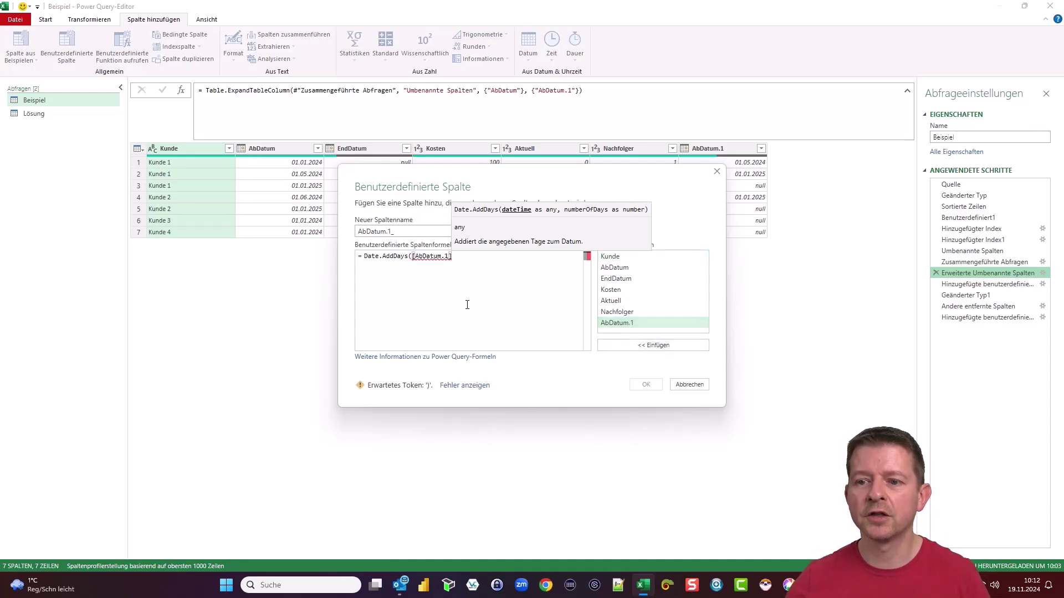
text(, )
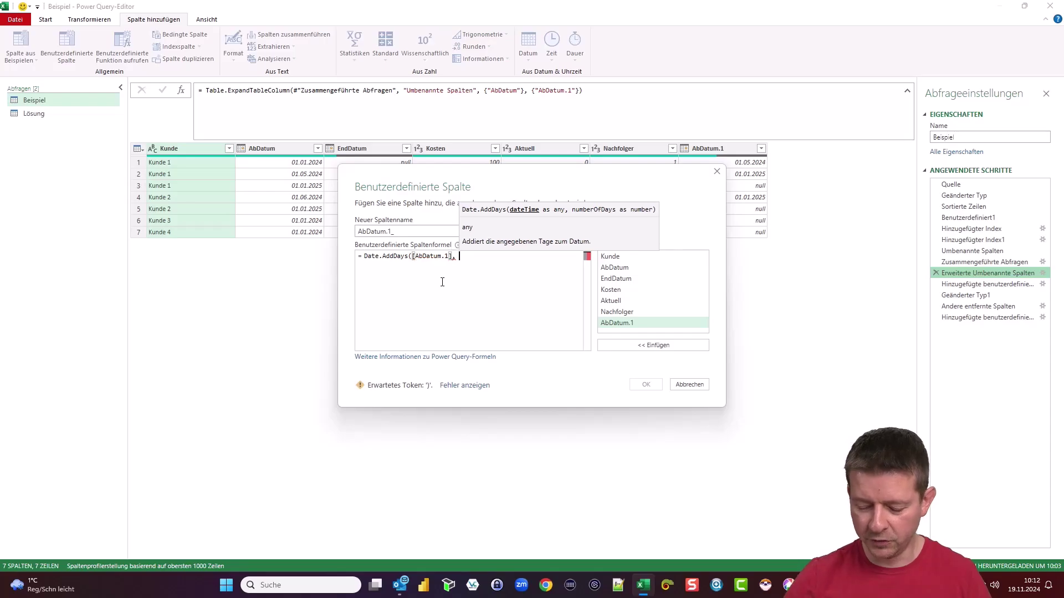
text(-1))
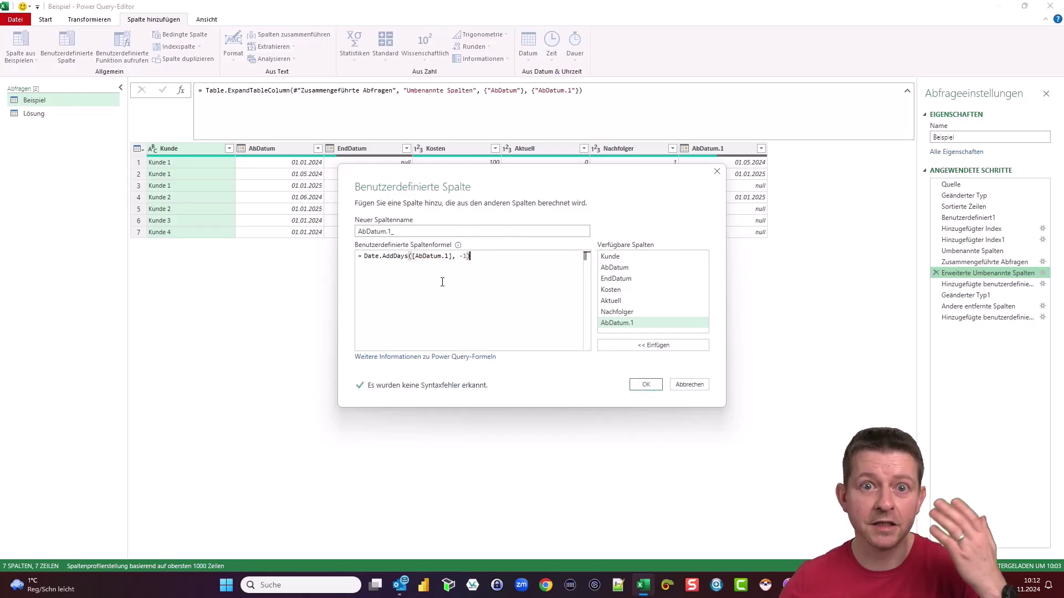
click(646, 385)
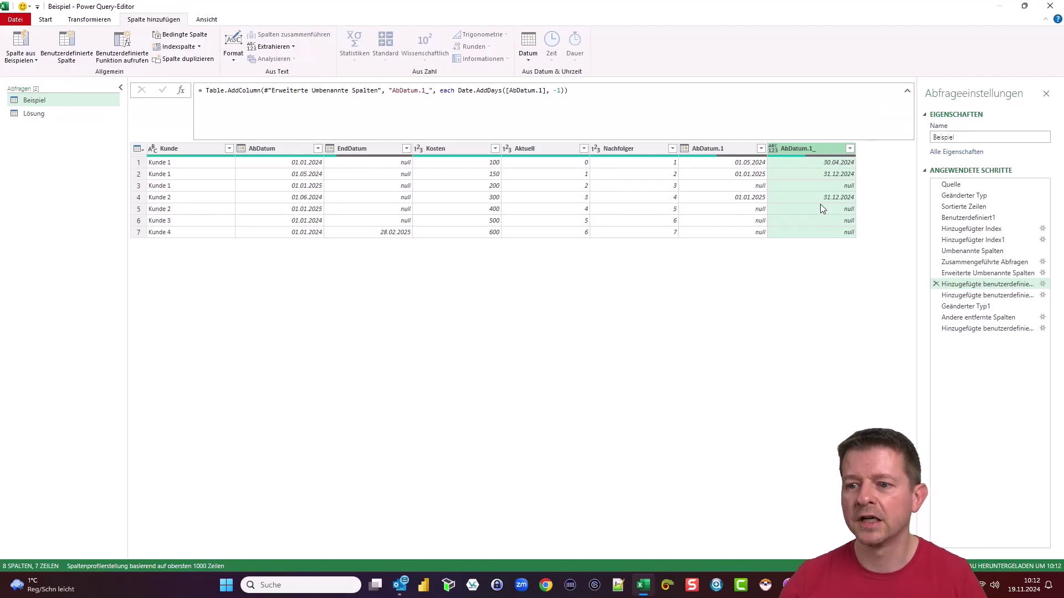
Remove the original AbDatum.1 column and rename AbDatum.1_ to AbDatum.1
click(731, 147)
right_click(730, 148)
click(760, 168)
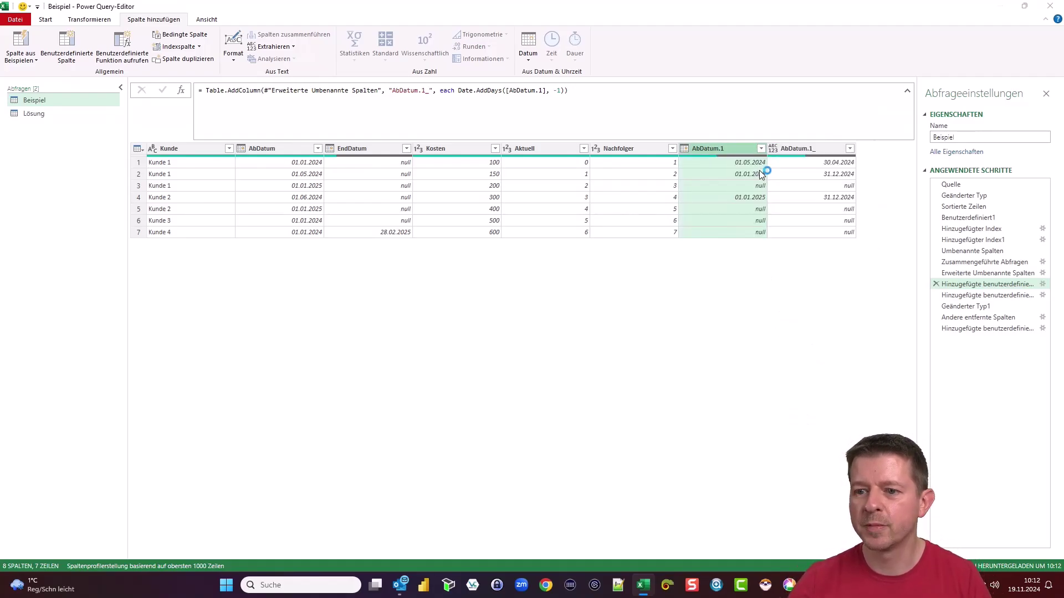
click(587, 324)
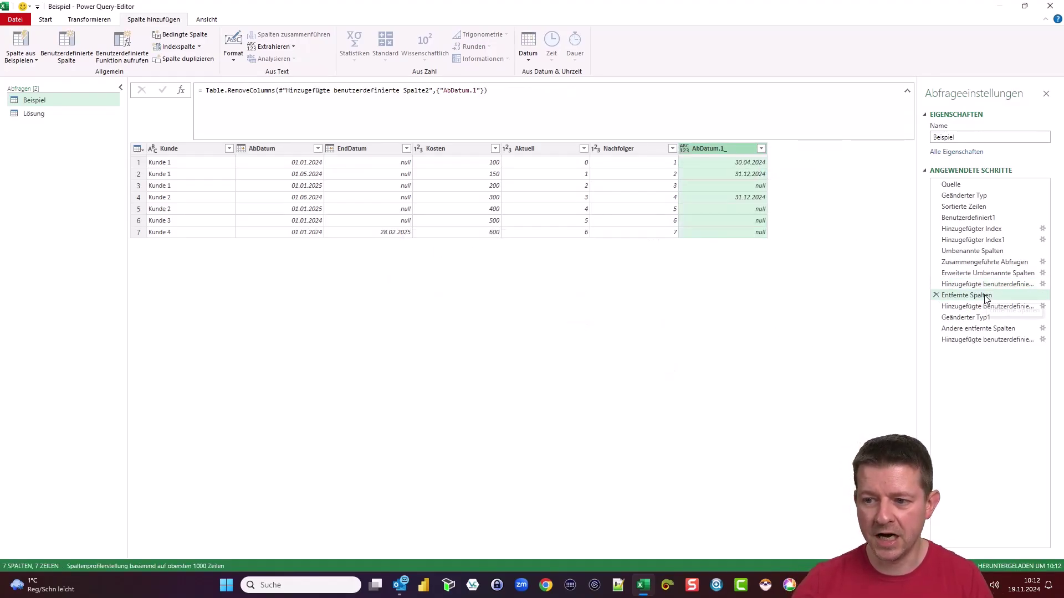
double_click(742, 150)
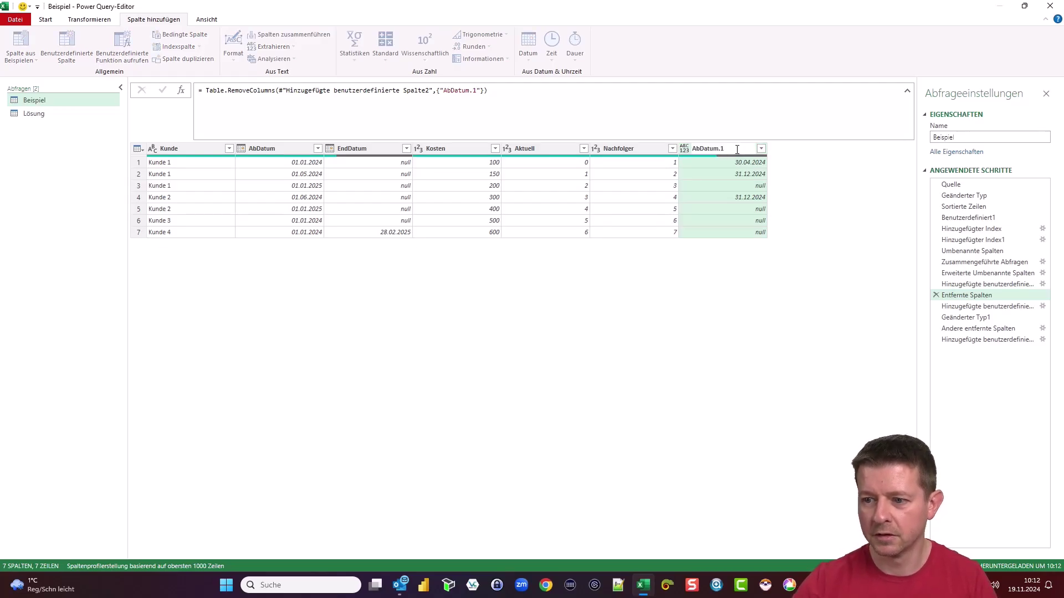
key(Return)
click(585, 322)
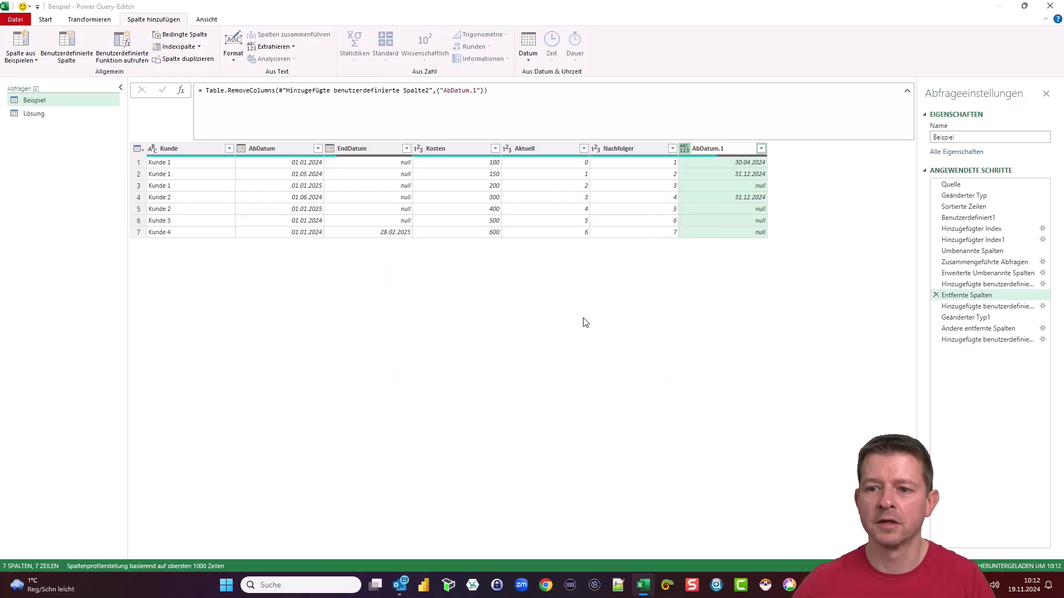
Step through the applied steps to the final one and preview Kunde 1's Datum month list
click(980, 319)
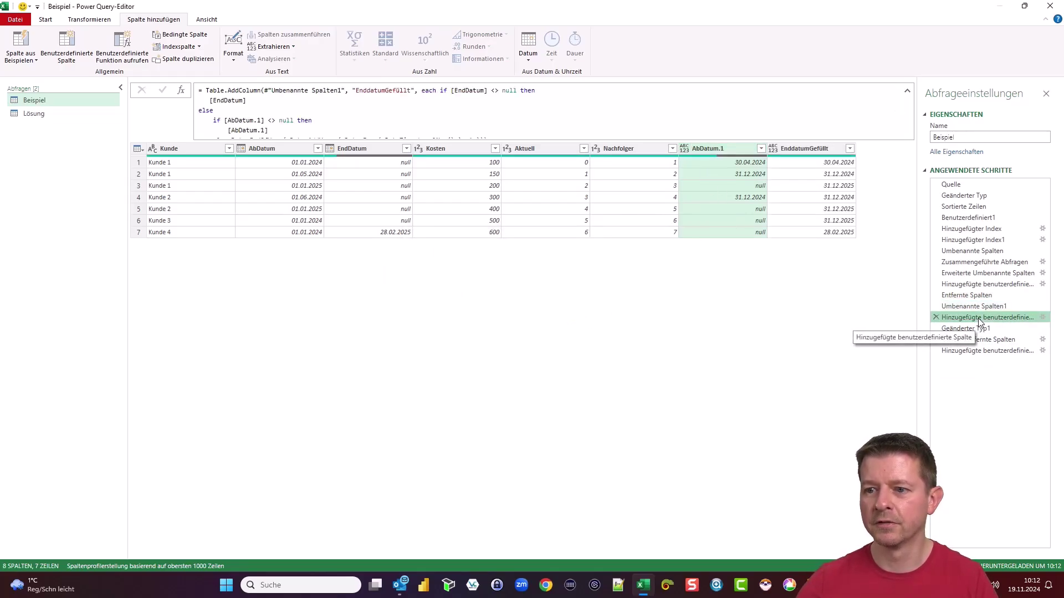
click(975, 329)
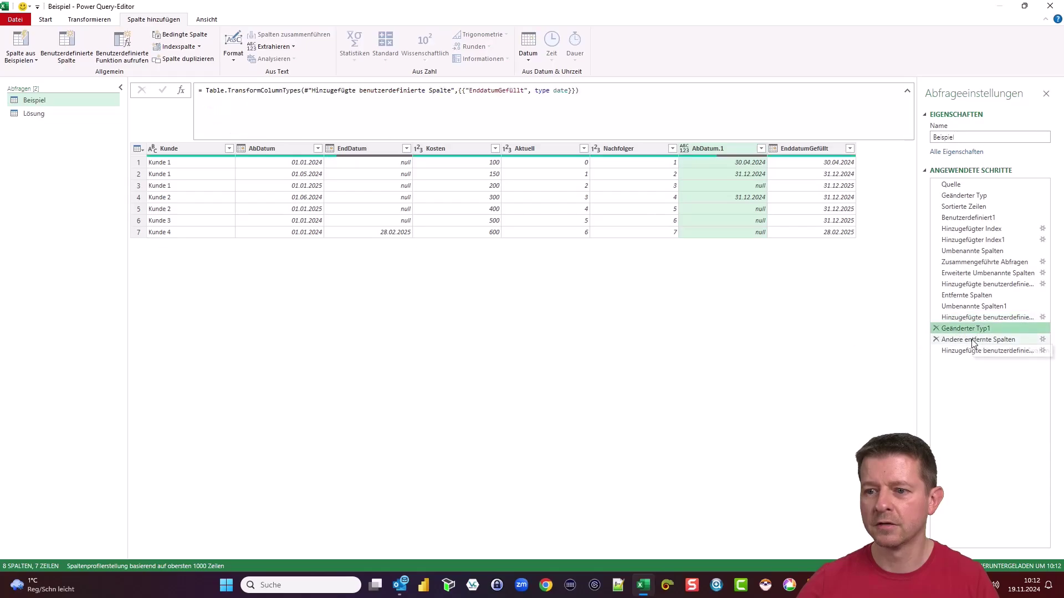
click(972, 339)
click(971, 351)
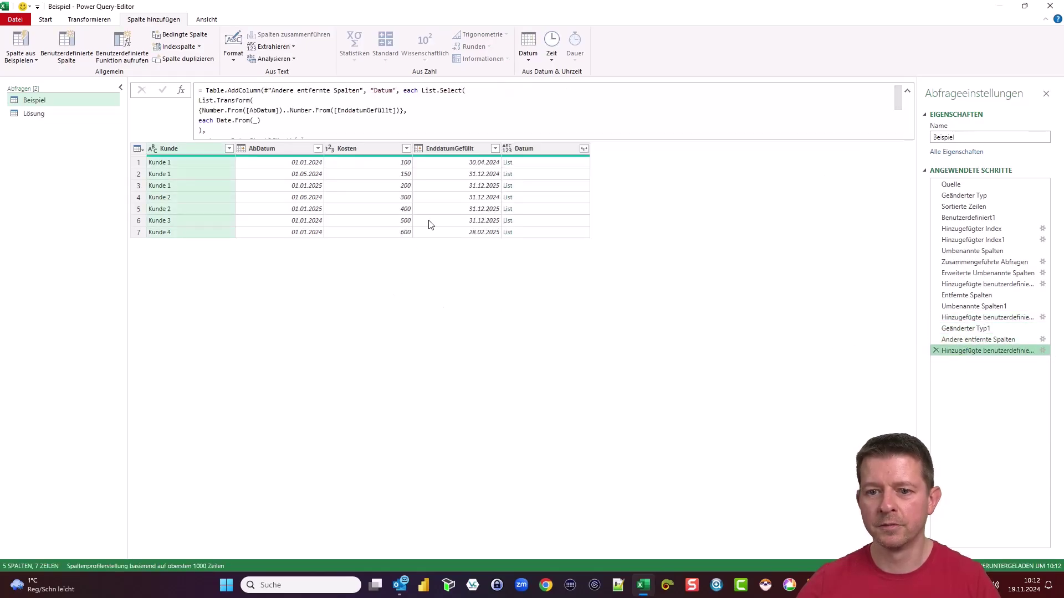
click(524, 165)
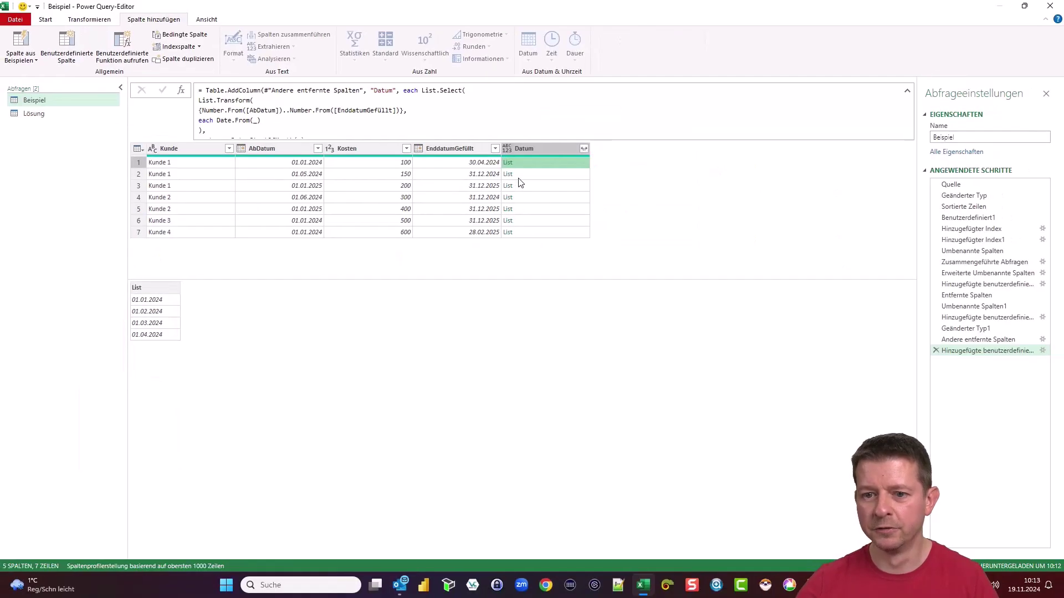
click(523, 174)
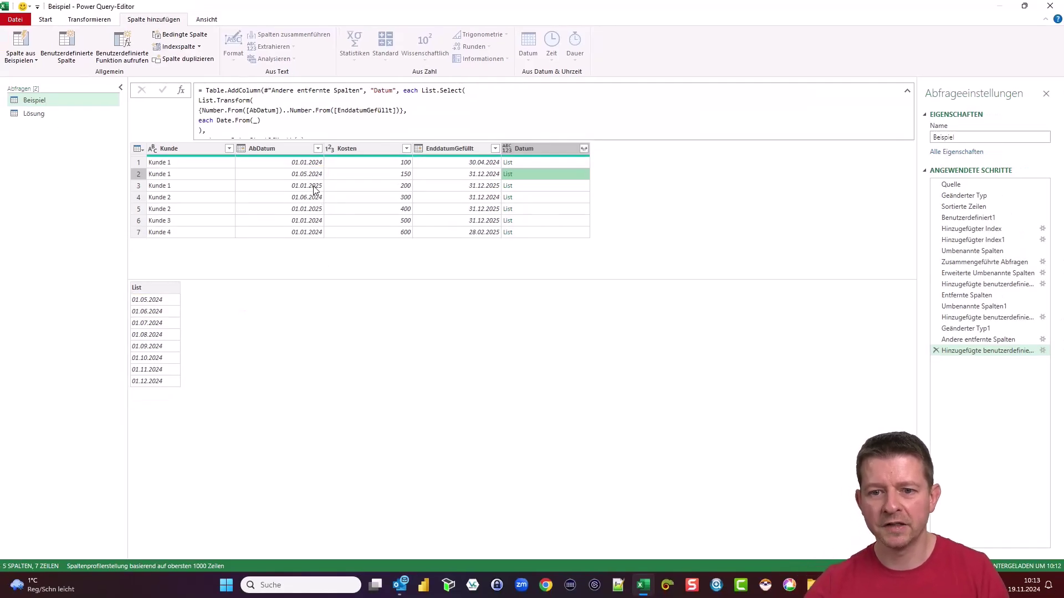
click(311, 188)
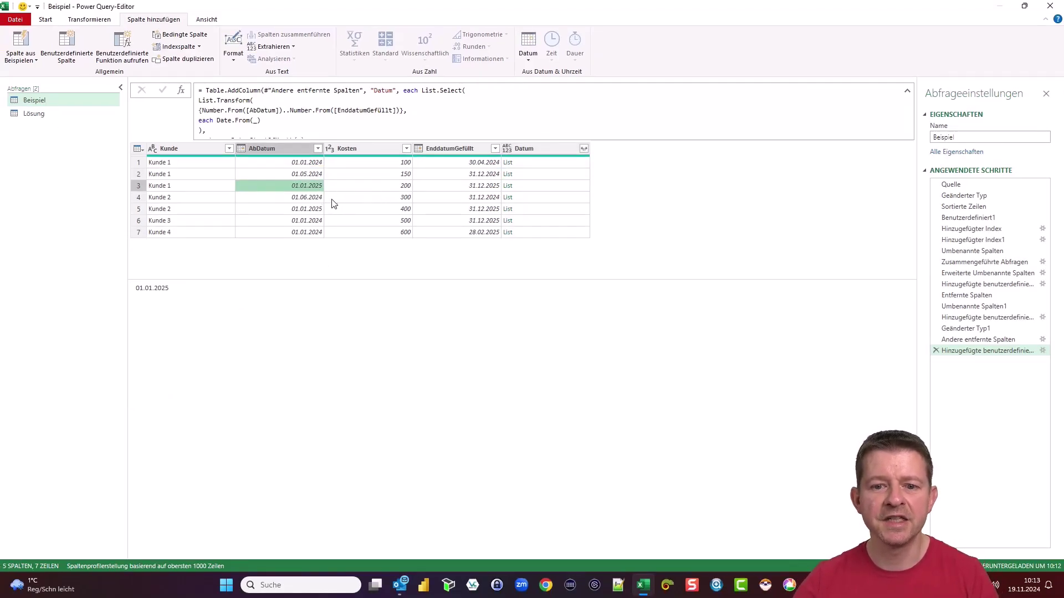
click(528, 190)
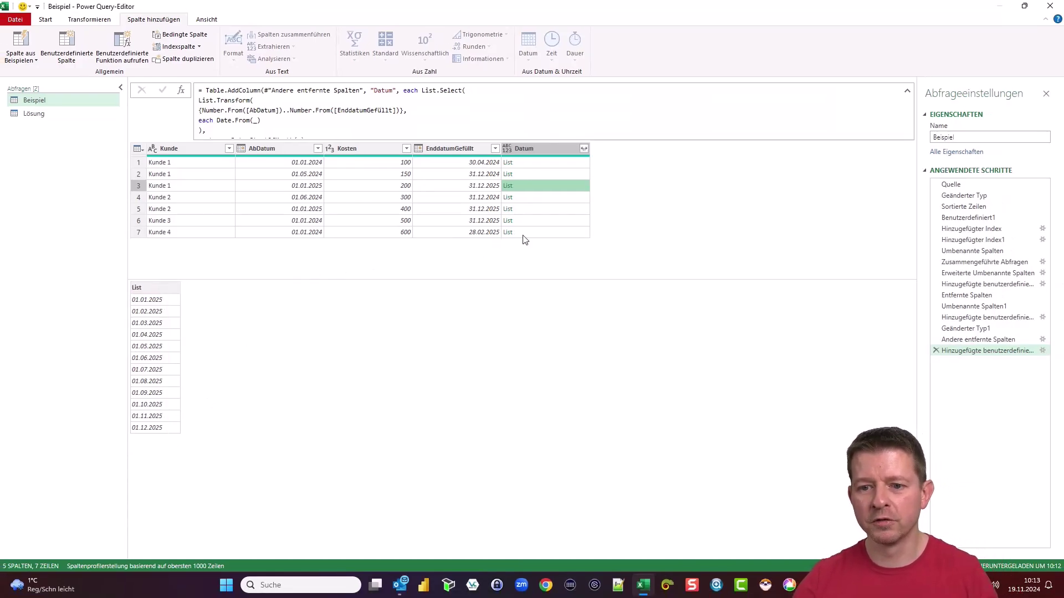
click(523, 235)
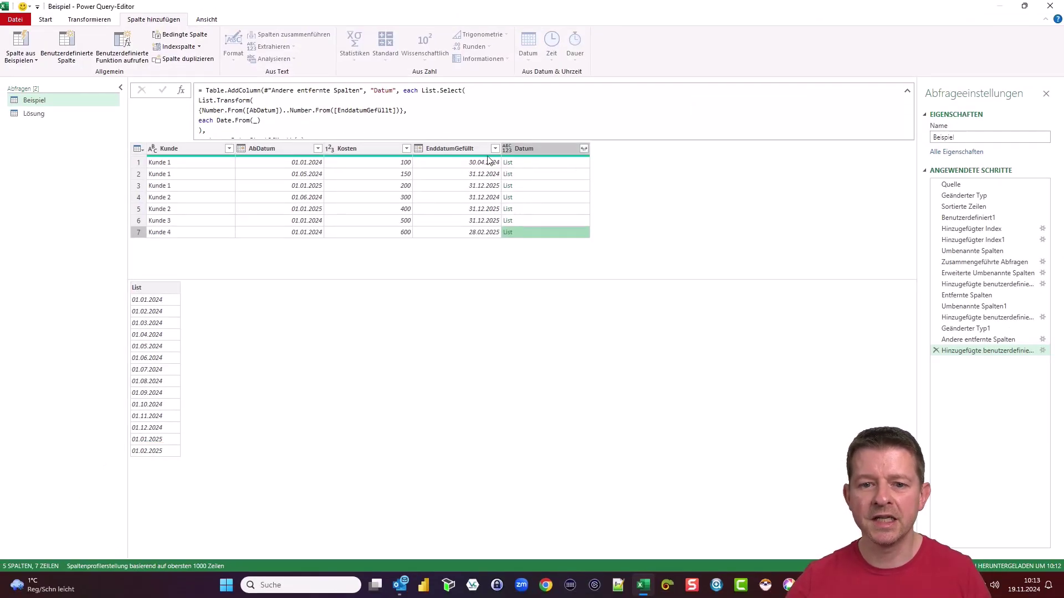
click(263, 149)
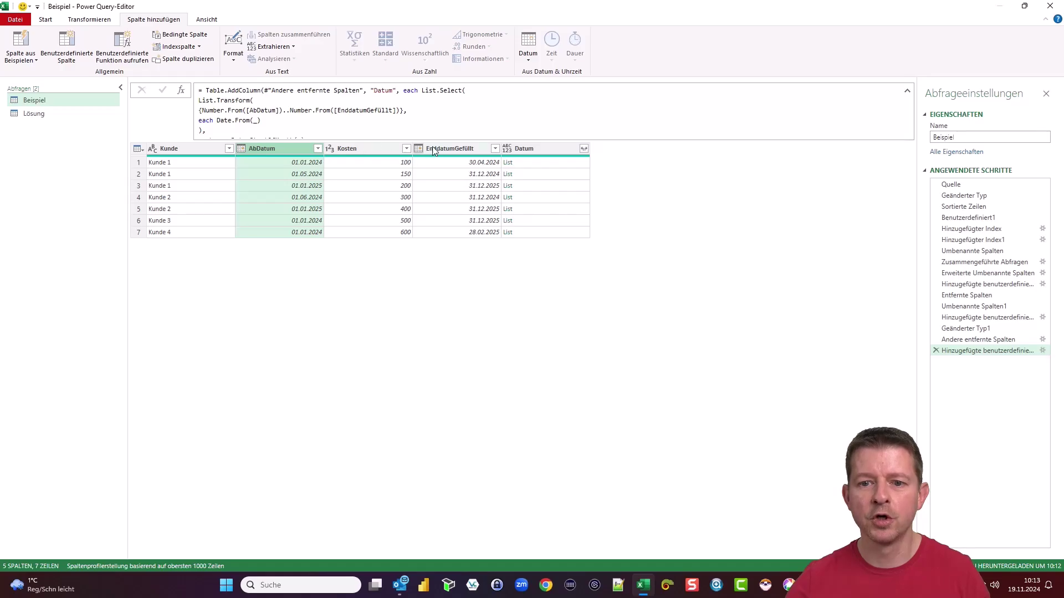
Remove the AbDatum and EnddatumGefüllt columns
ctrl+click(457, 149)
right_click(457, 150)
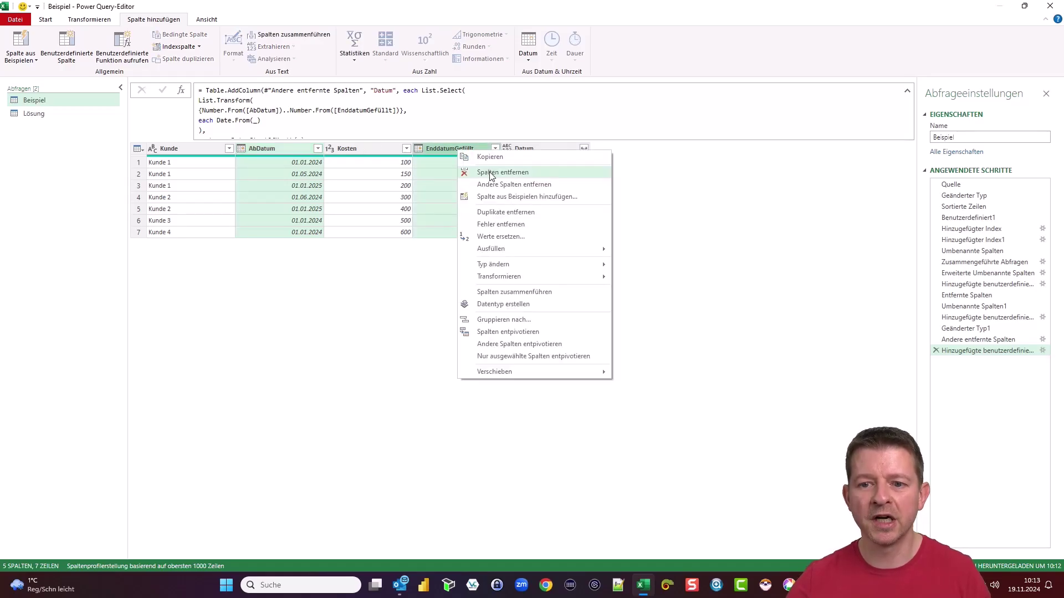
click(490, 176)
Expand the Datum lists into one row per month and set Datum's type to Date
click(407, 148)
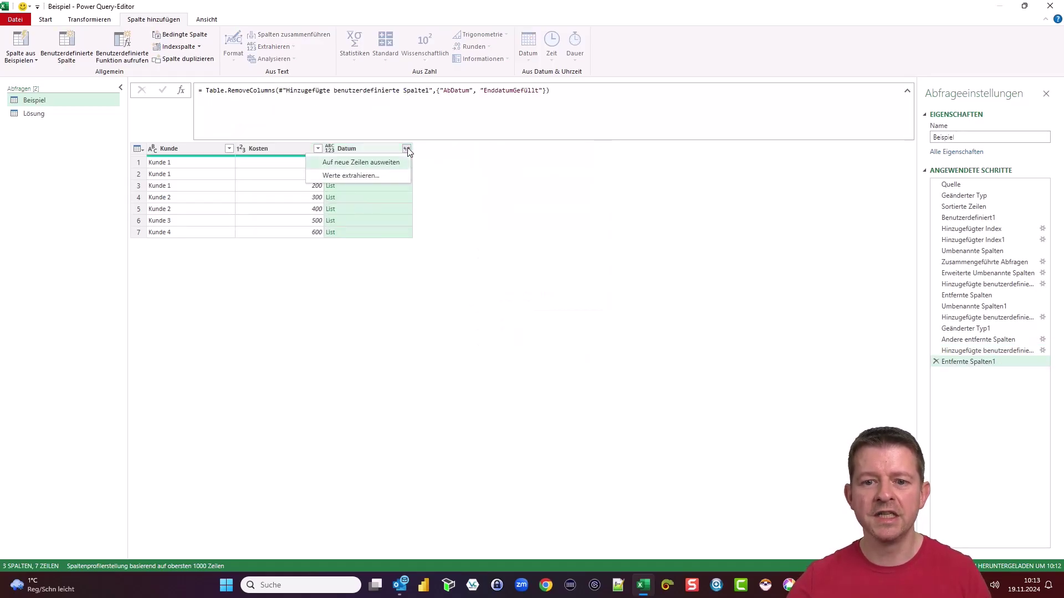
click(372, 165)
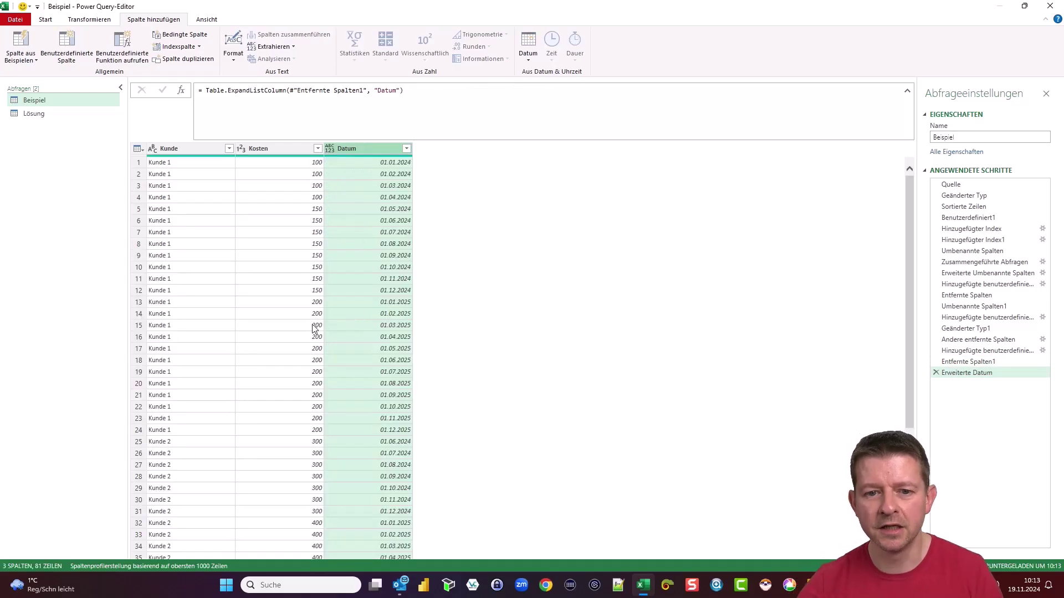
click(330, 148)
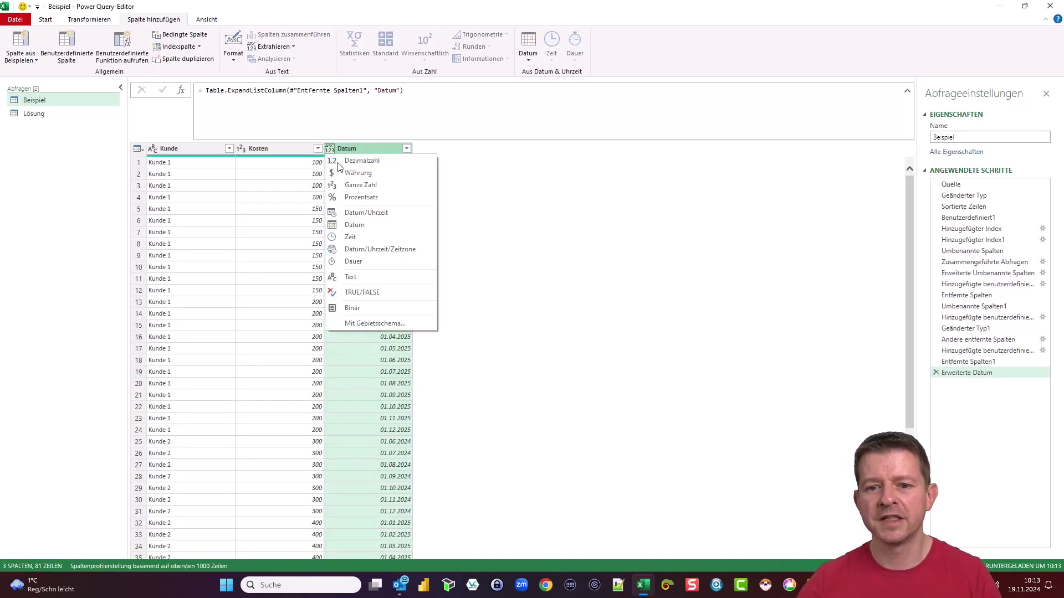
click(347, 227)
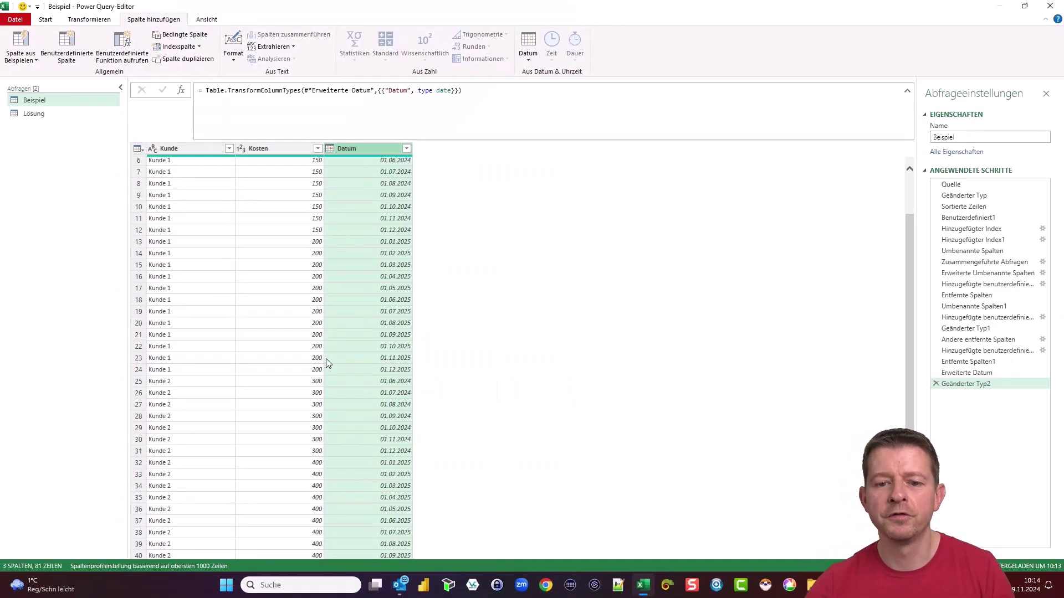
scroll(305, 403, down, 5)
scroll(304, 403, down, 2)
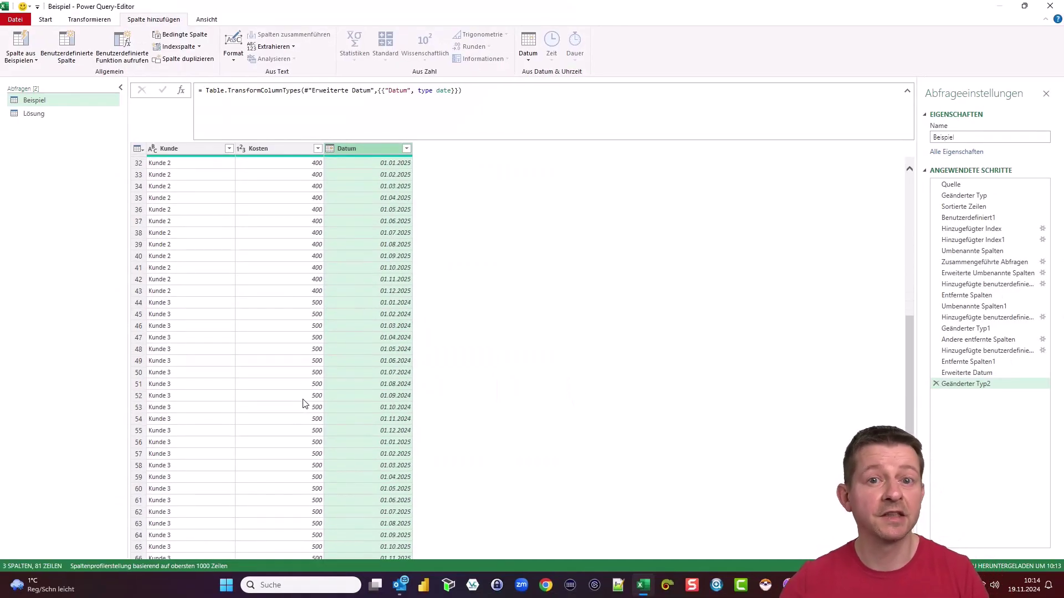